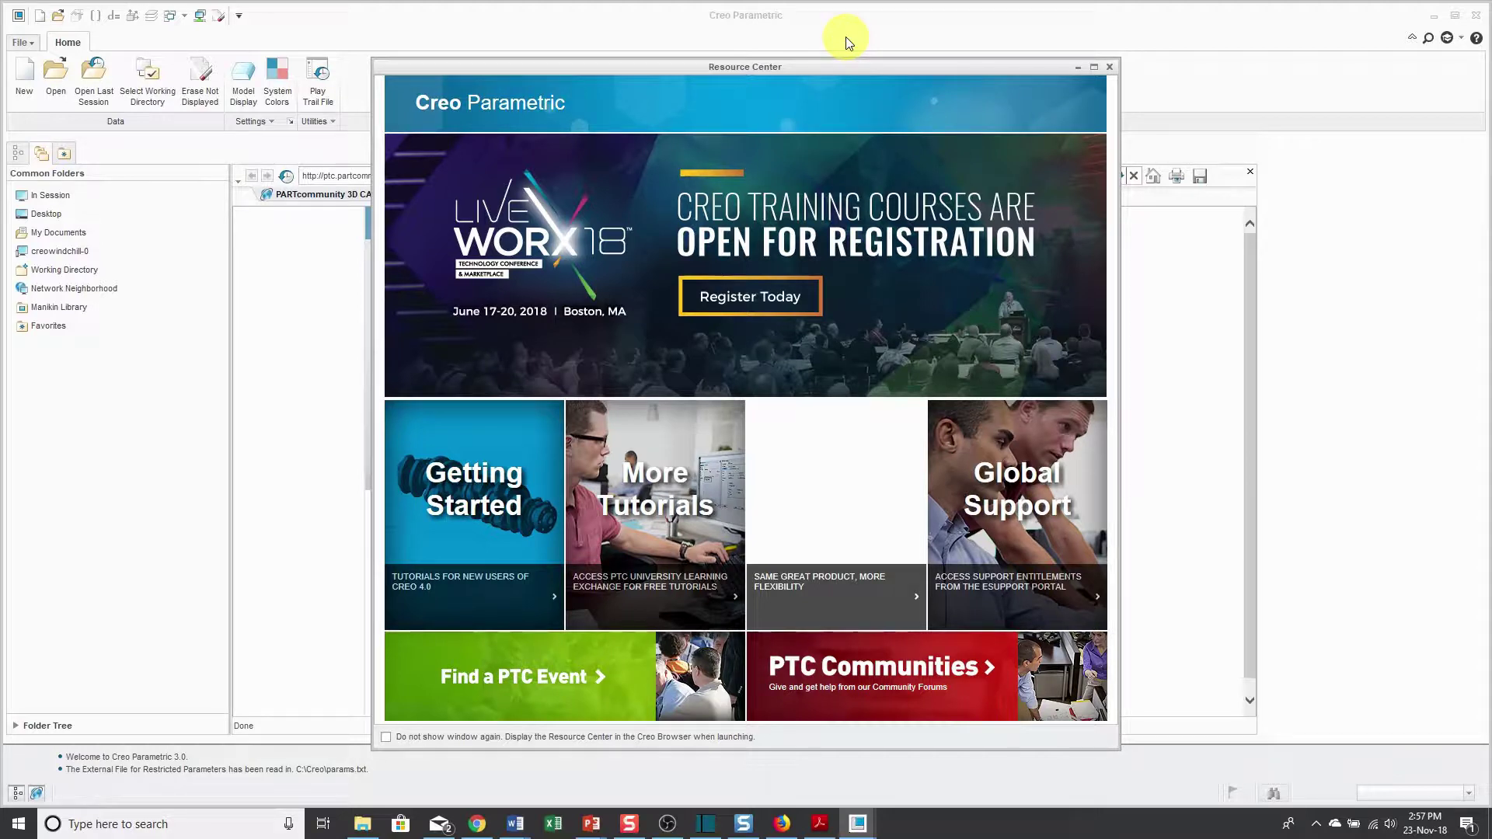
# Close the Resource Center welcome window to reveal the PARTcommunity catalog page
pyautogui.click(1110, 67)
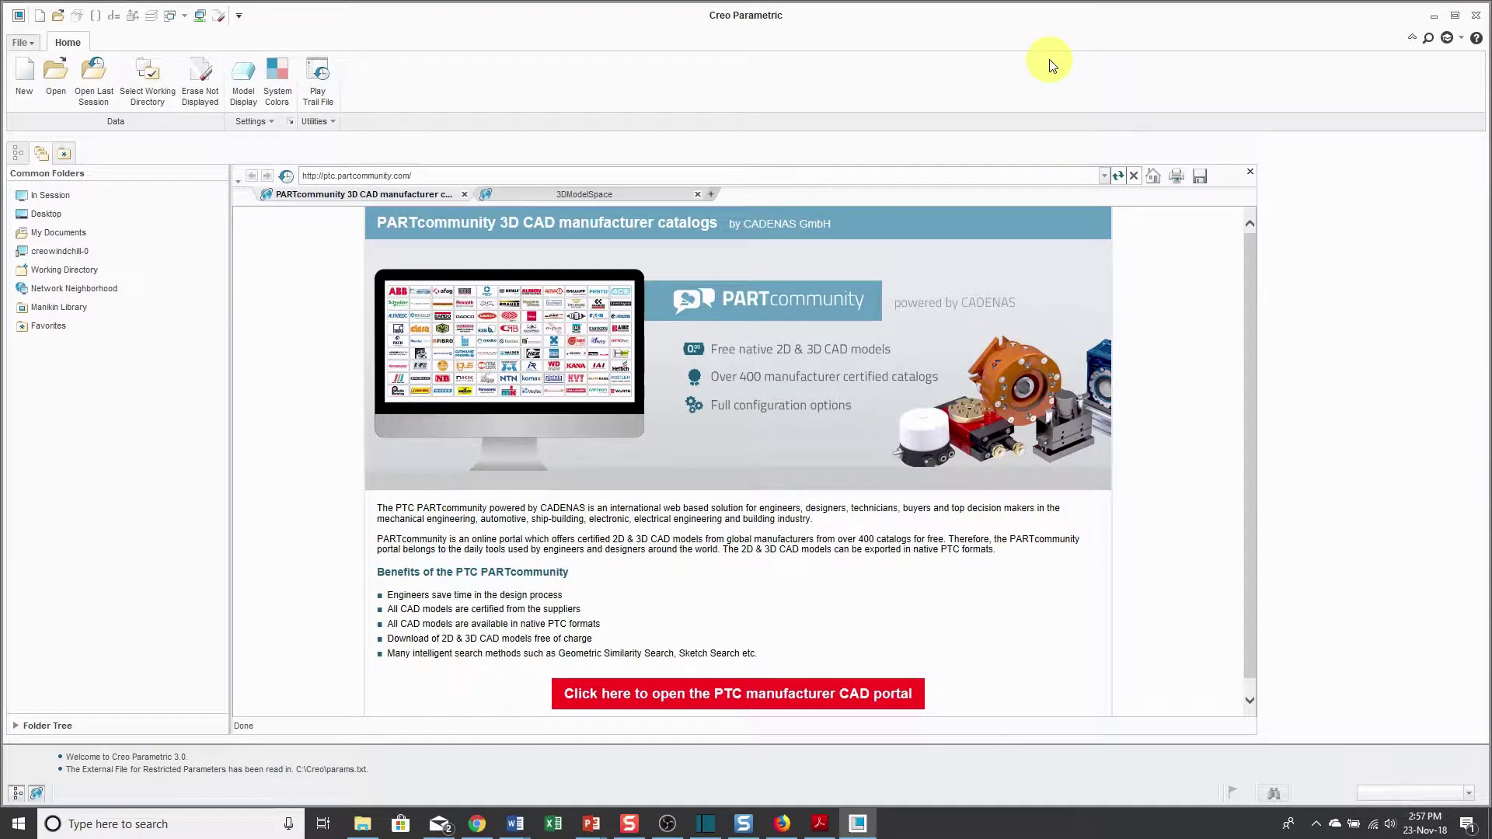
# Set C:\Creo_Absolute_Beginners as the working directory and open 01-51200.asm from it
pyautogui.click(55, 97)
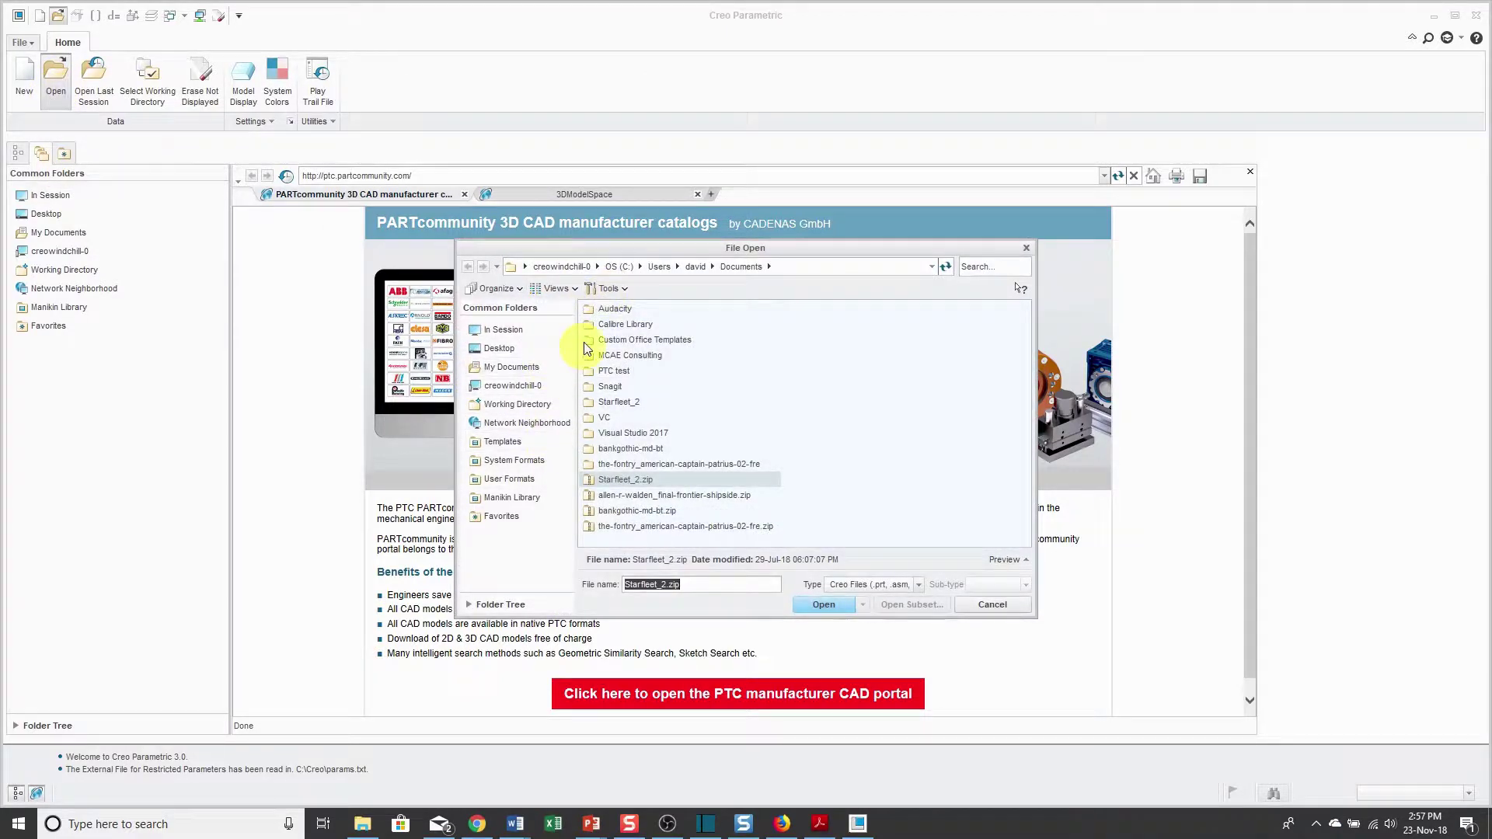
pyautogui.click(622, 267)
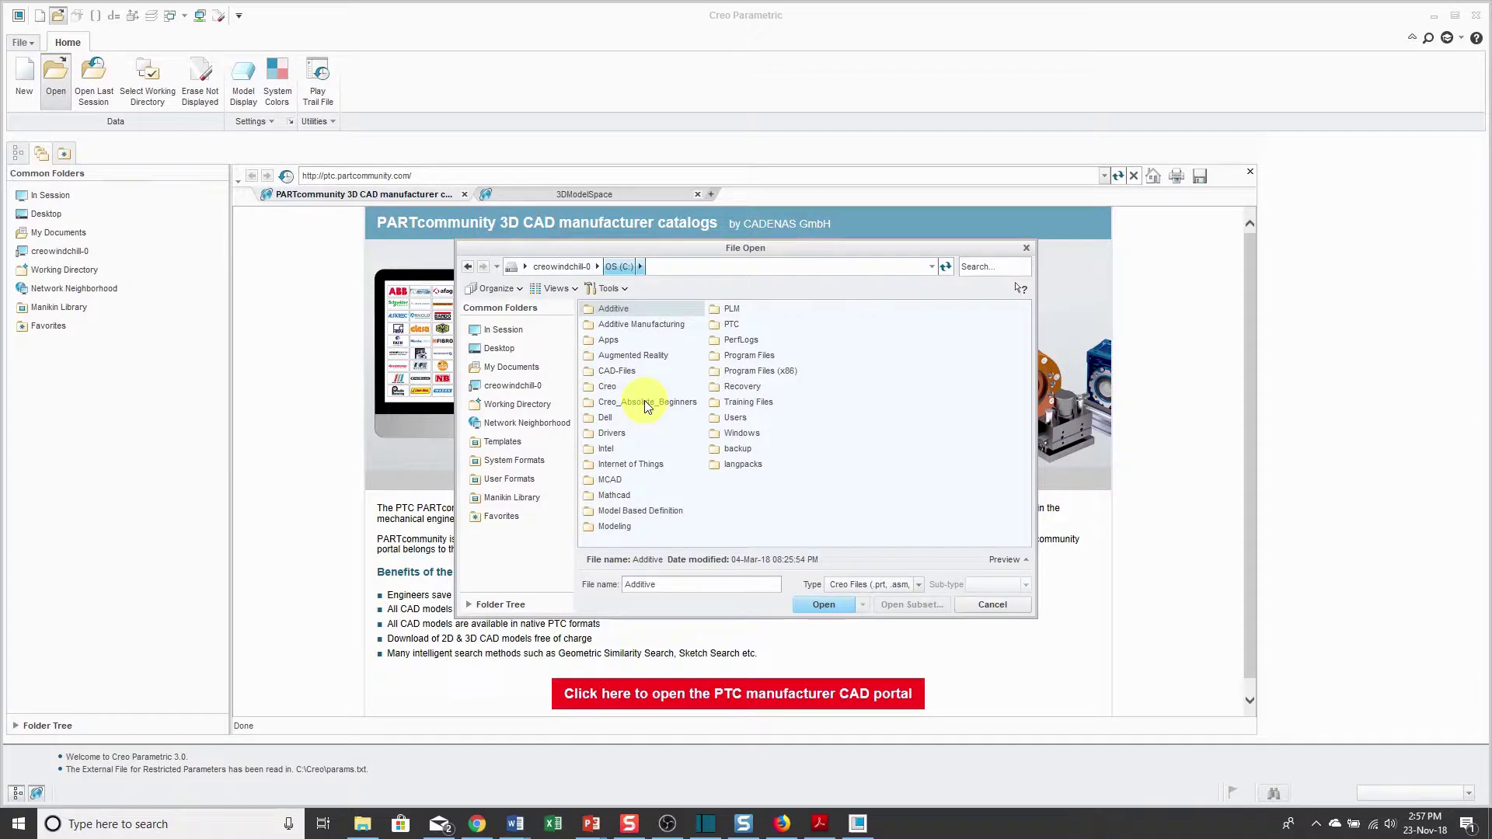
pyautogui.rightClick(645, 403)
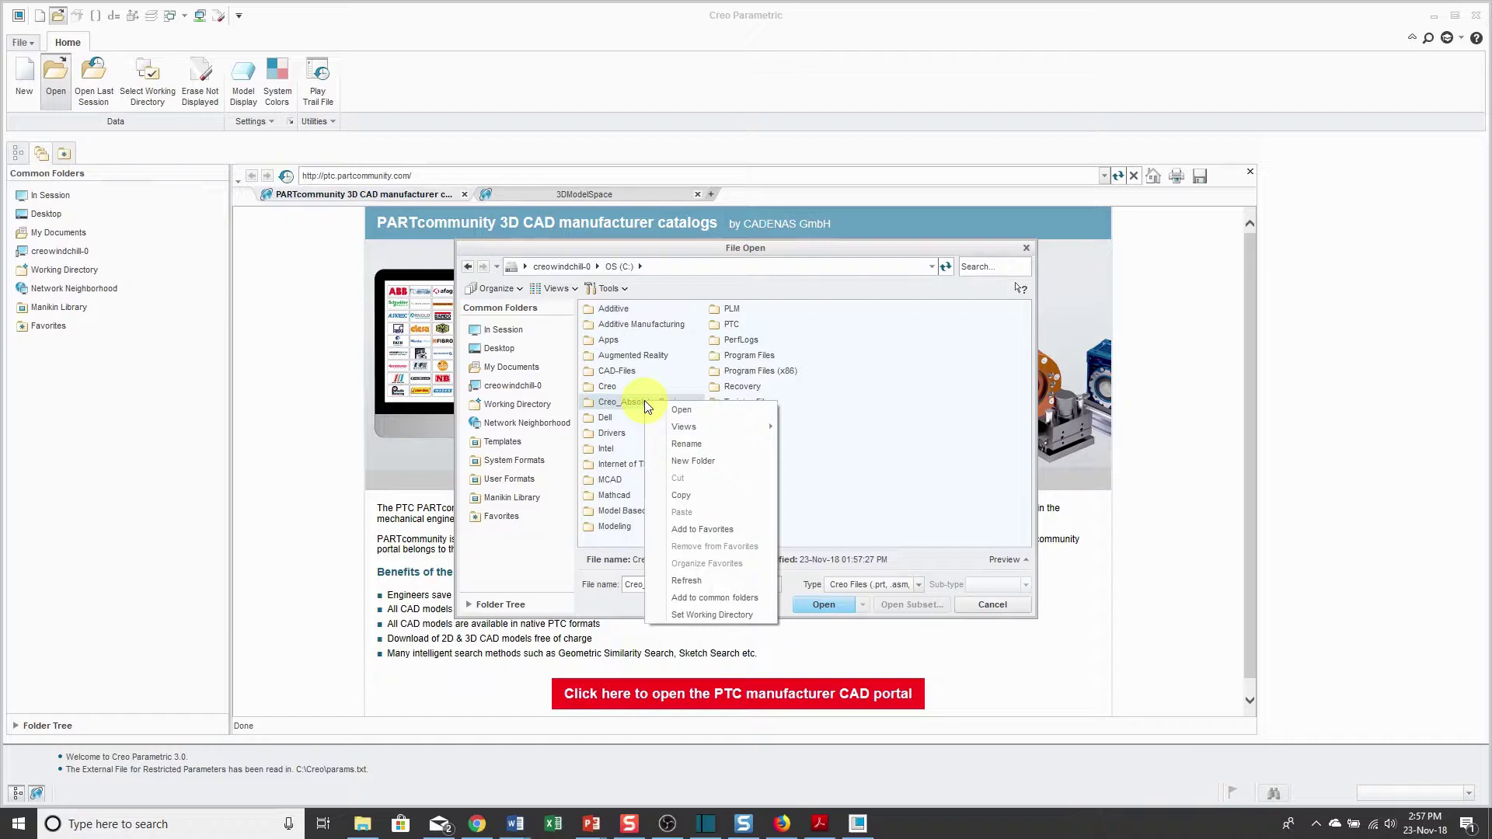
pyautogui.click(712, 615)
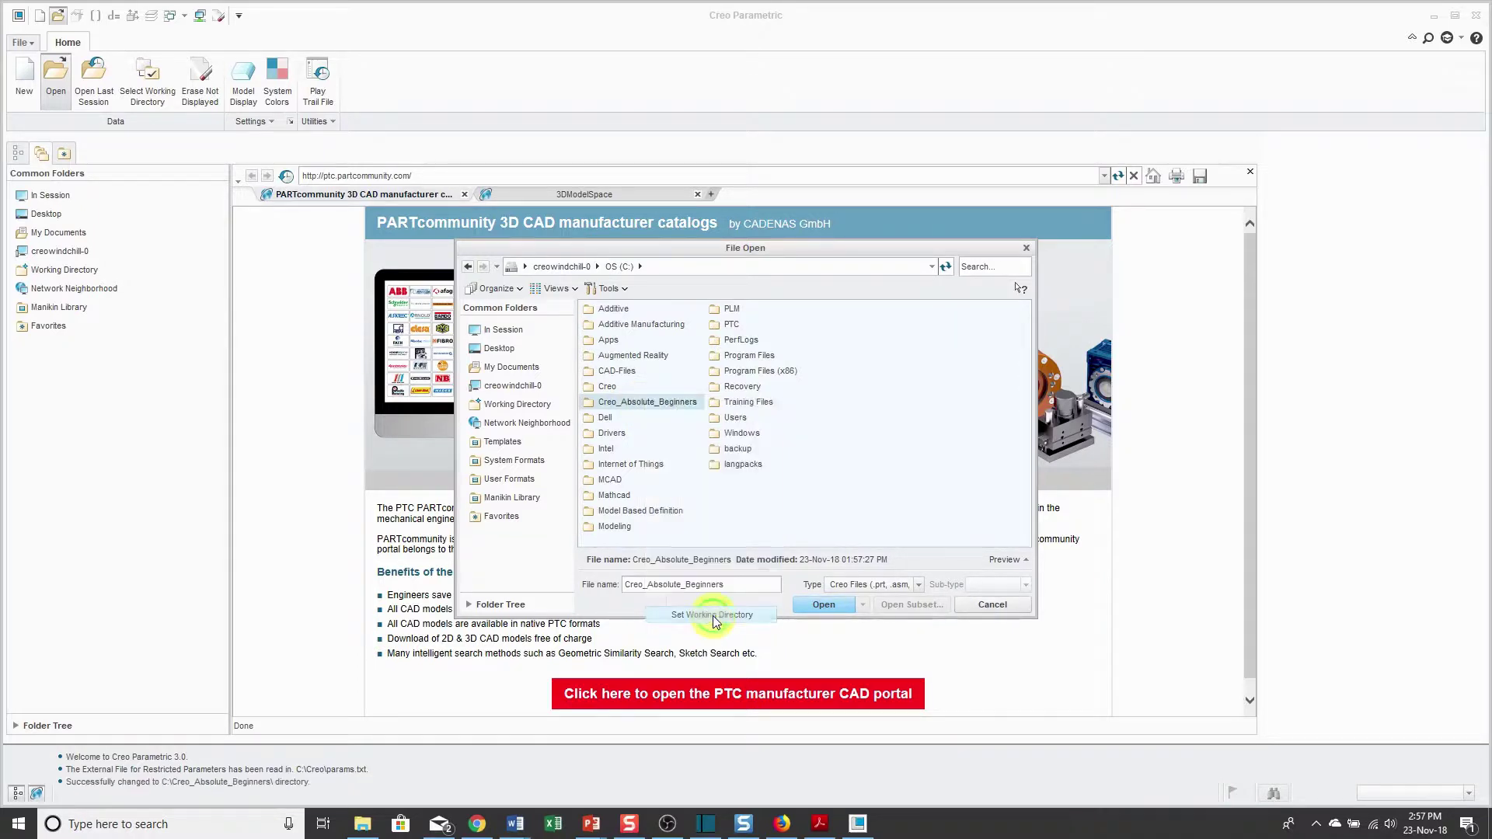
pyautogui.doubleClick(650, 402)
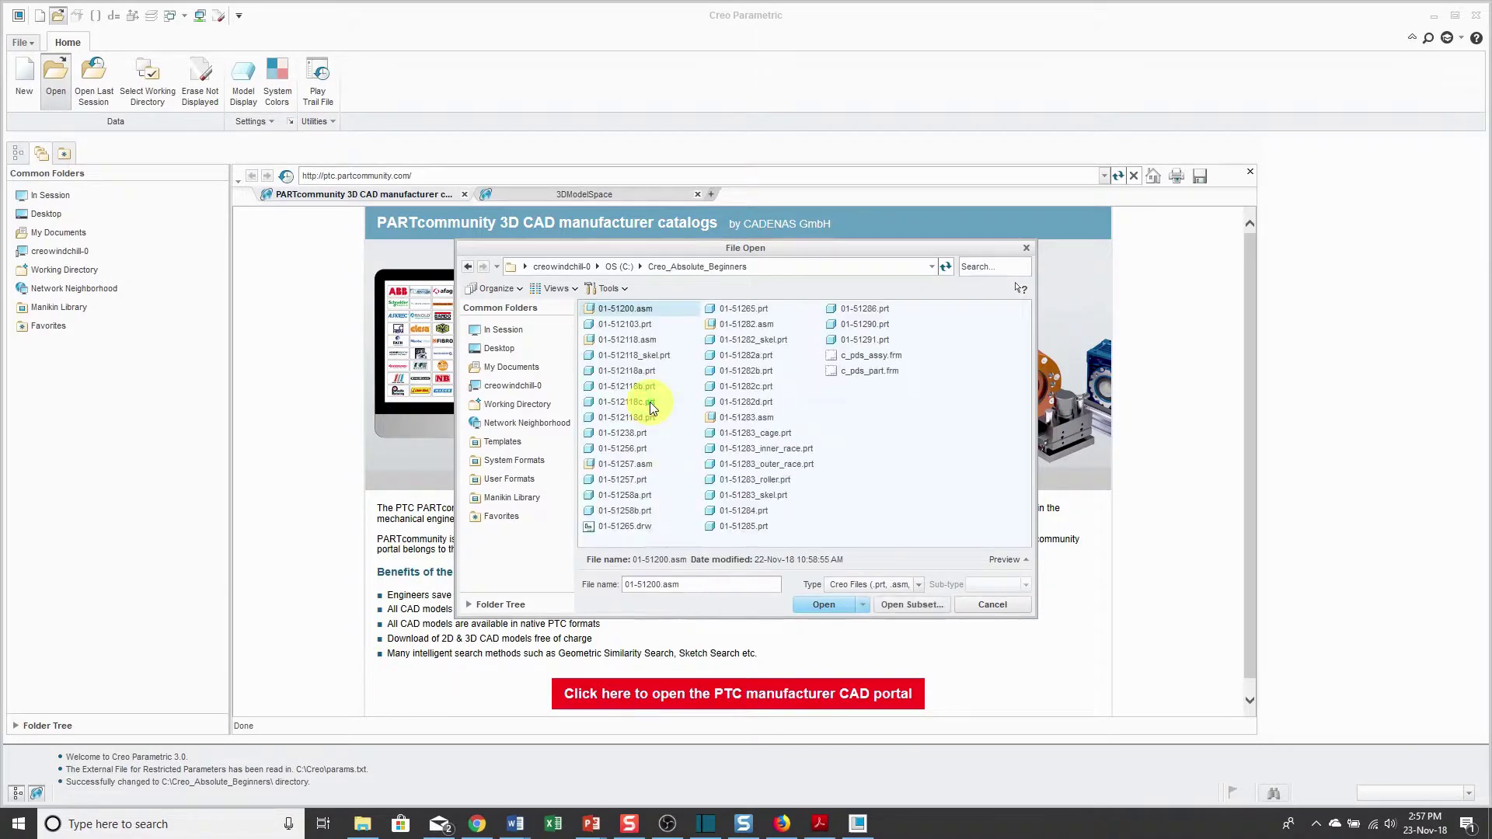
pyautogui.doubleClick(627, 309)
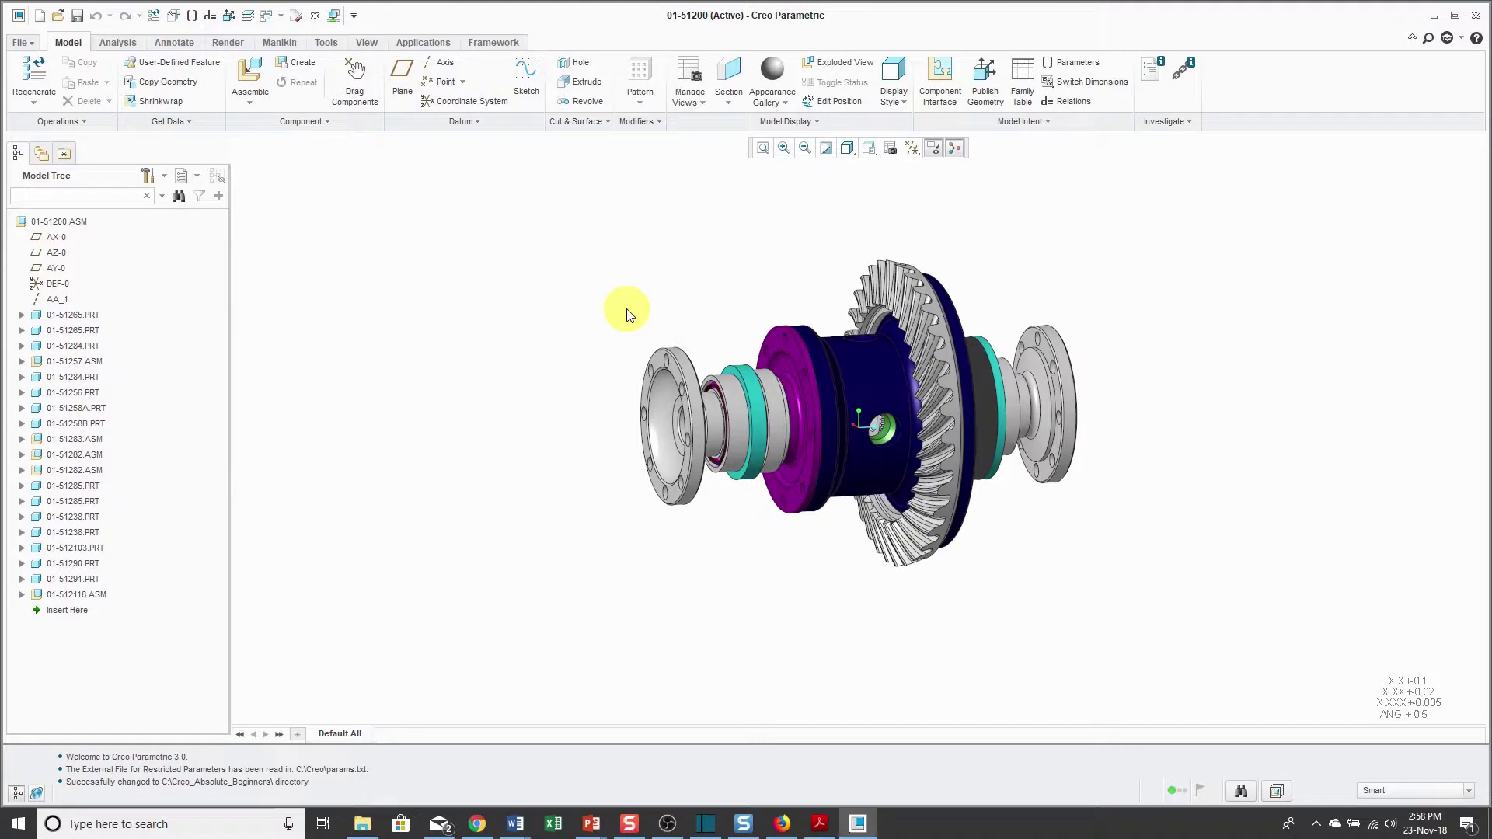
# Open the ring gear 01-51256 in its own window
pyautogui.click(875, 277)
pyautogui.rightClick(612, 241)
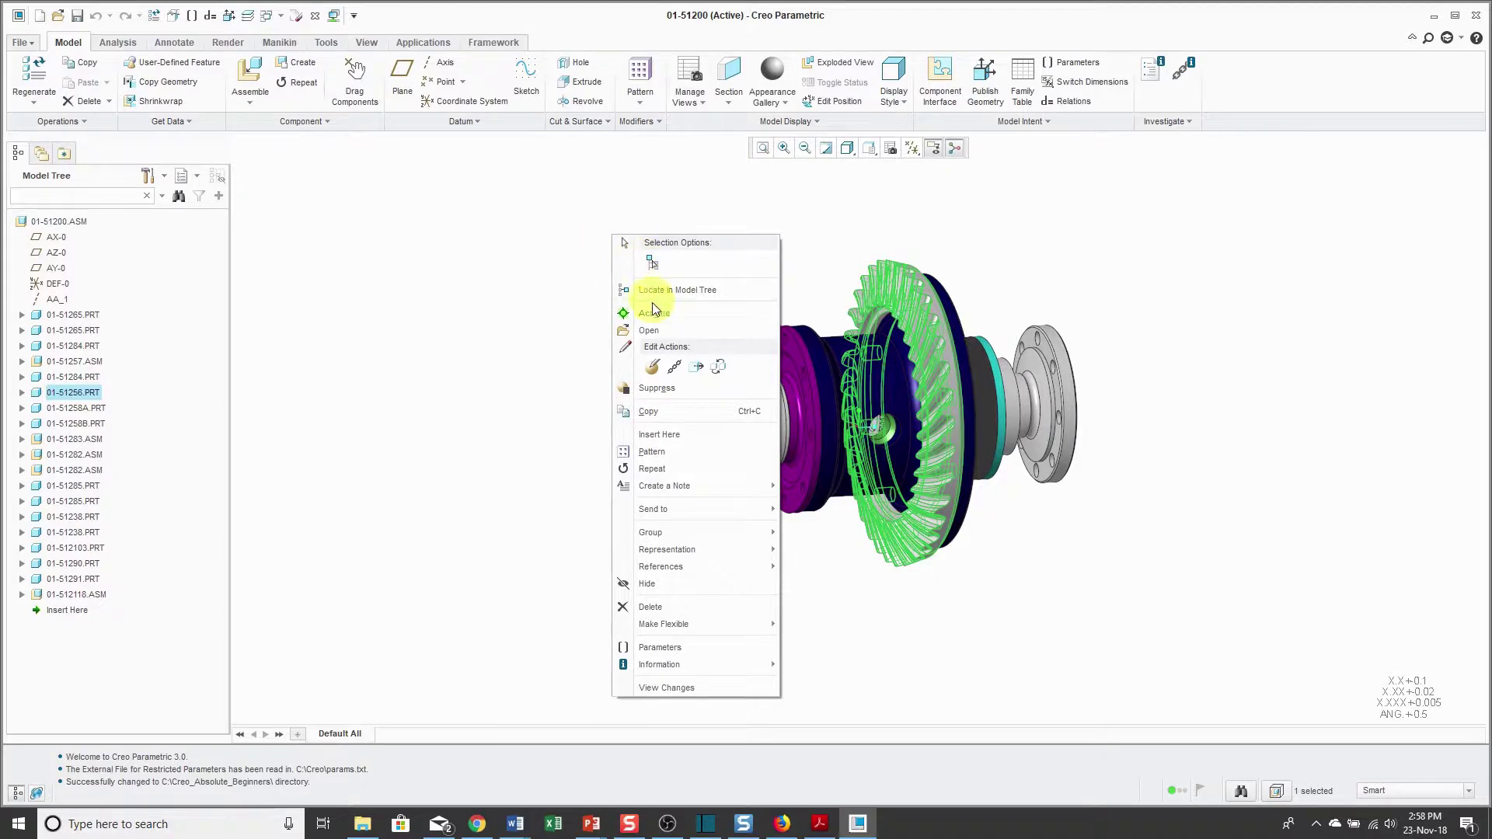
pyautogui.click(657, 334)
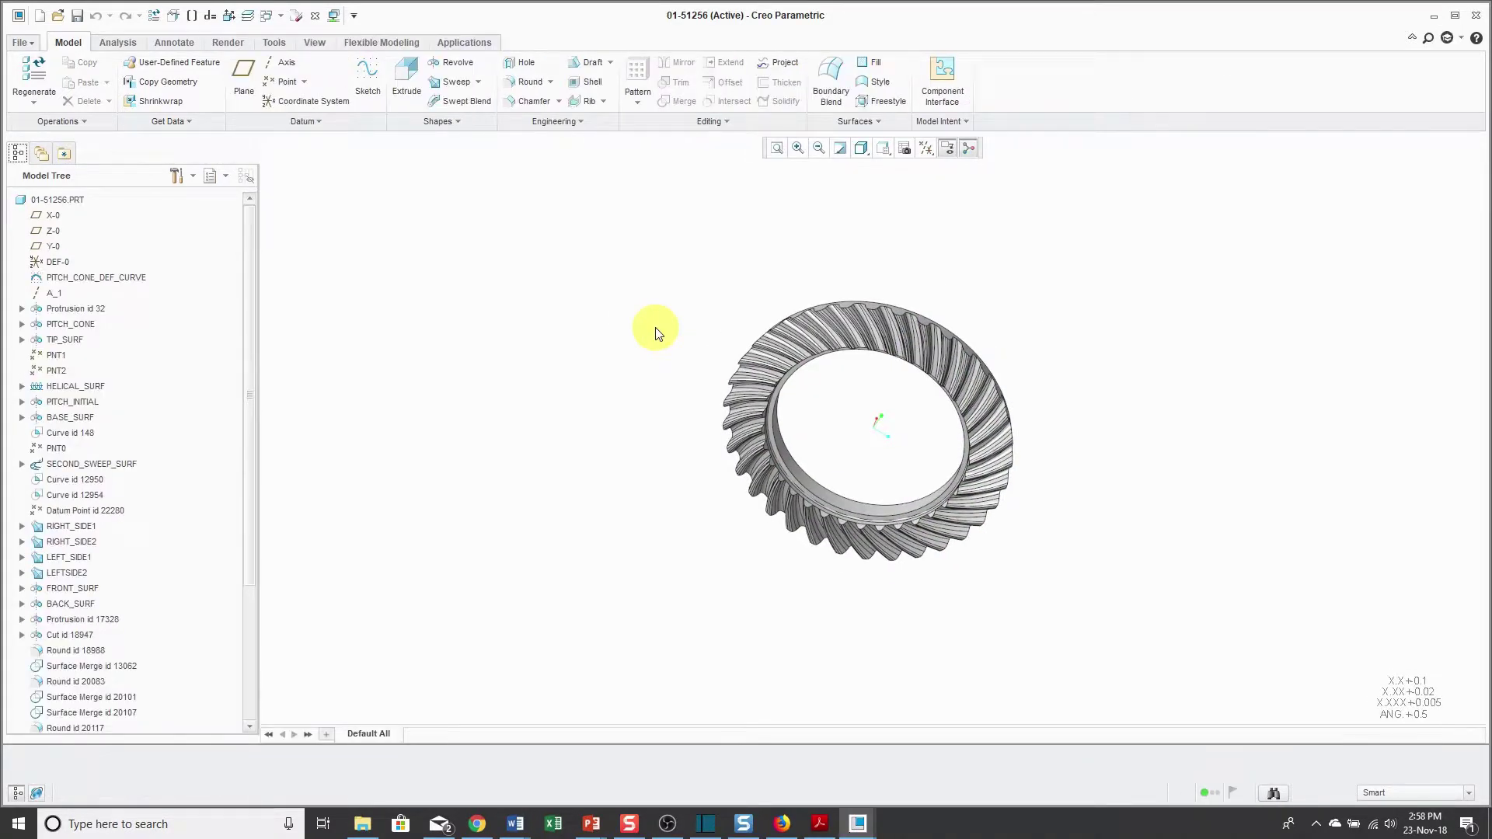
# Switch back to the 01-51200.ASM window and tilt the view slightly
pyautogui.click(274, 15)
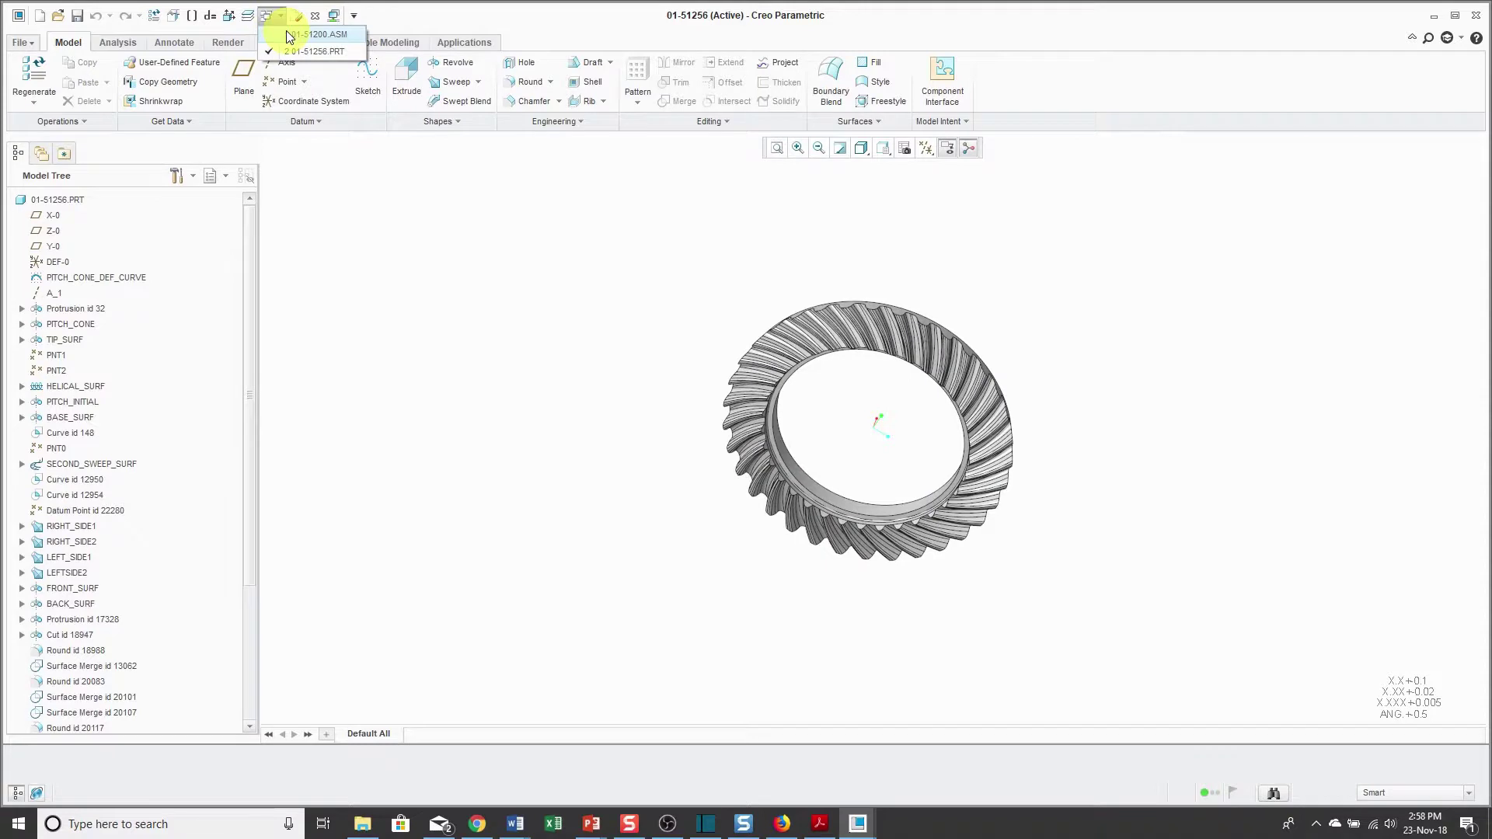
pyautogui.click(295, 36)
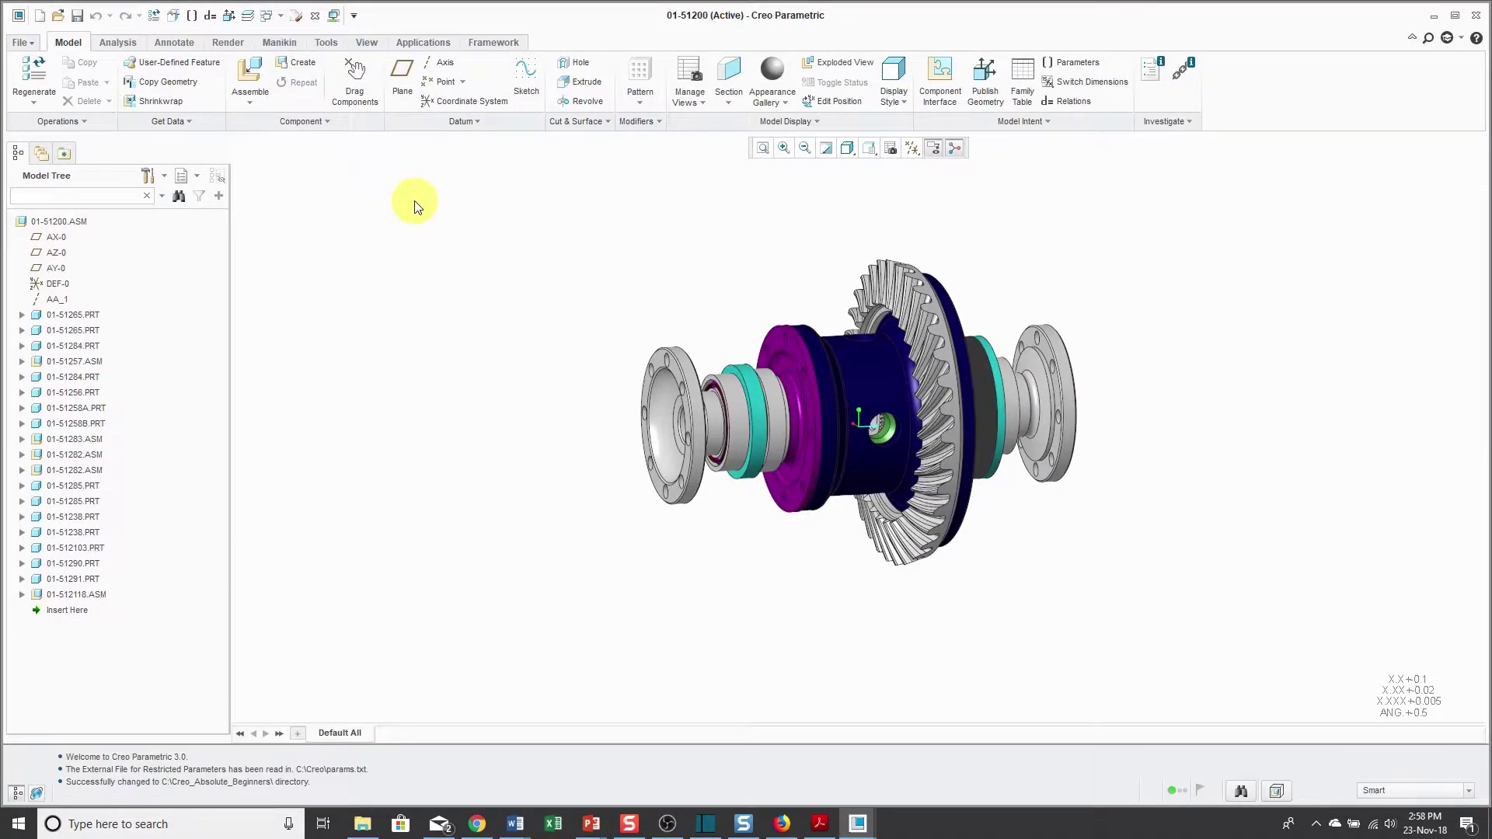
pyautogui.moveTo(500, 273); pyautogui.dragTo(523, 287, button='middle')
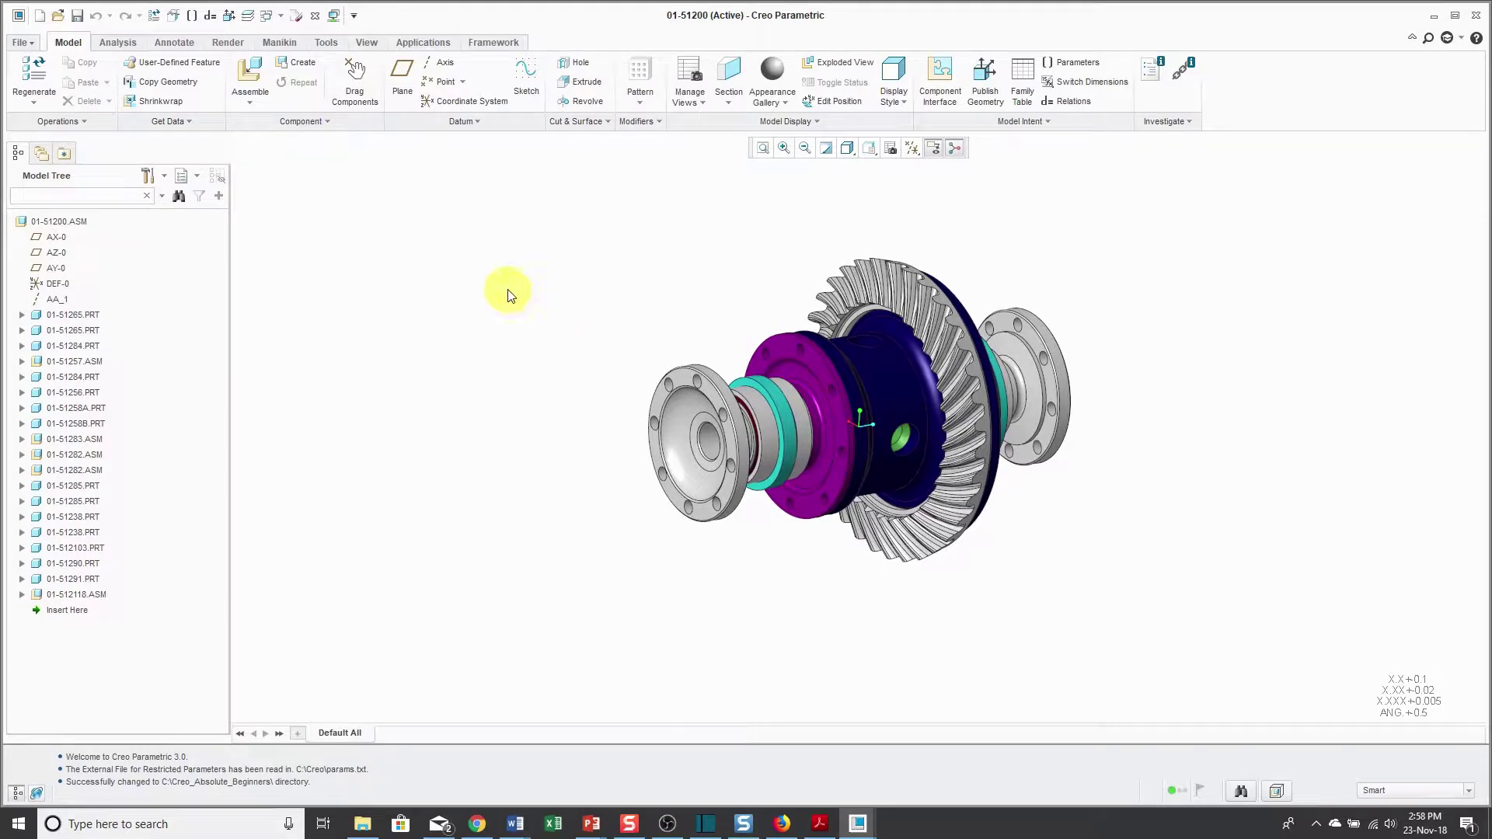
# Create datum plane ADTM1 on the outer flange face, using a Surface pick filter
pyautogui.click(401, 89)
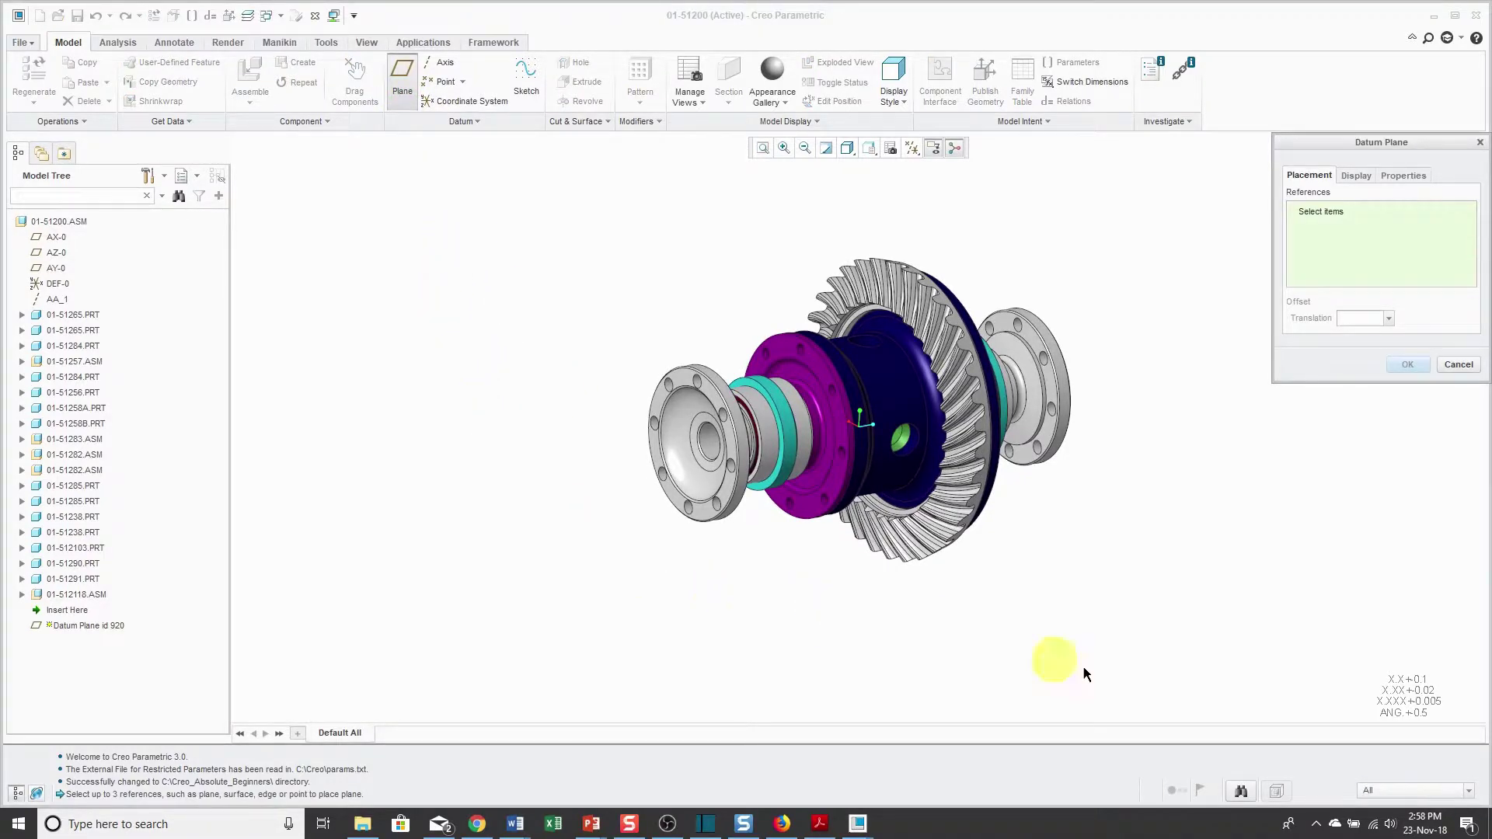
pyautogui.click(1424, 794)
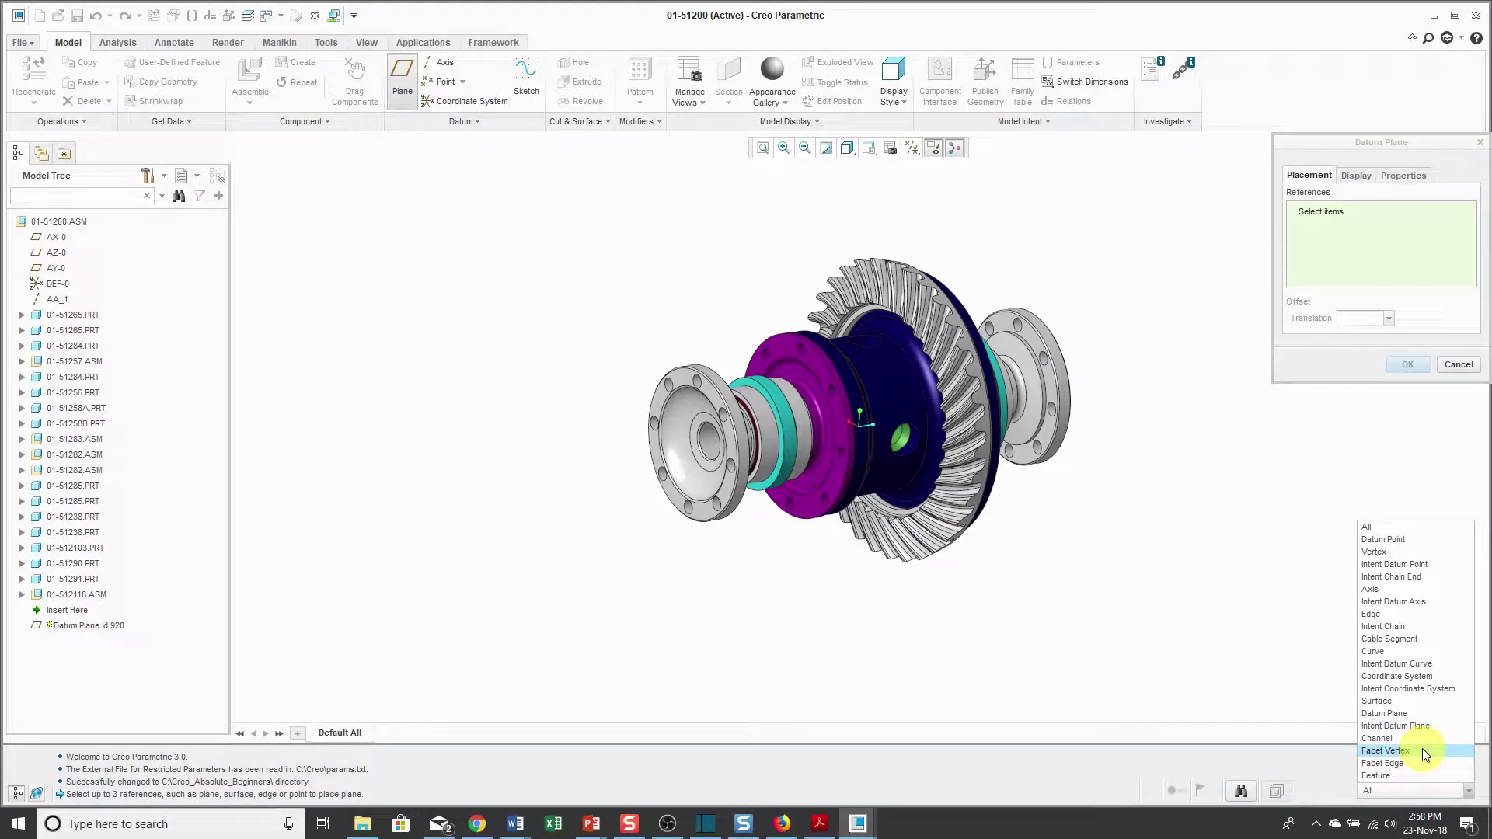
pyautogui.click(1398, 702)
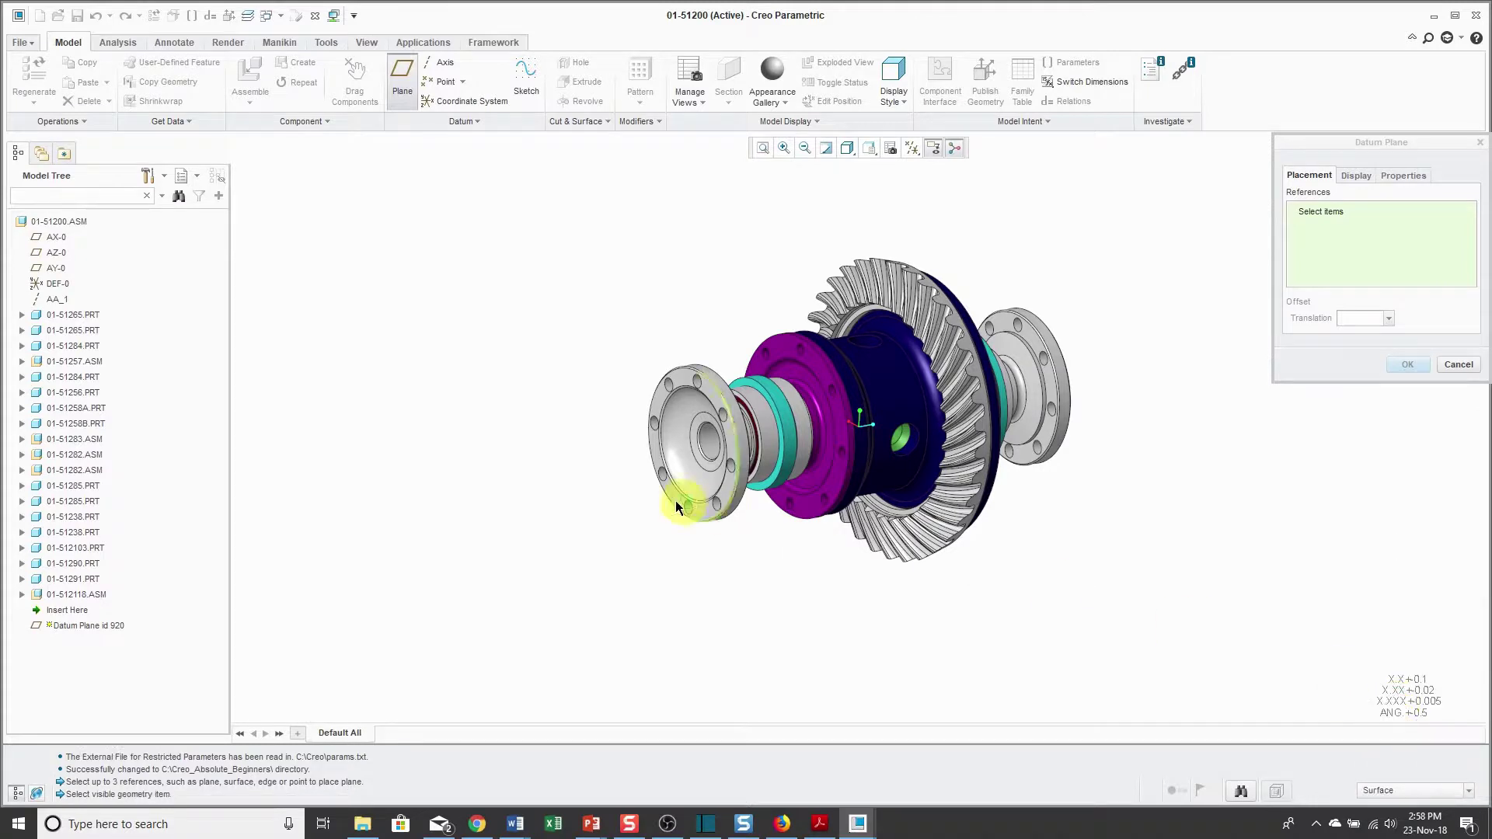
pyautogui.click(722, 499)
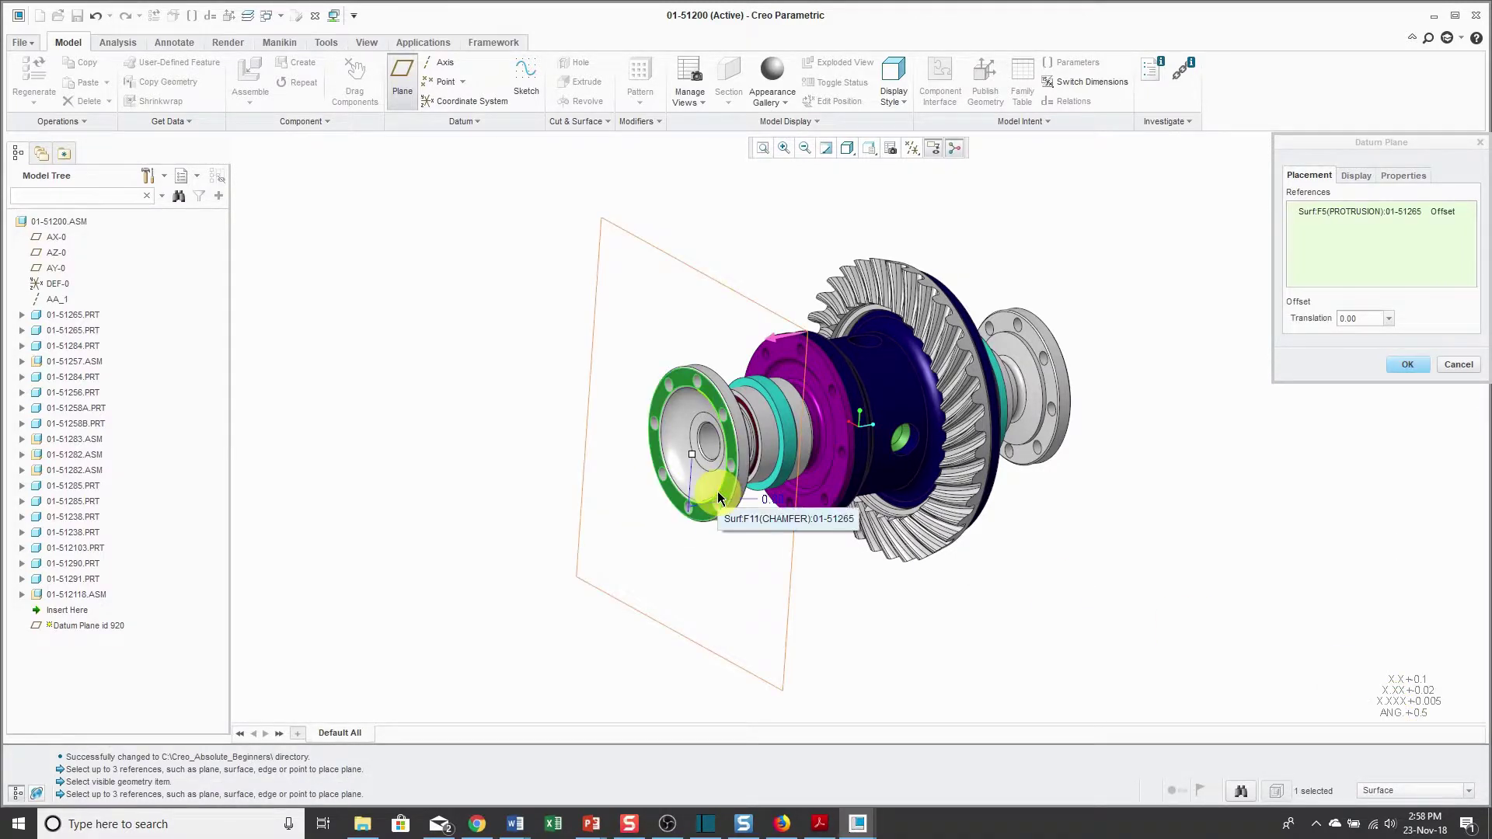
pyautogui.click(1409, 366)
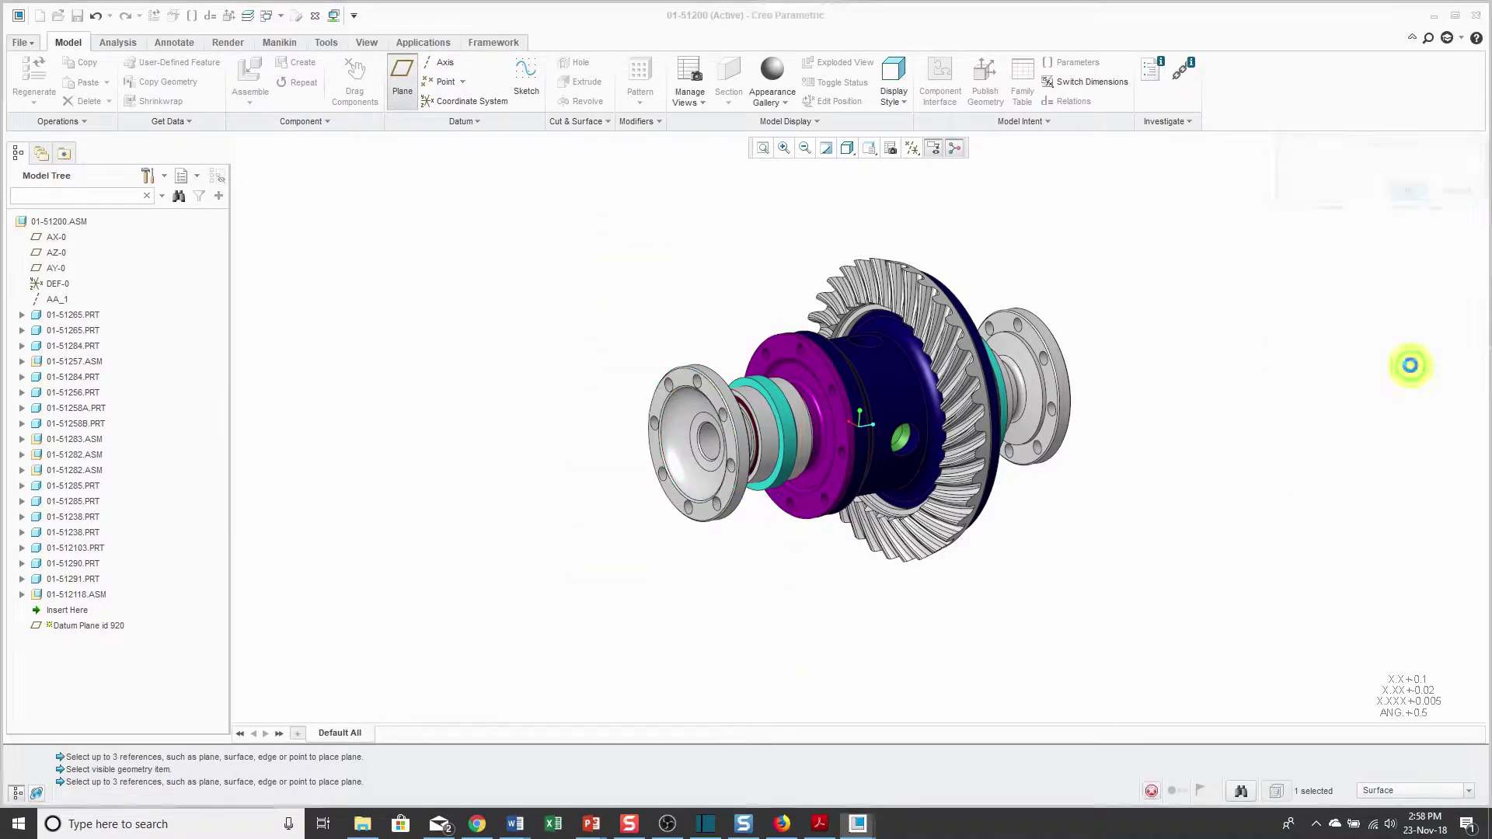
# Turn on Plane Display so datum planes show on the model
pyautogui.click(913, 148)
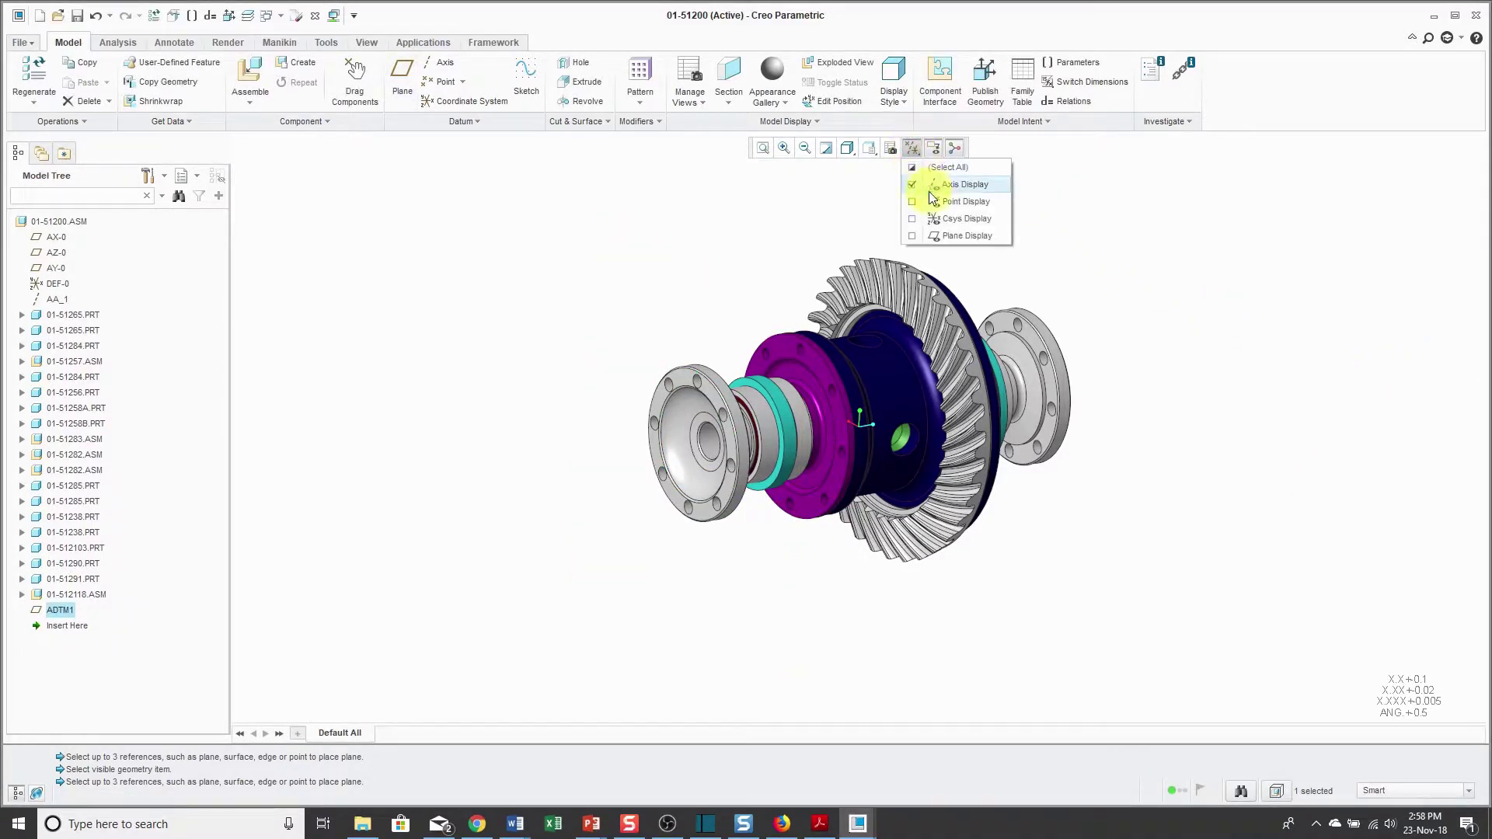
pyautogui.click(962, 236)
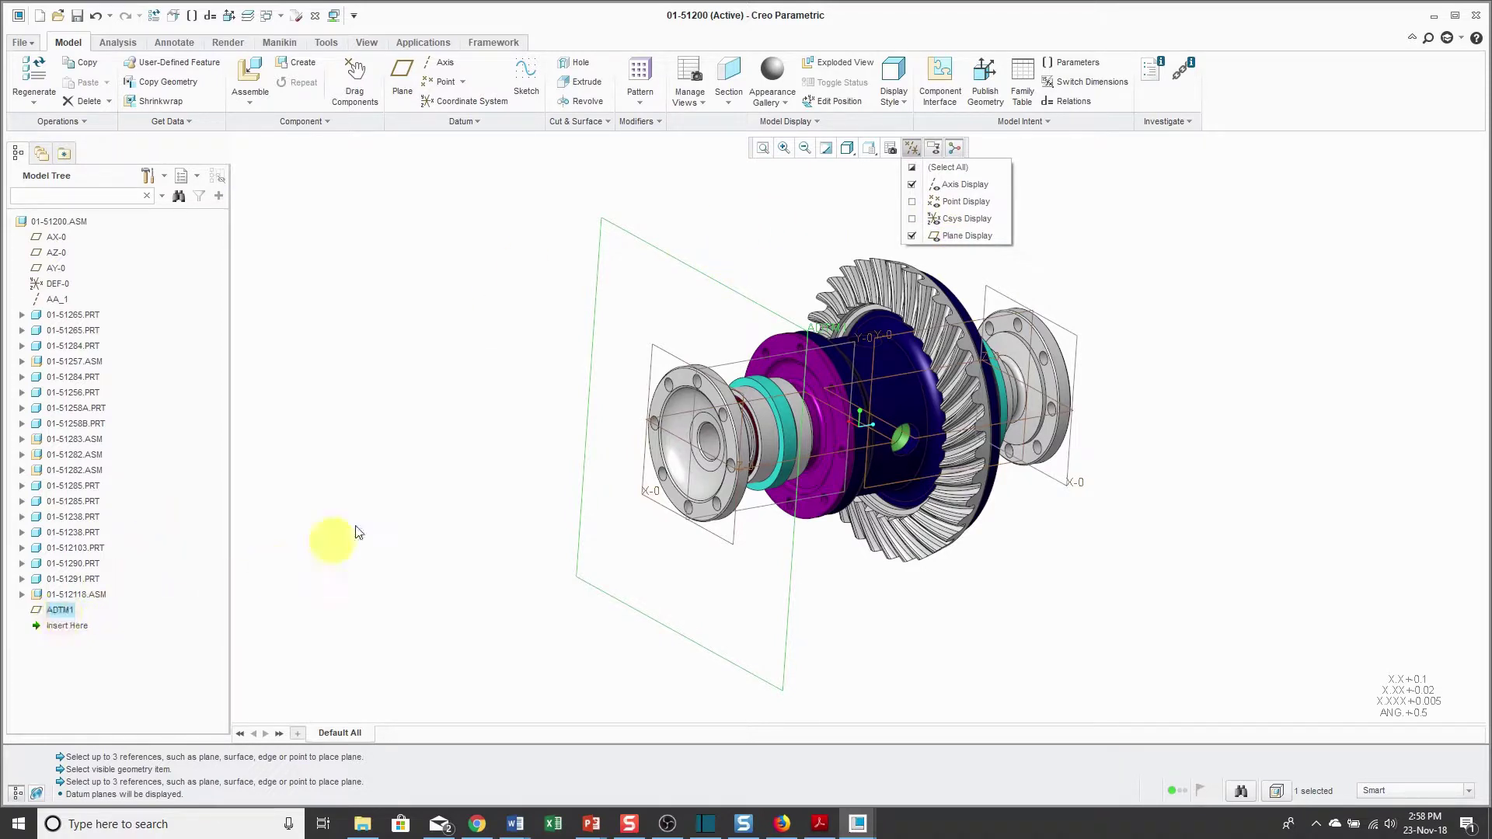
pyautogui.click(418, 481)
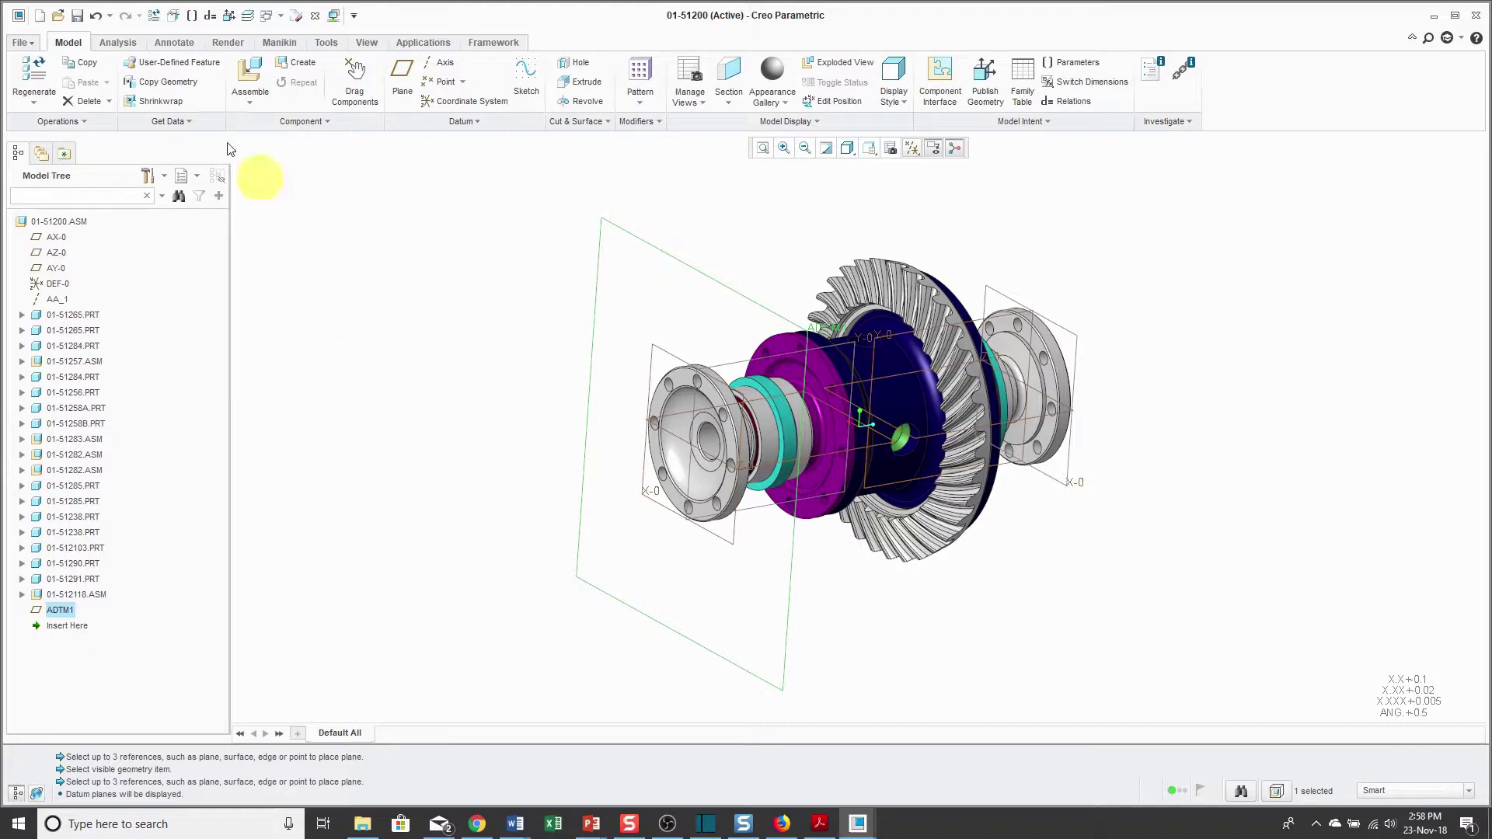
# Save the 01-51200 assembly from the Quick Access toolbar
pyautogui.click(78, 20)
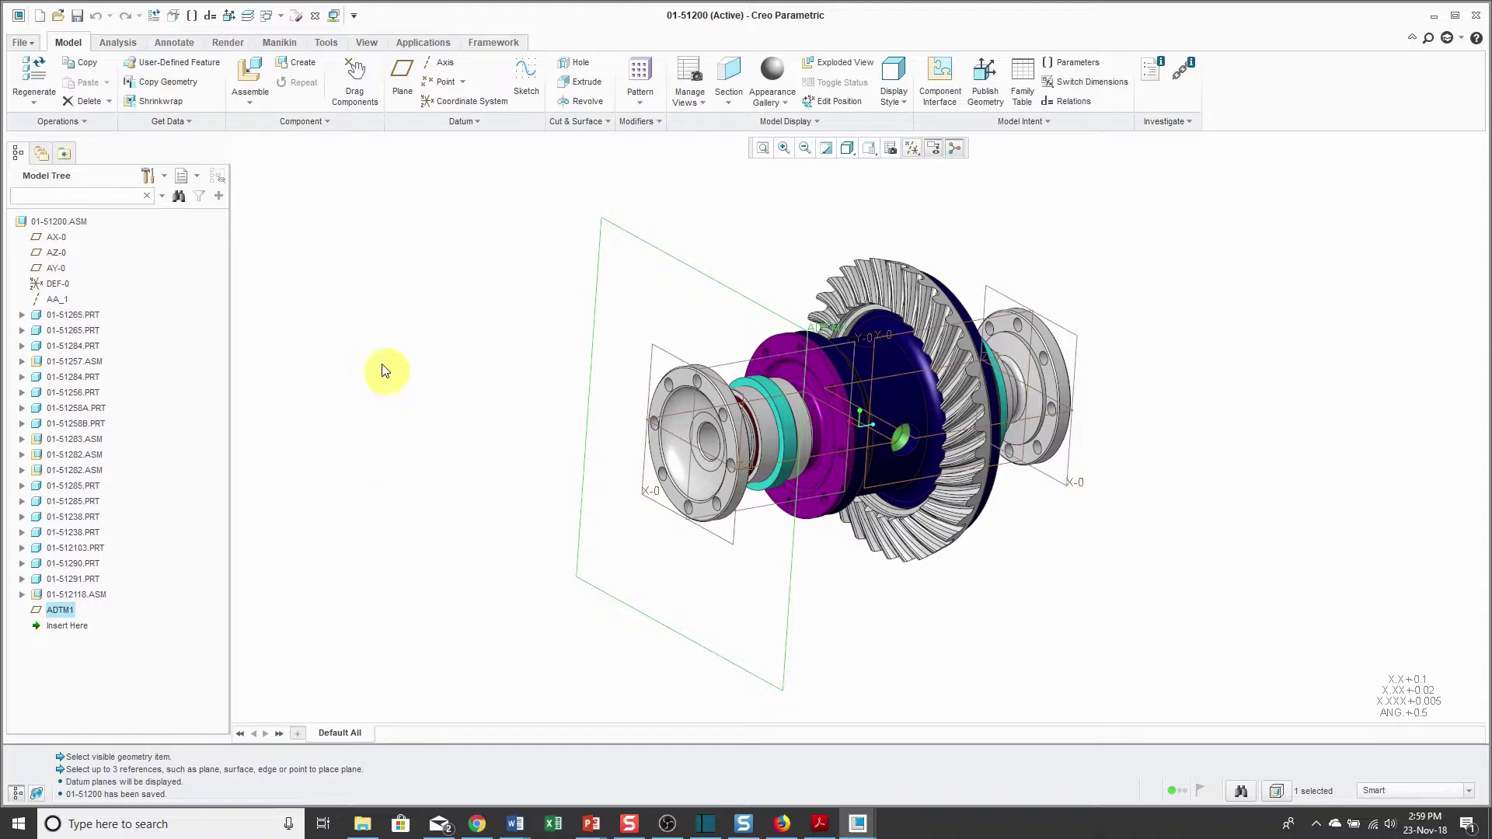
# Bring up the Save a Backup dialog for 01-51200.ASM from the File menu
pyautogui.click(22, 43)
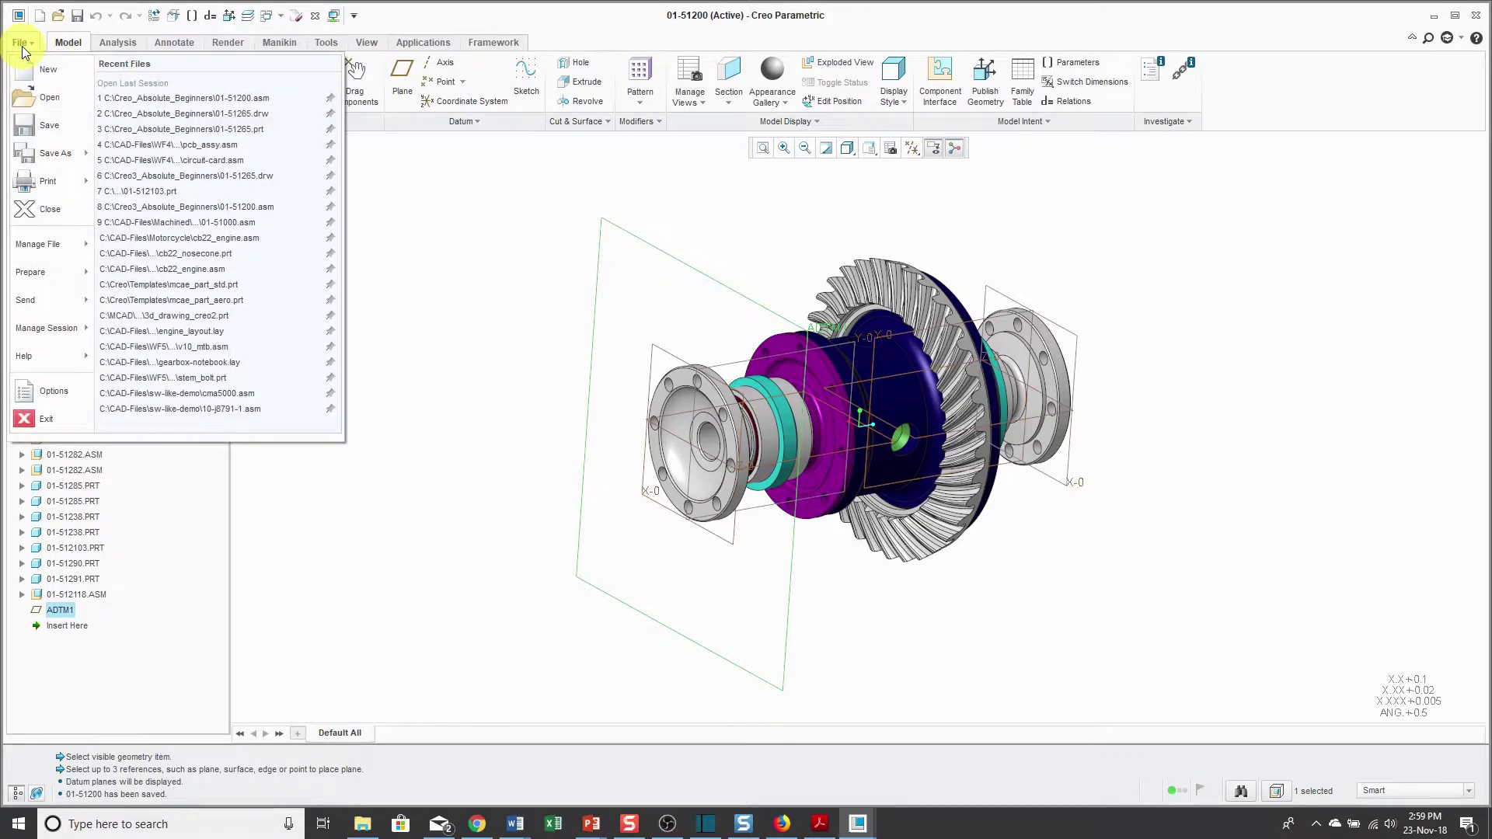
pyautogui.moveTo(36, 155)
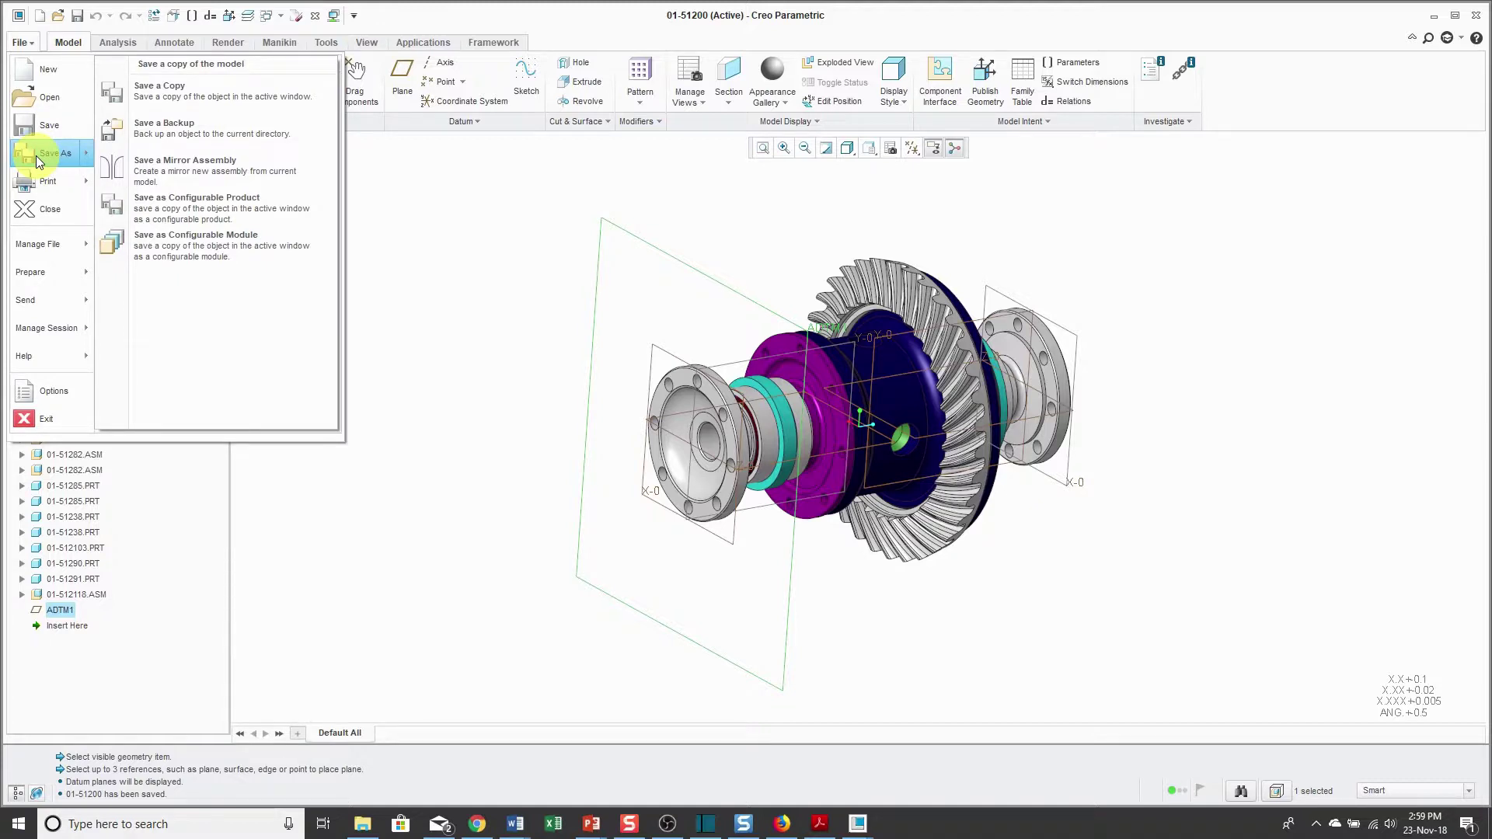
pyautogui.click(174, 128)
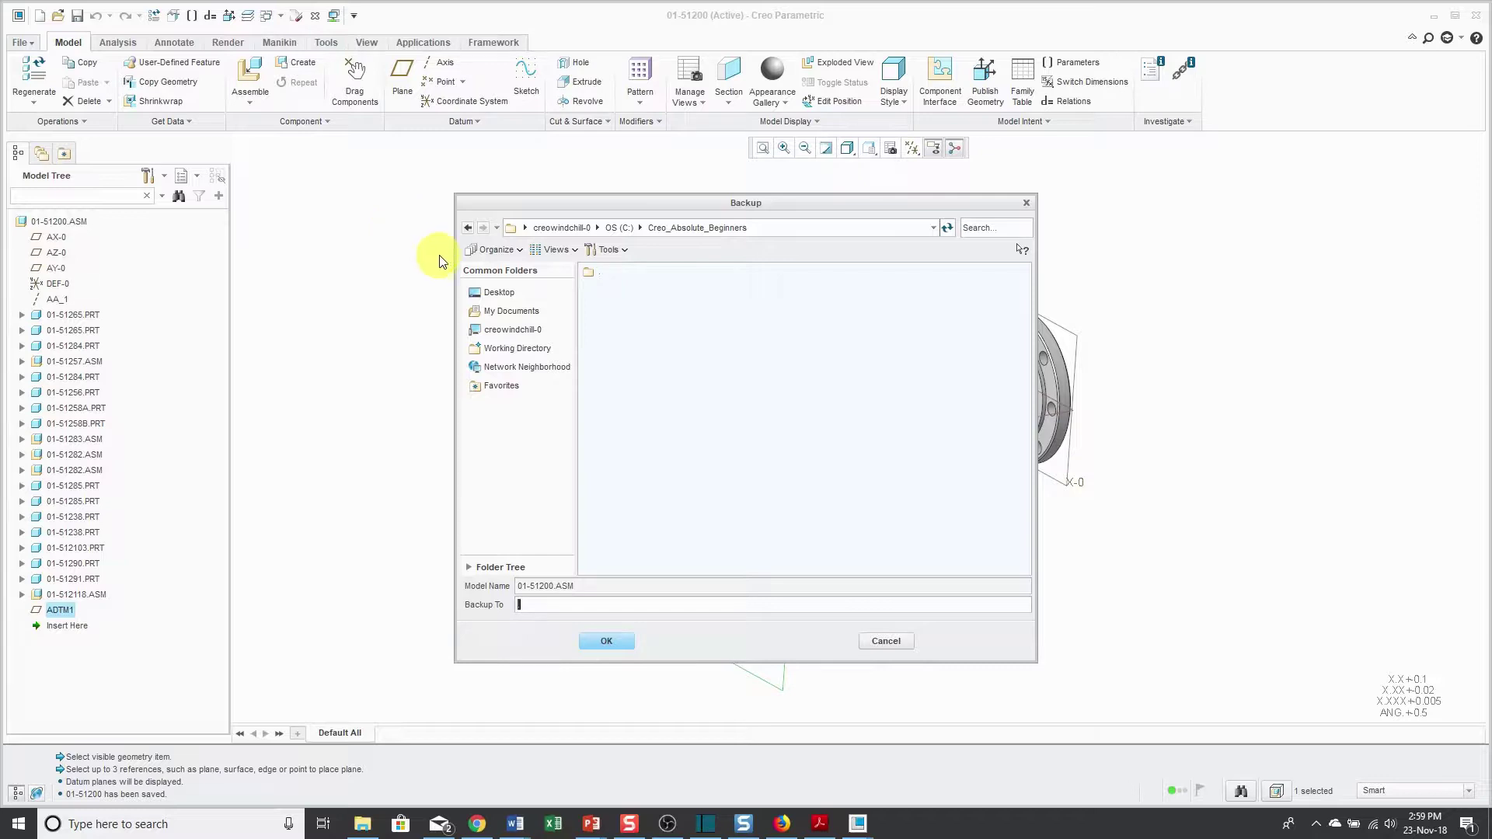
# Create a folder named Backup and save the assembly backup into it
pyautogui.click(493, 255)
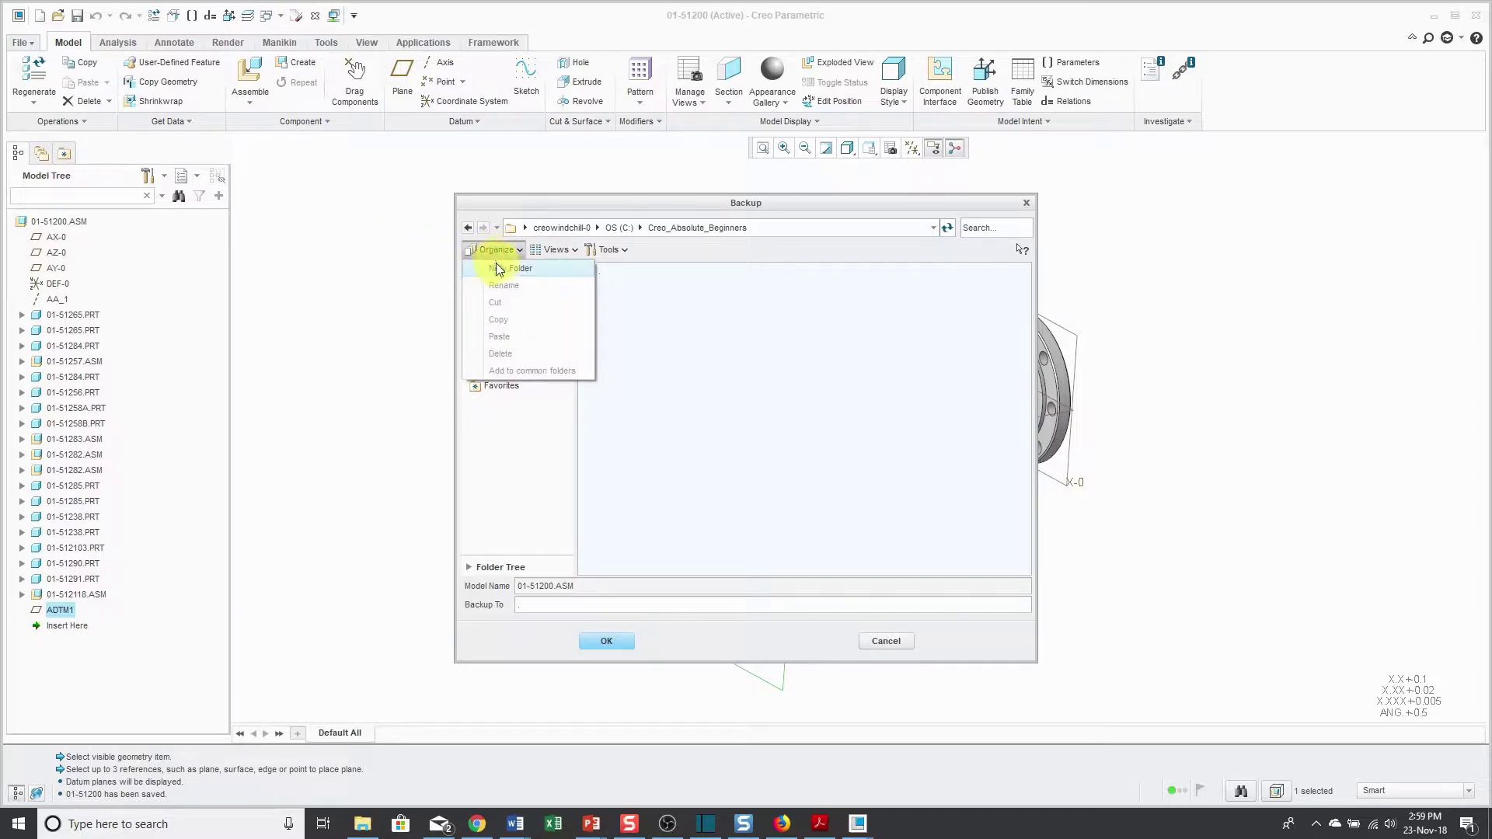
pyautogui.click(500, 269)
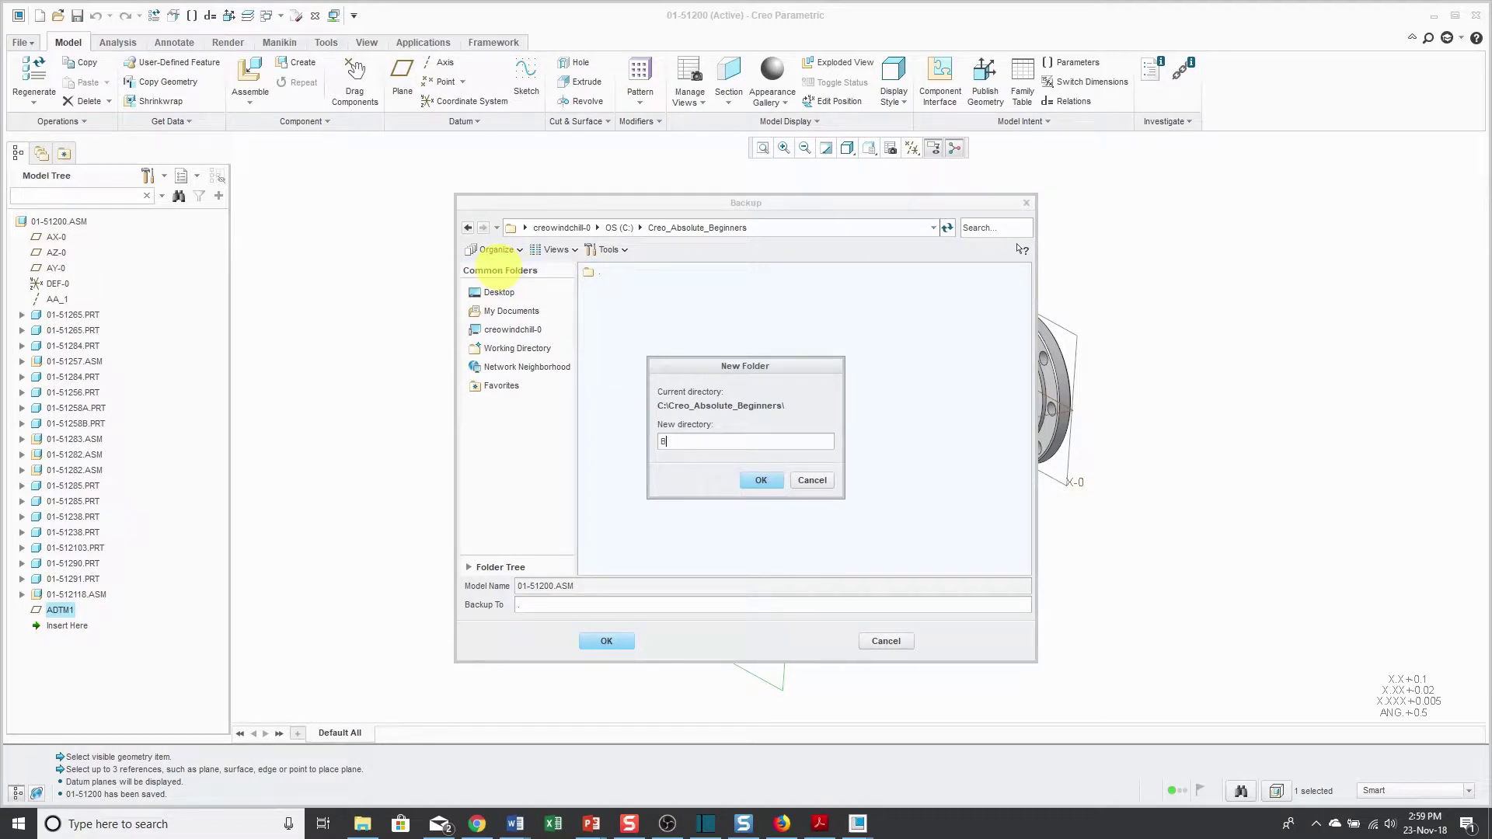
pyautogui.write('Backup')
pyautogui.click(766, 487)
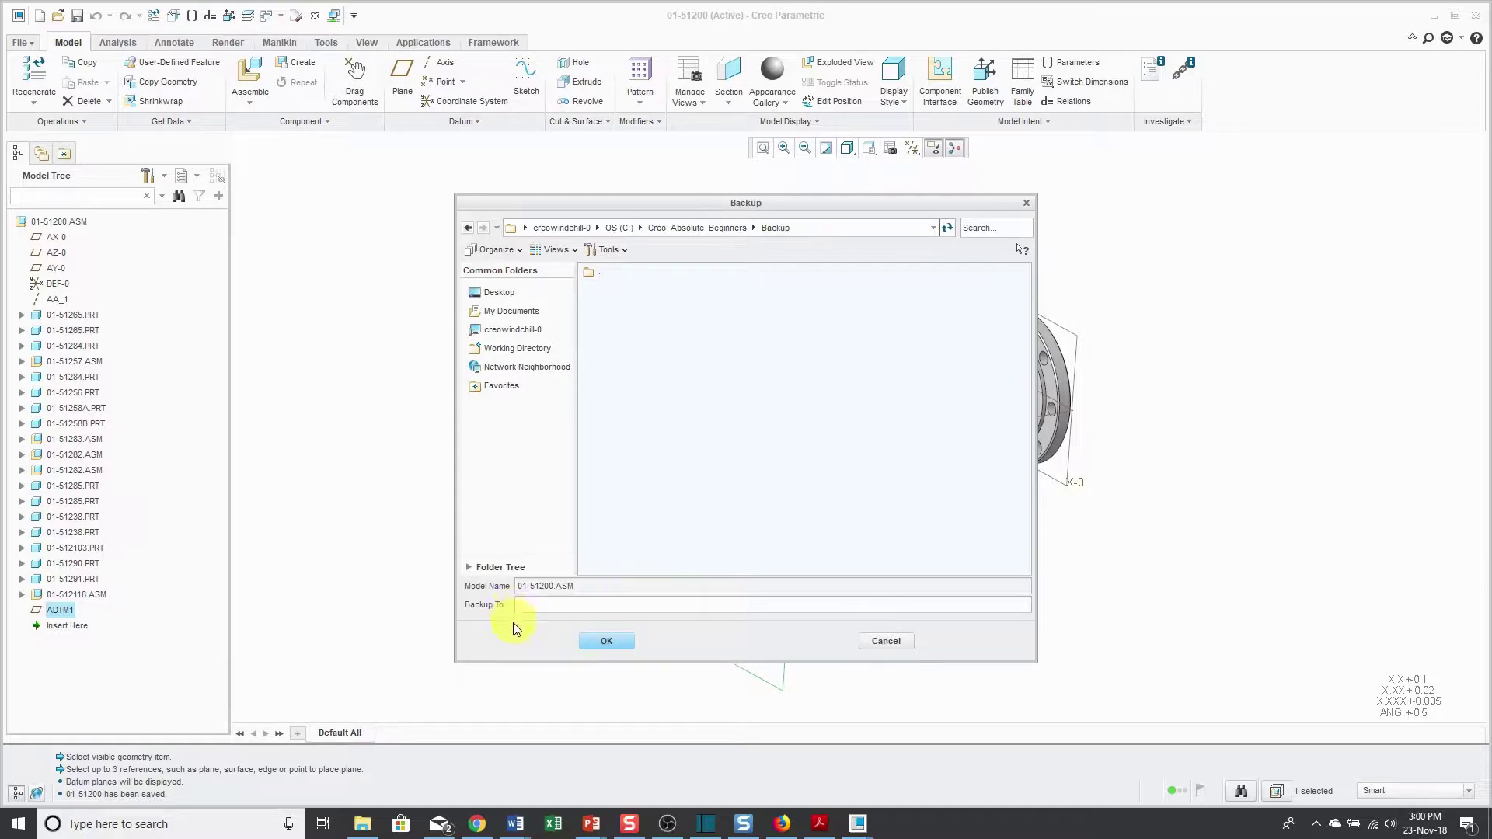
pyautogui.click(611, 642)
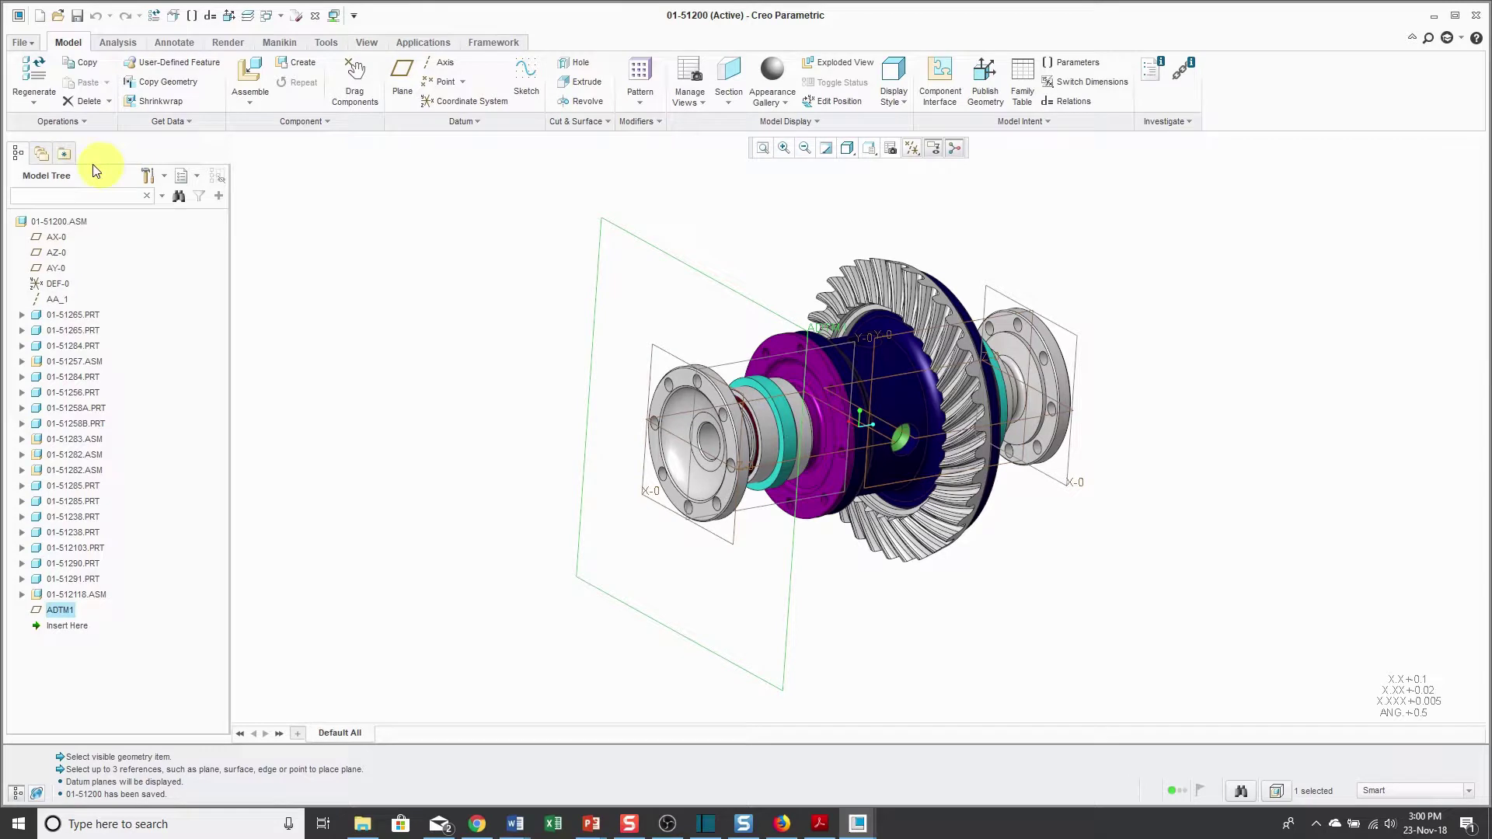
# Browse the working directory's Backup folder to list the backed-up model files
pyautogui.click(42, 156)
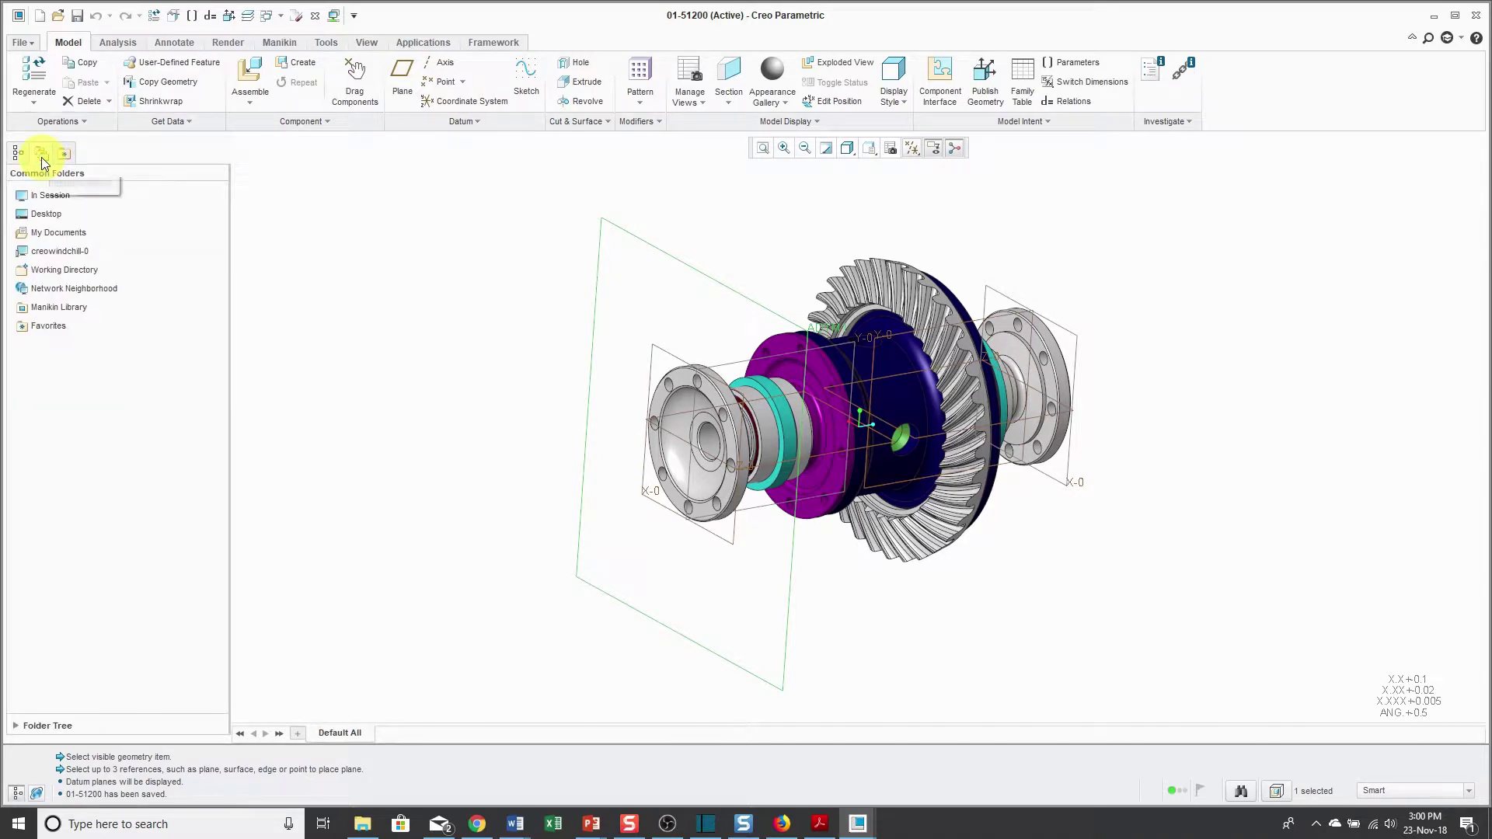
pyautogui.click(76, 276)
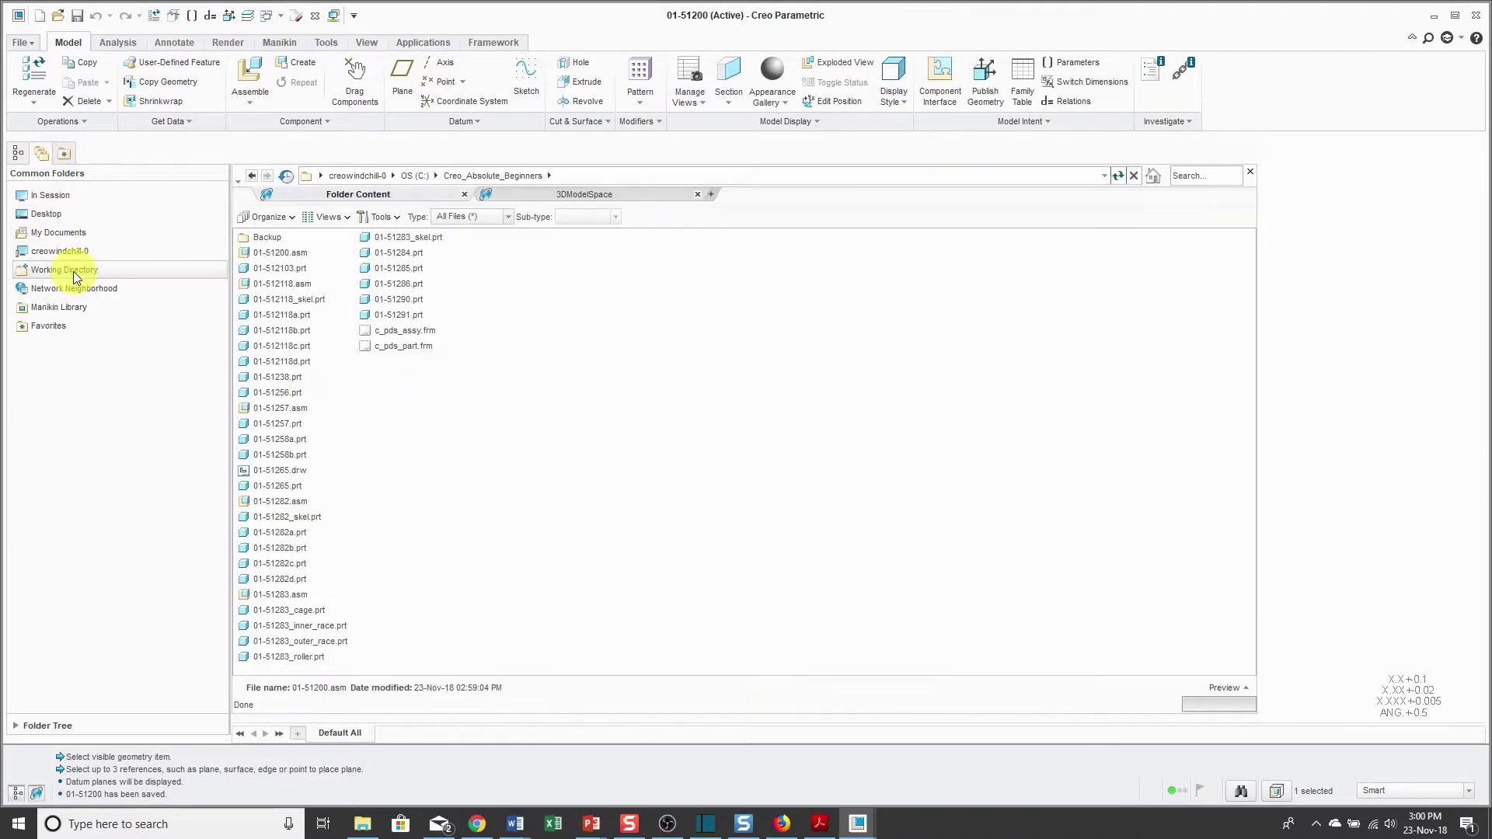
pyautogui.doubleClick(268, 237)
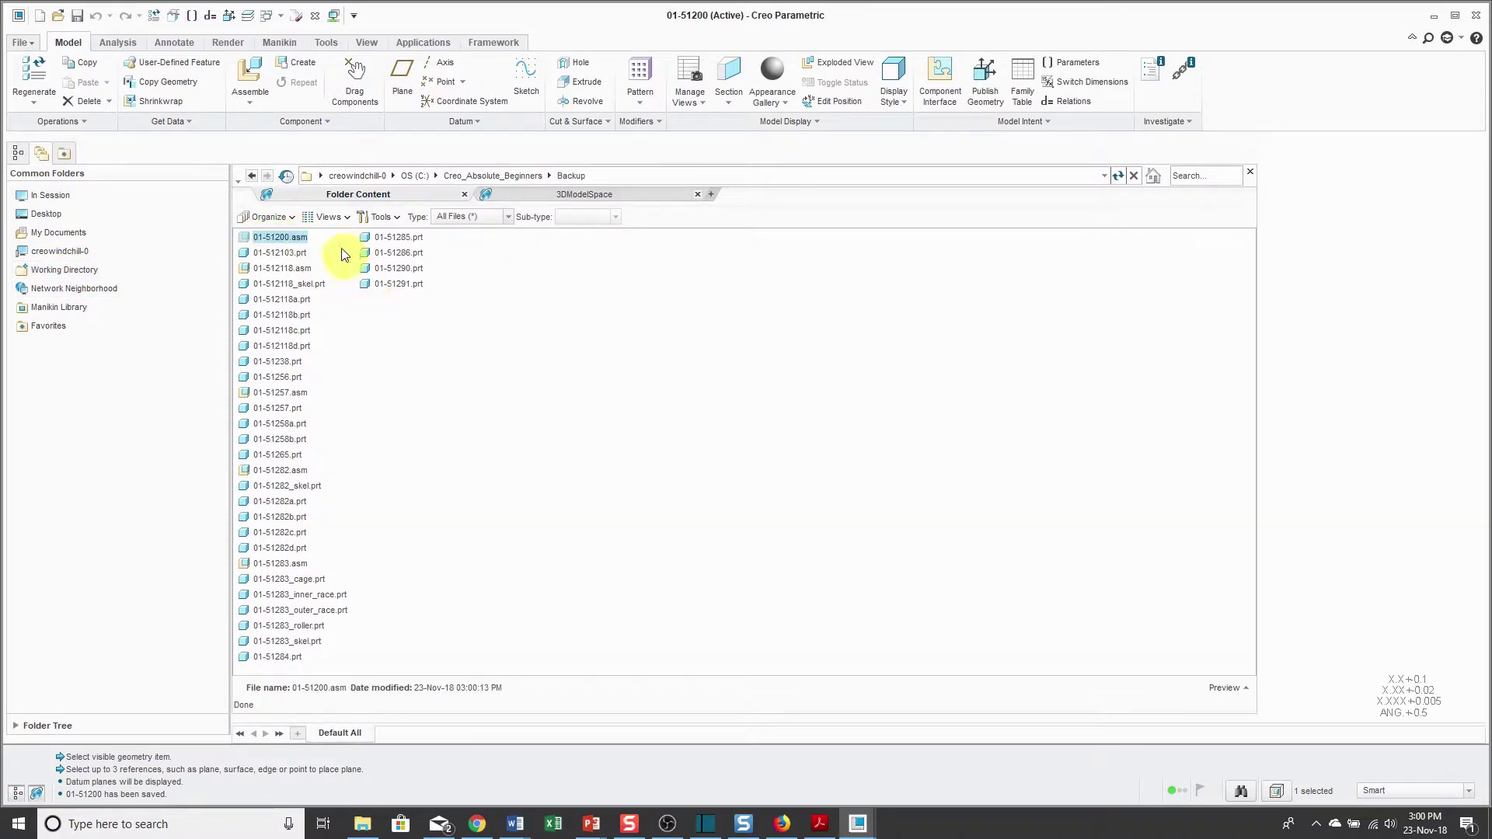
pyautogui.rightClick(426, 378)
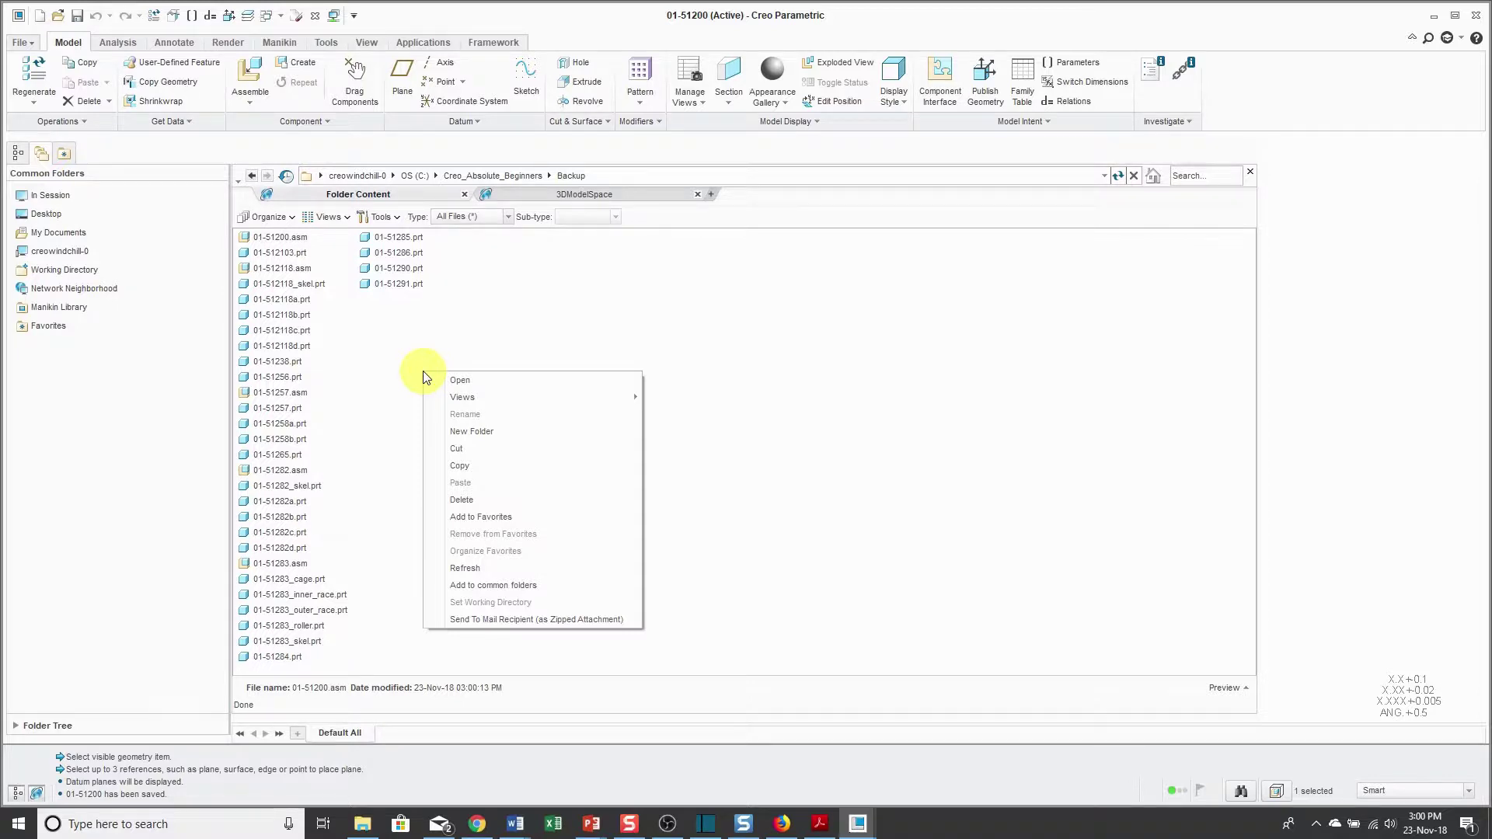
# Turn on All Versions in the file browser's Tools options
pyautogui.click(412, 360)
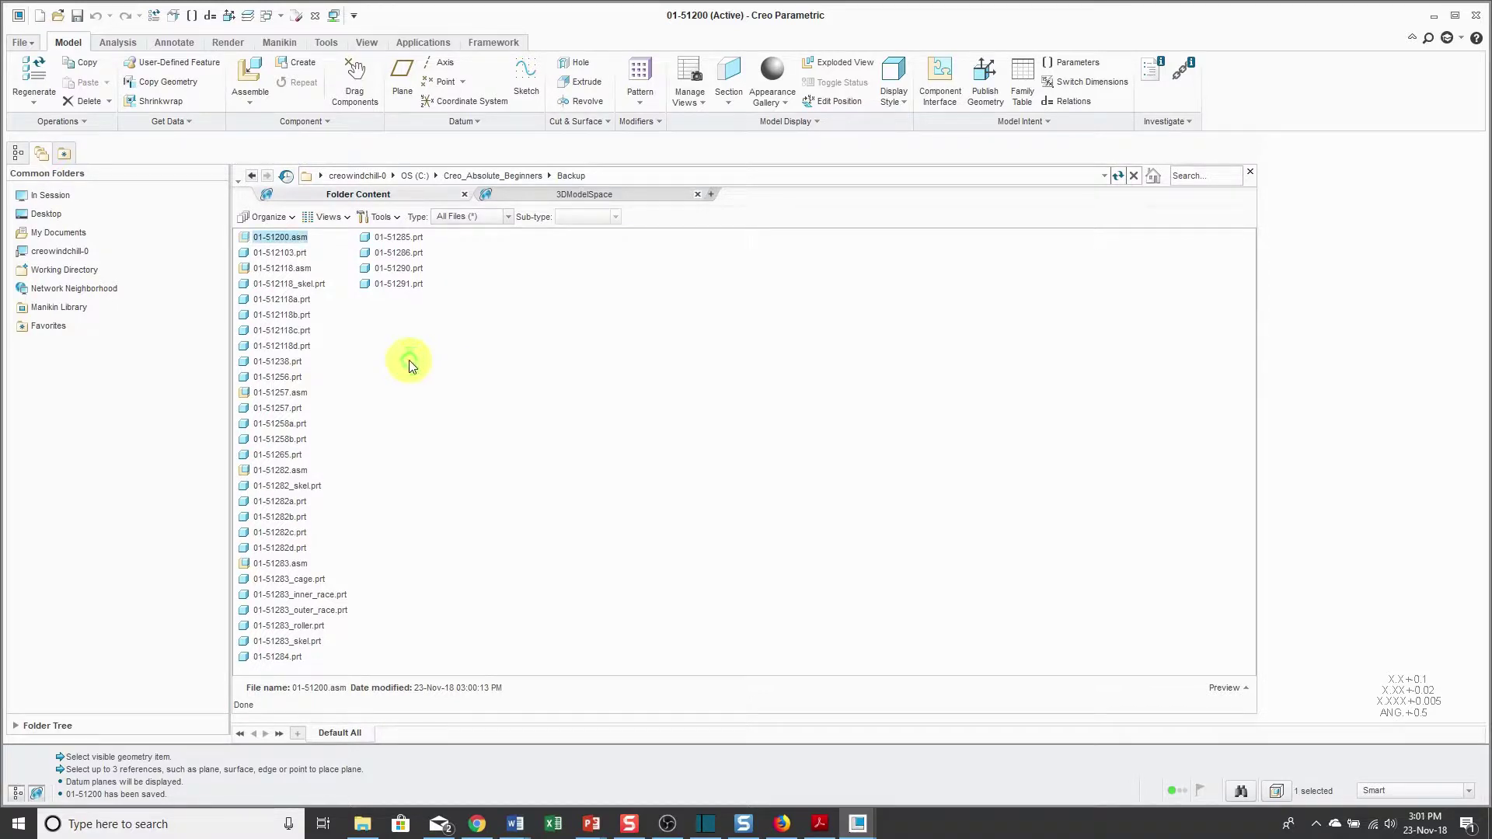
pyautogui.click(345, 220)
pyautogui.click(314, 218)
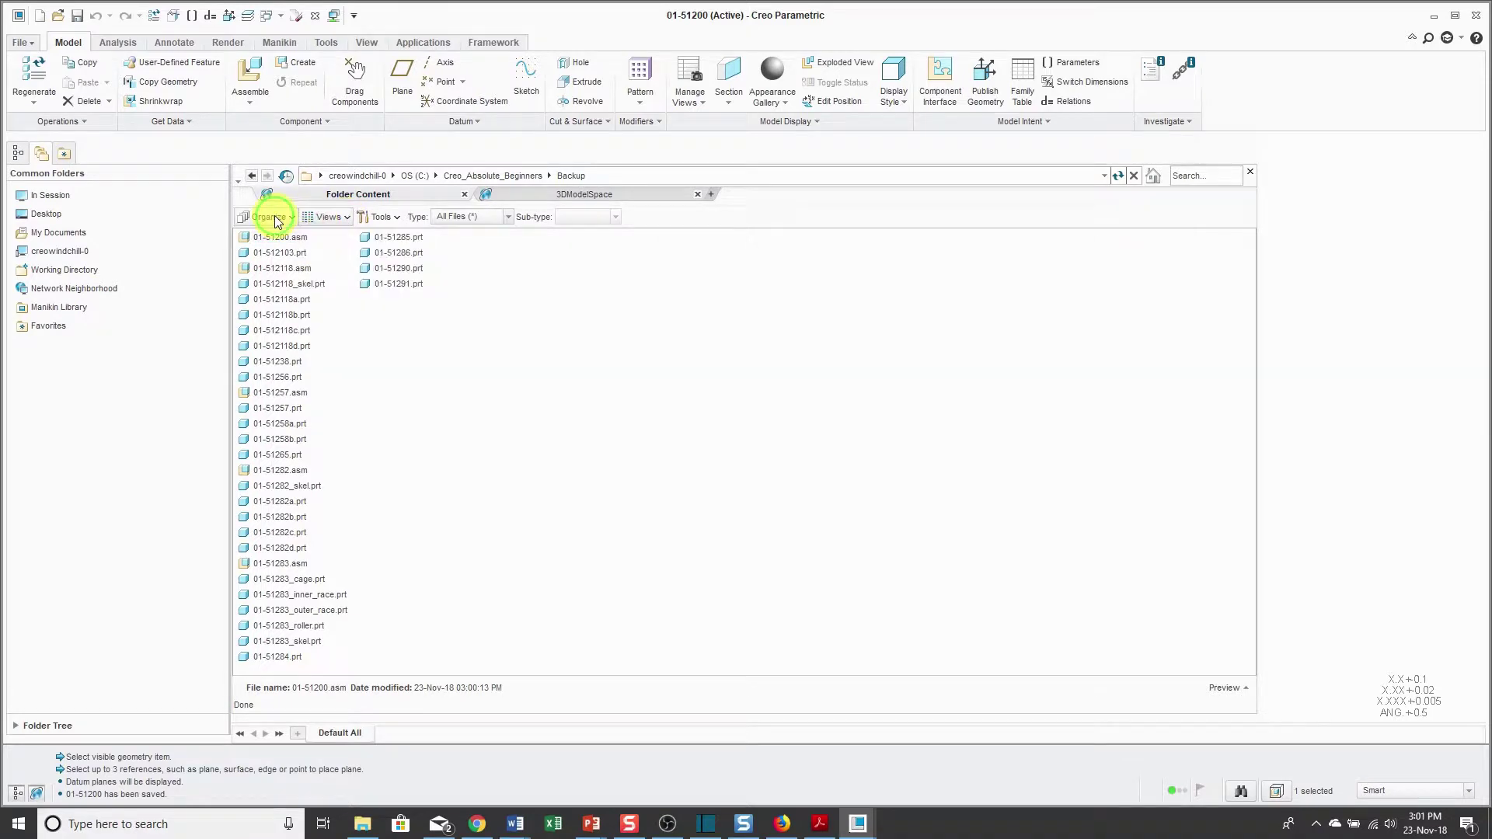
pyautogui.click(276, 220)
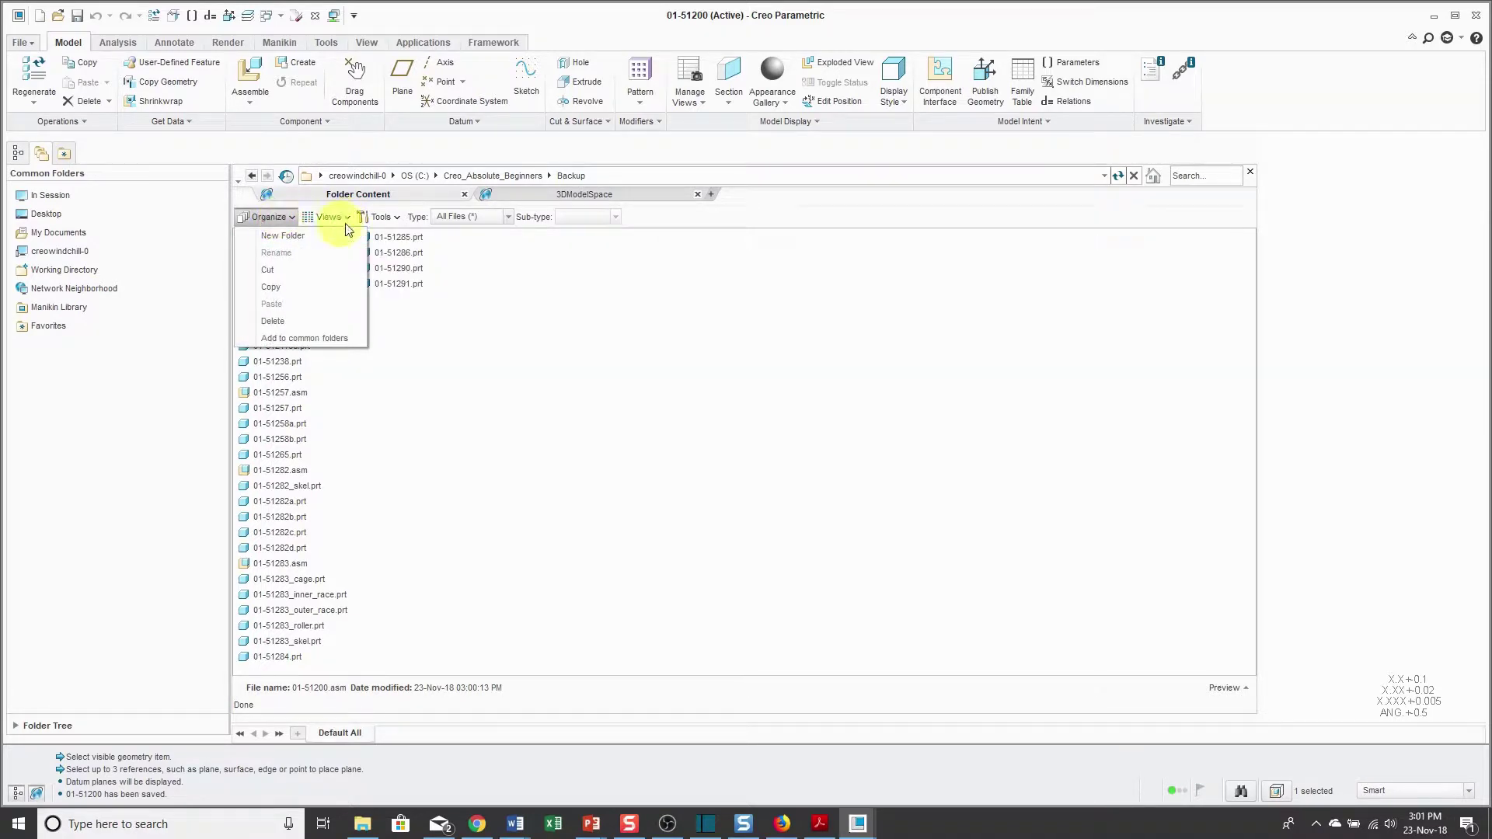
pyautogui.click(380, 220)
pyautogui.click(381, 221)
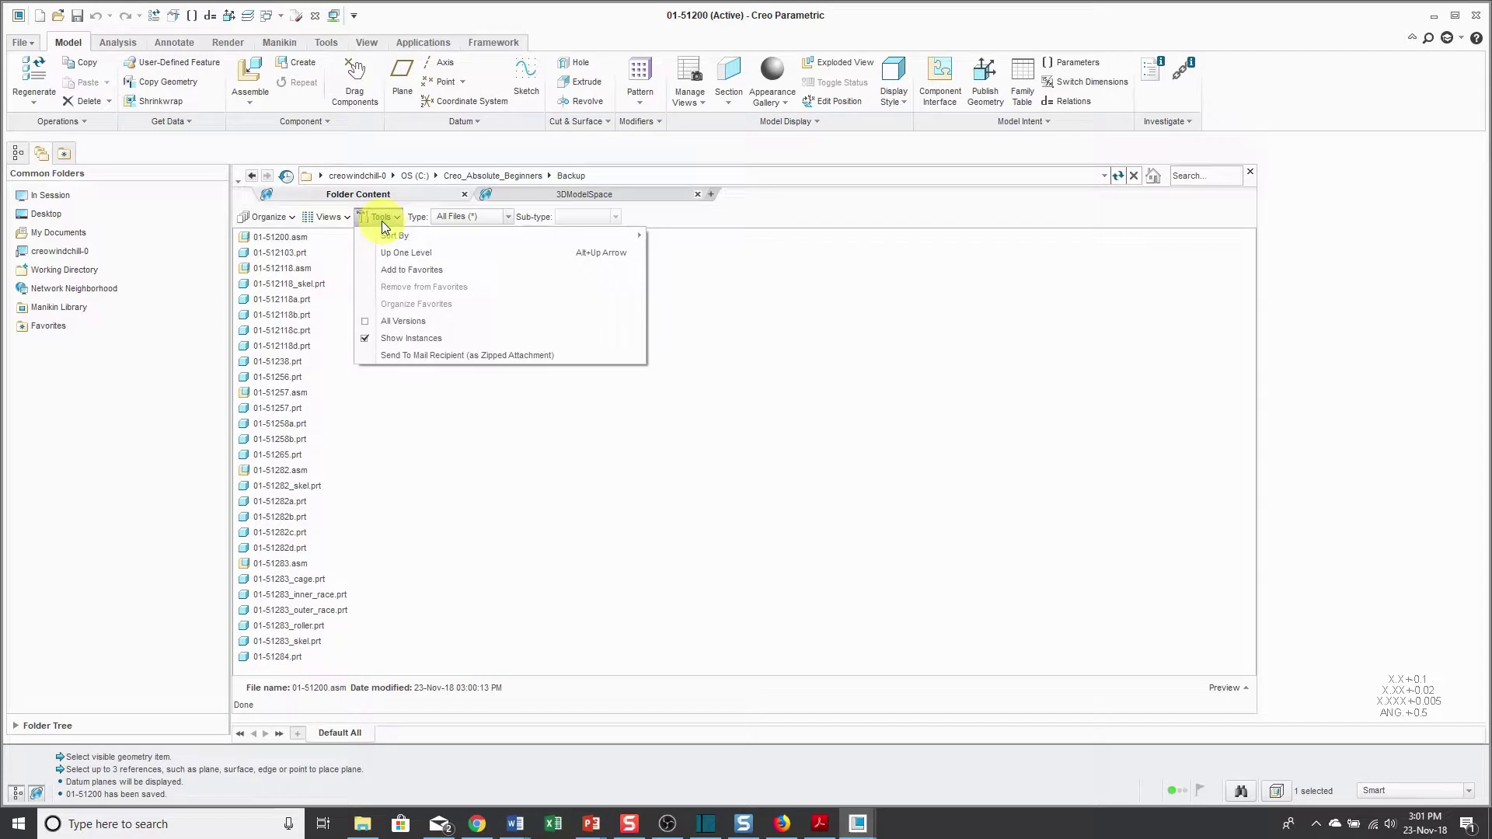
pyautogui.click(369, 321)
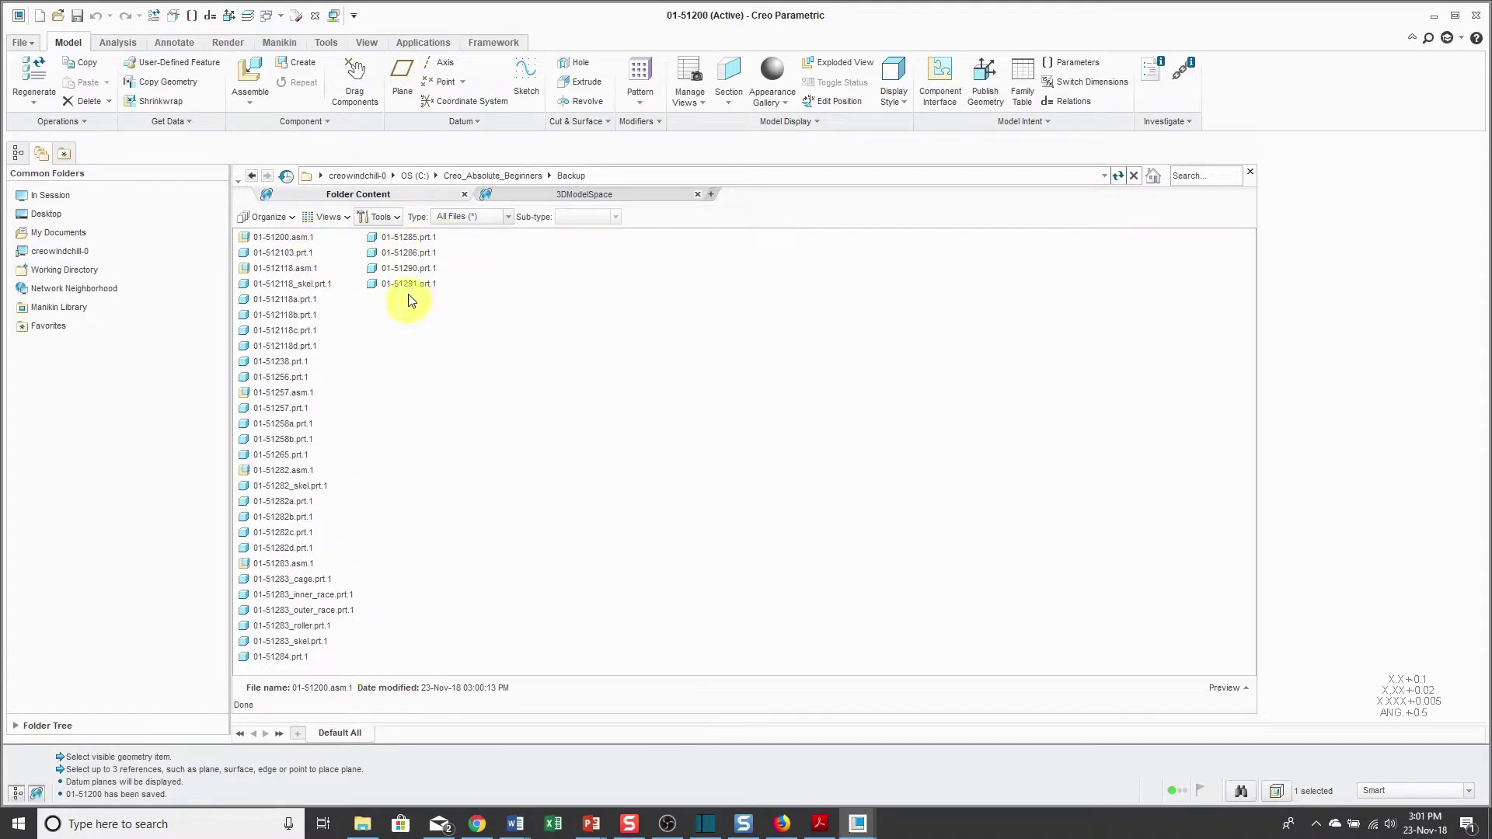
# Show Creo_Absolute_Beginners in Details view with sizes and dates, then close the browser
pyautogui.click(494, 176)
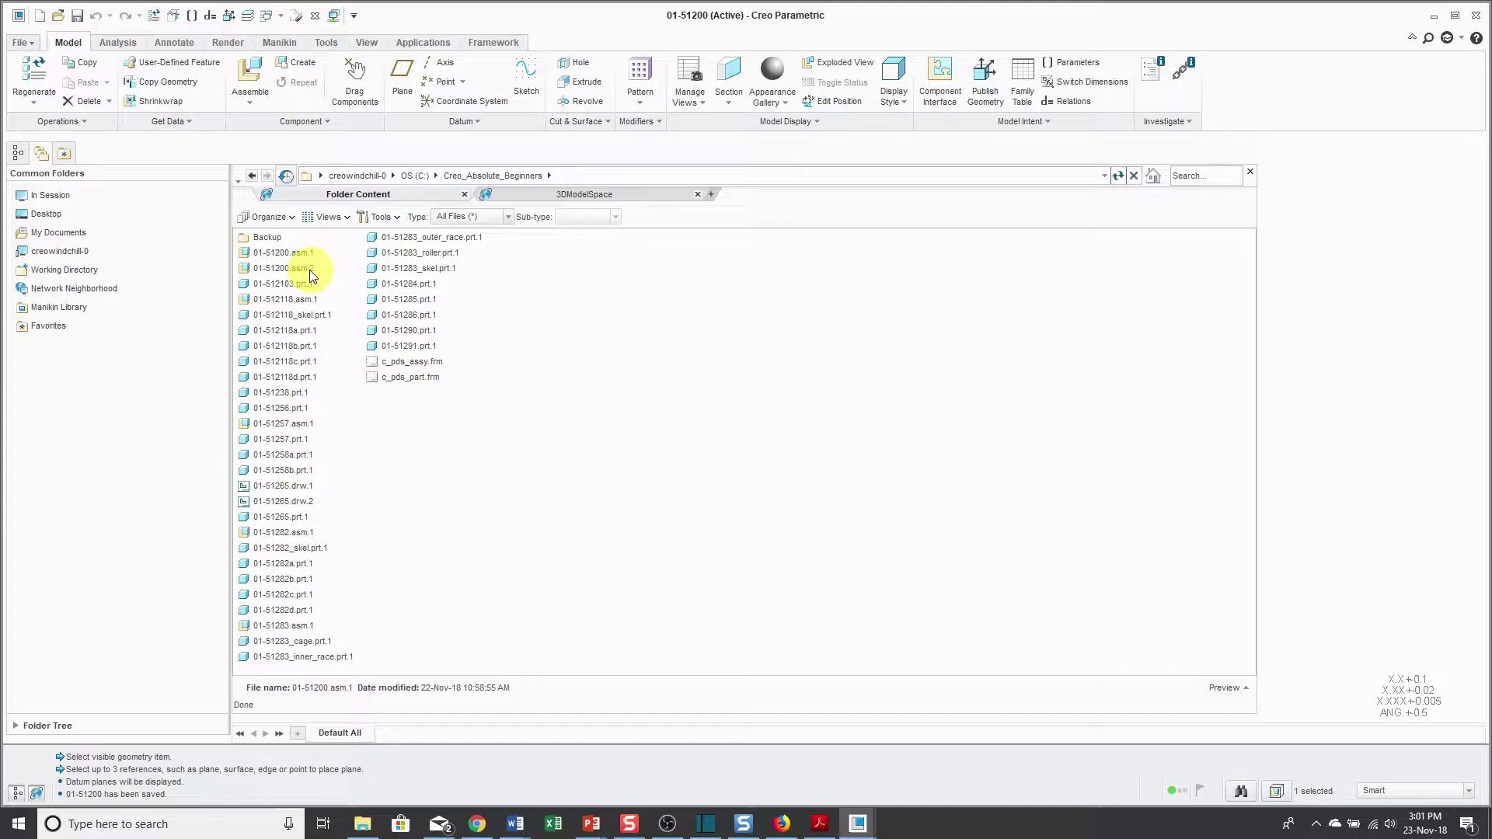
pyautogui.click(338, 222)
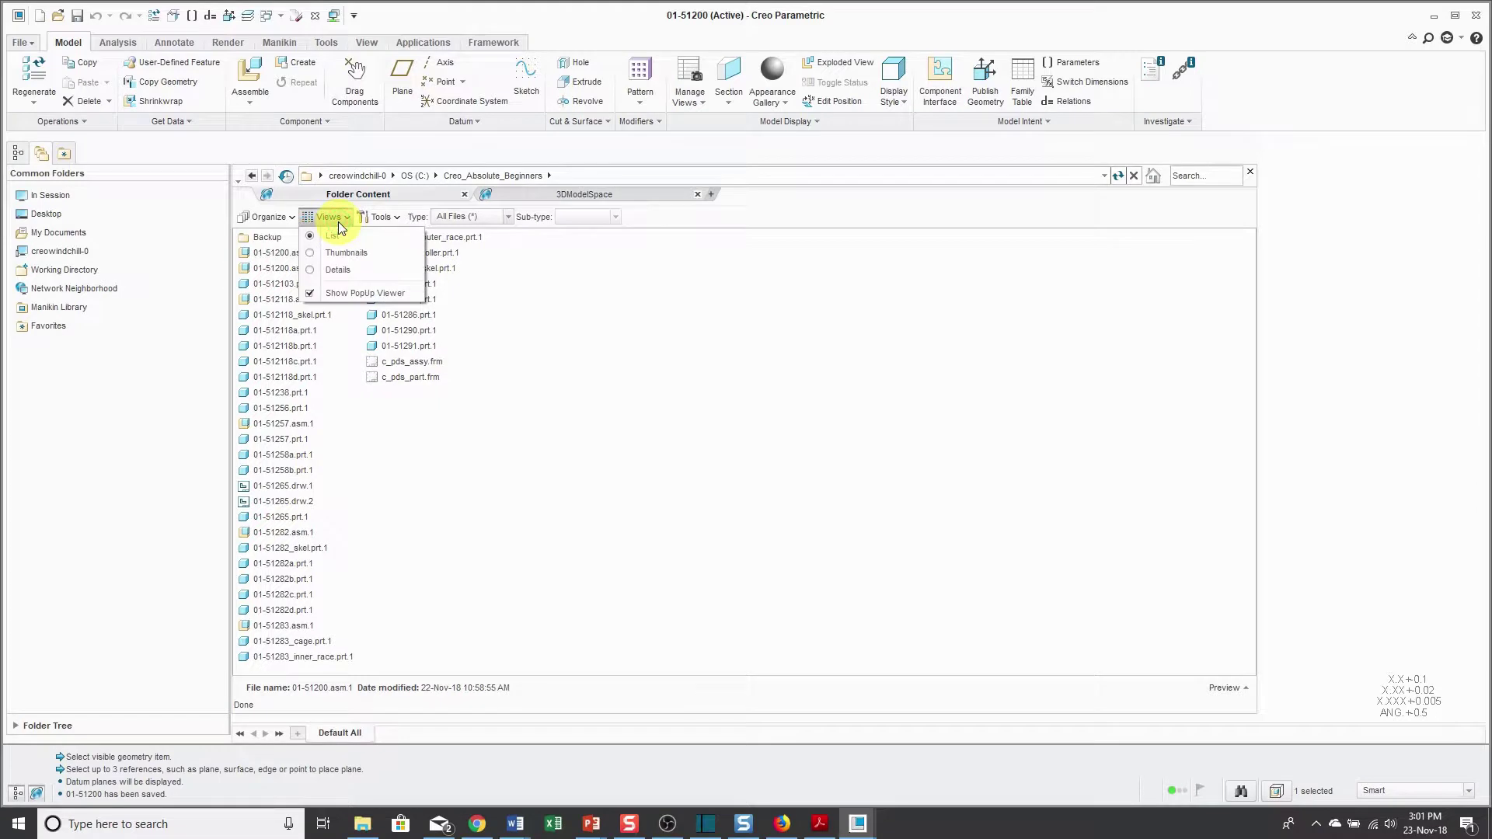
pyautogui.click(338, 270)
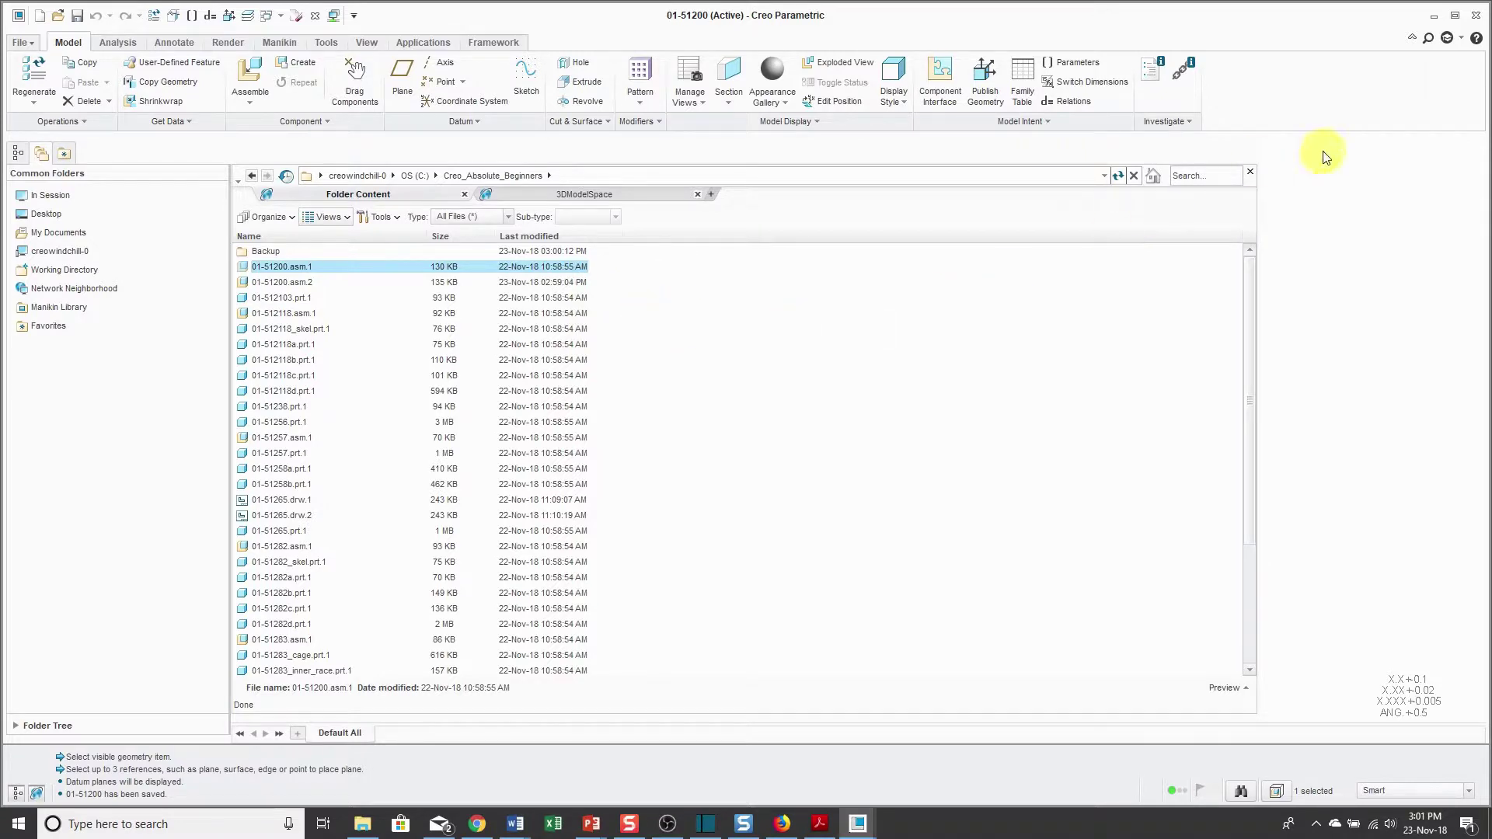
pyautogui.click(1251, 175)
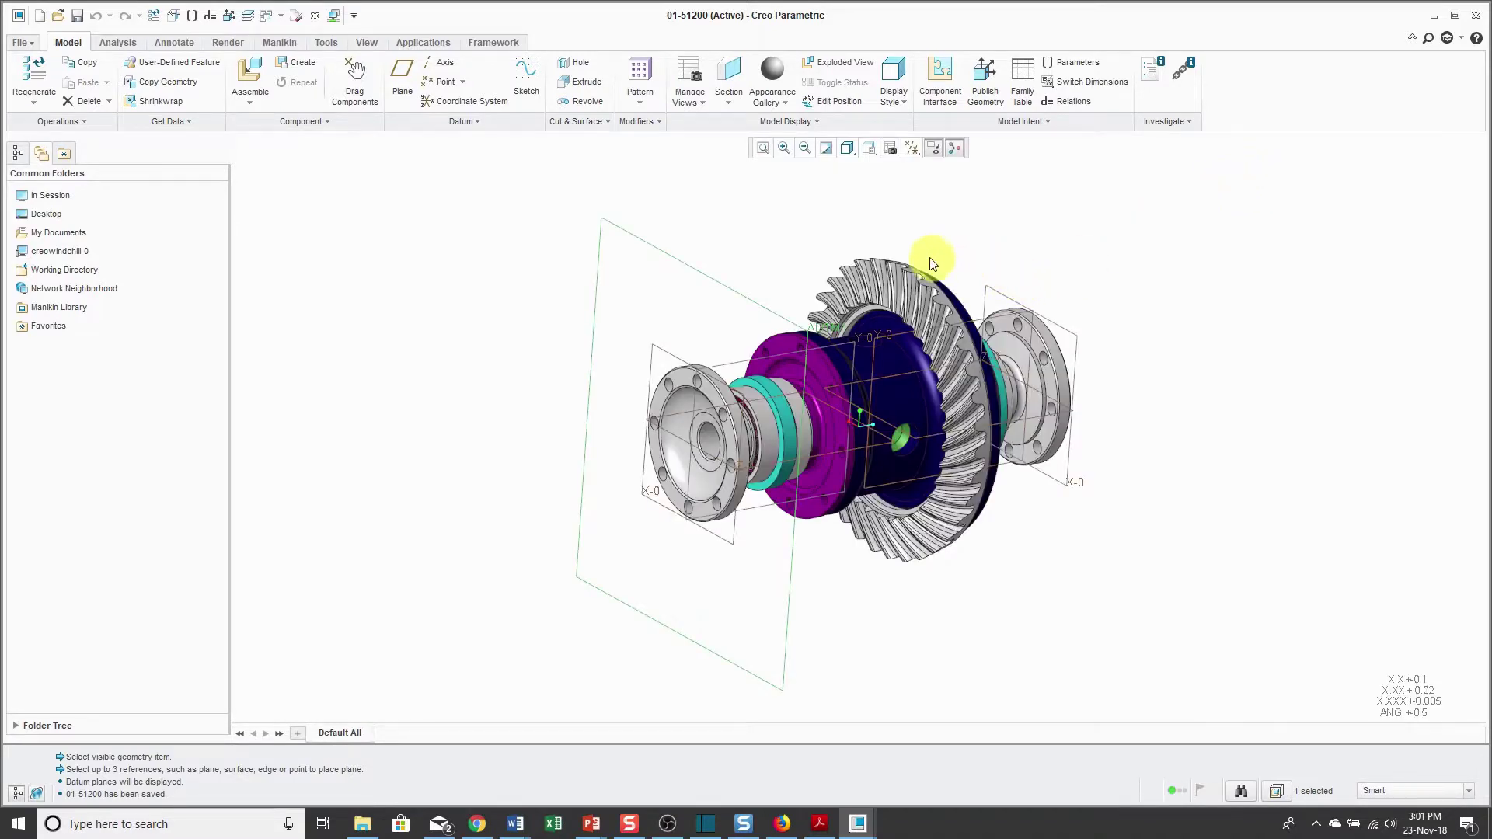
# Clear the datum selection and start Save a Copy for the assembly
pyautogui.click(807, 231)
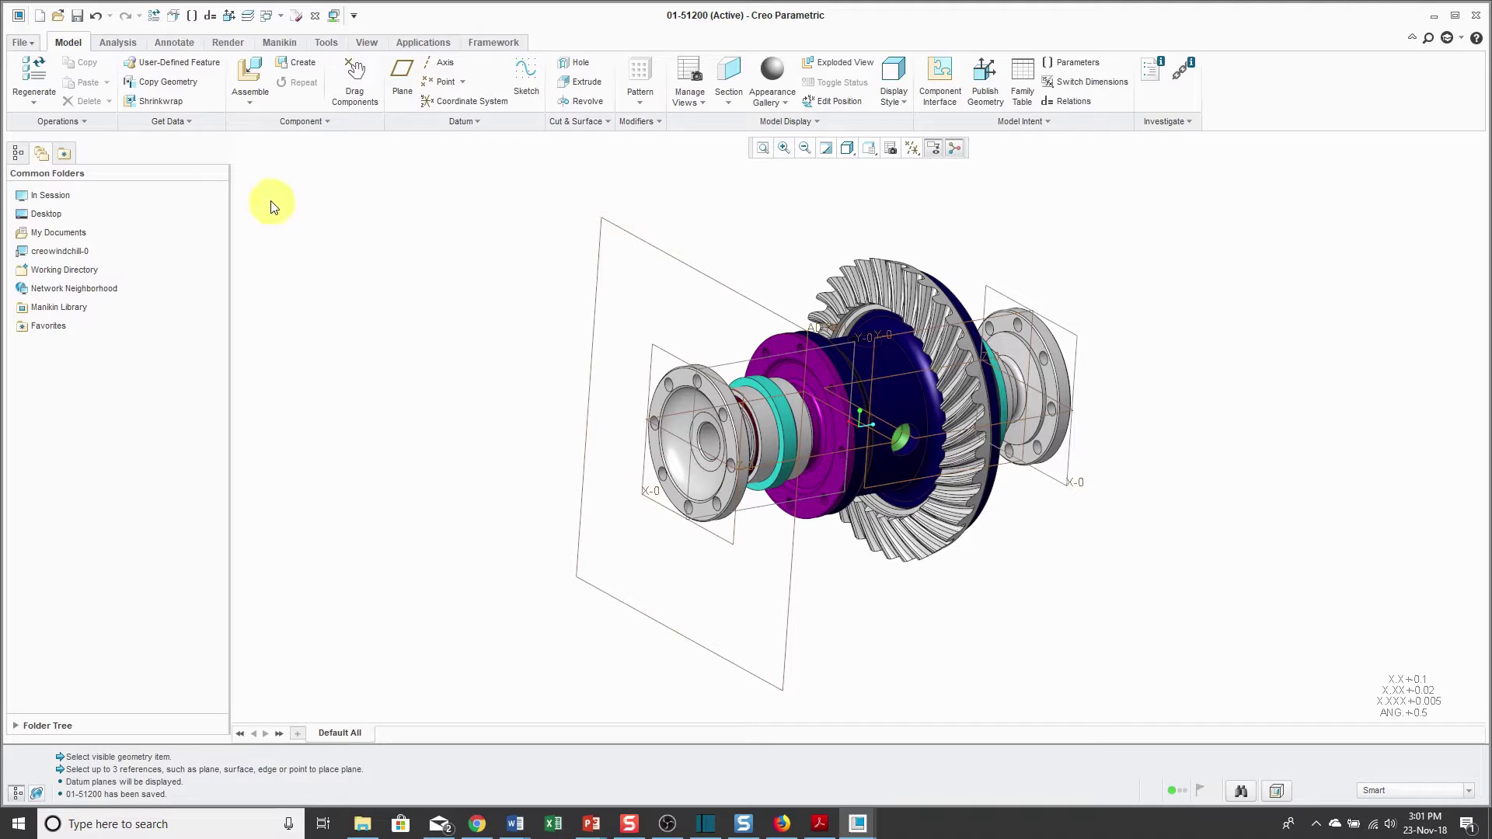
pyautogui.click(22, 43)
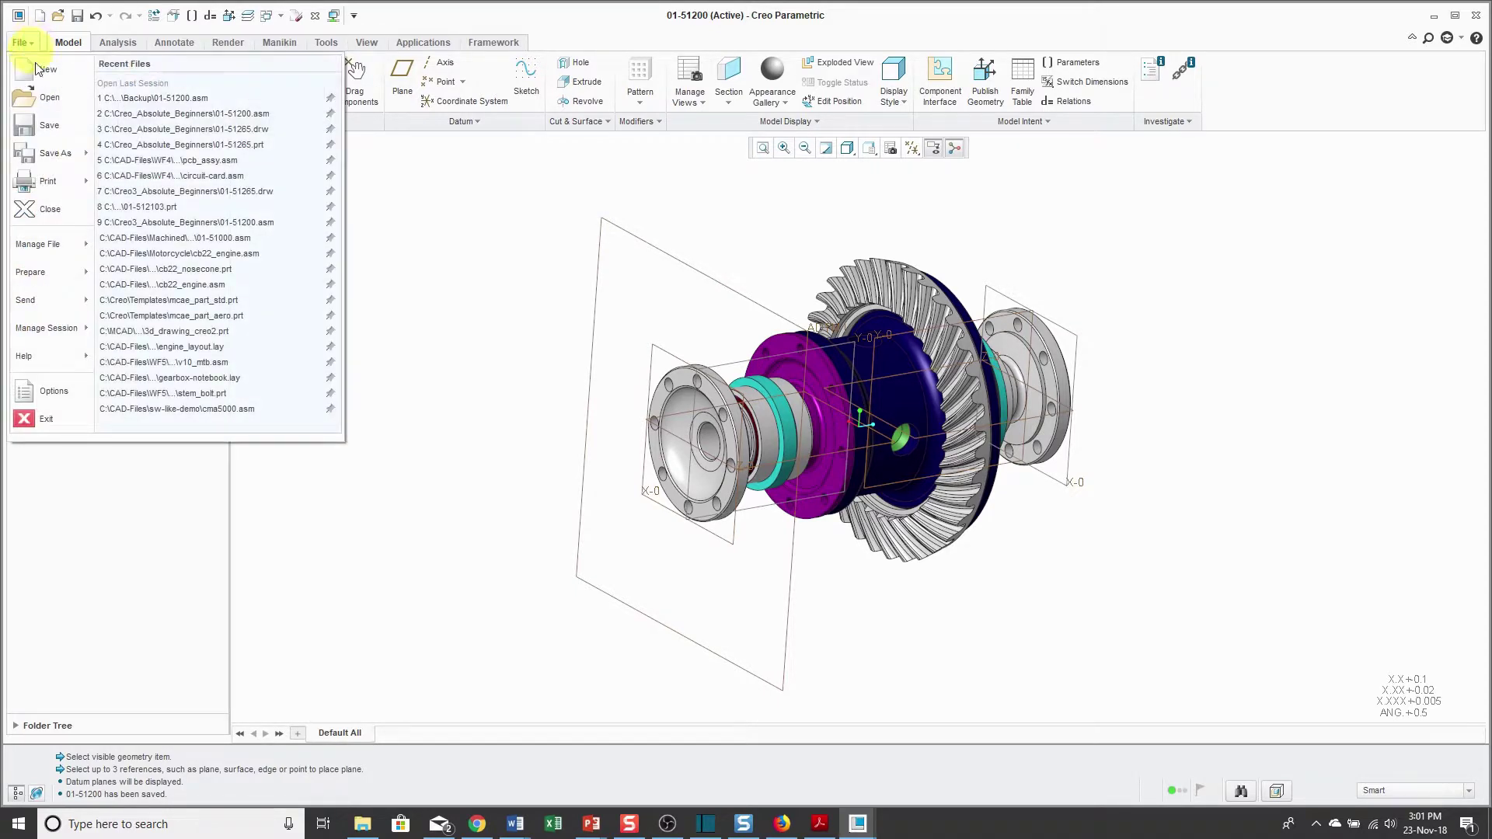
pyautogui.moveTo(53, 152)
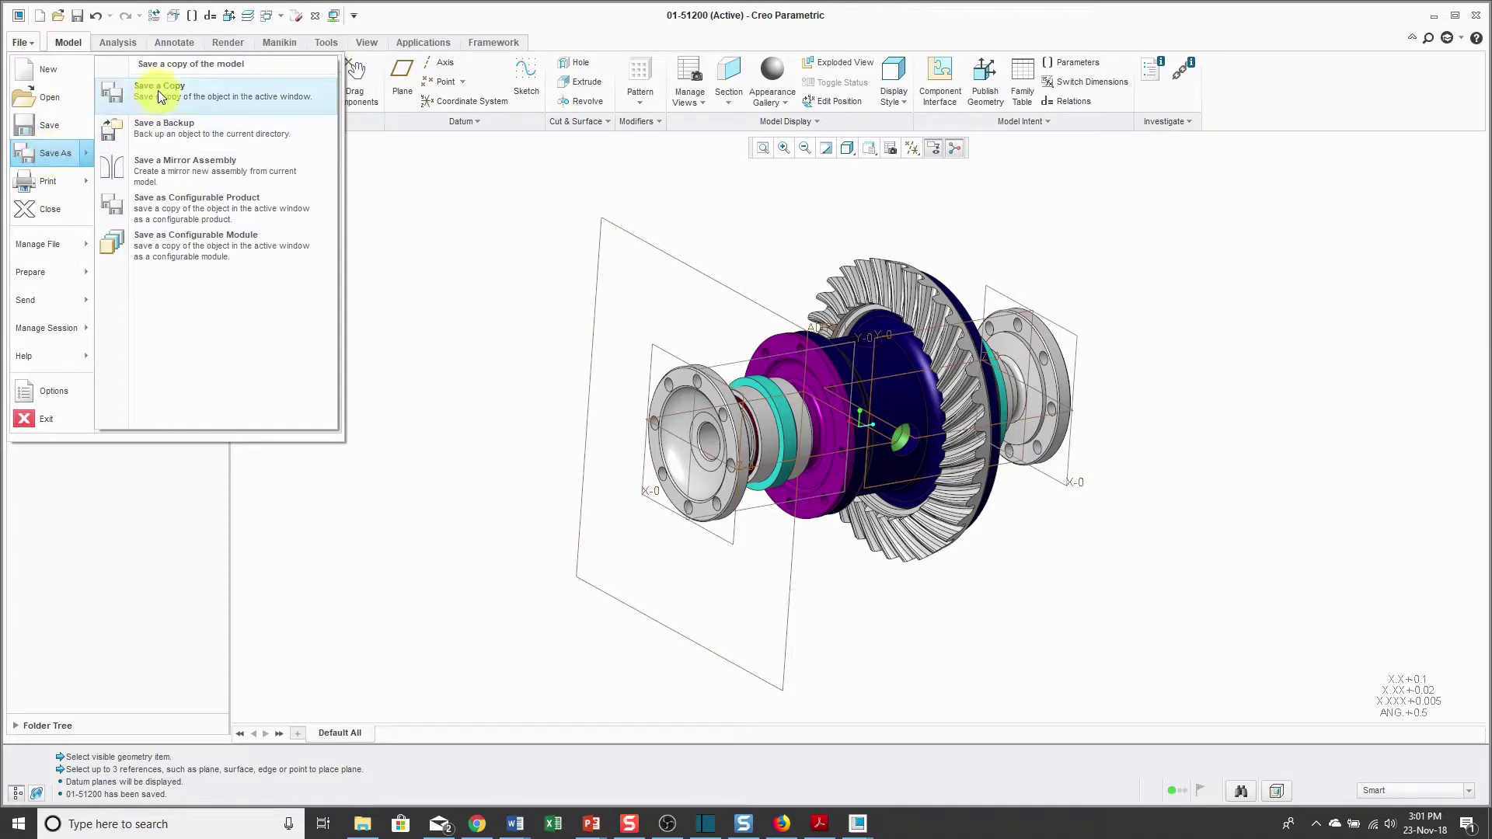
pyautogui.click(183, 91)
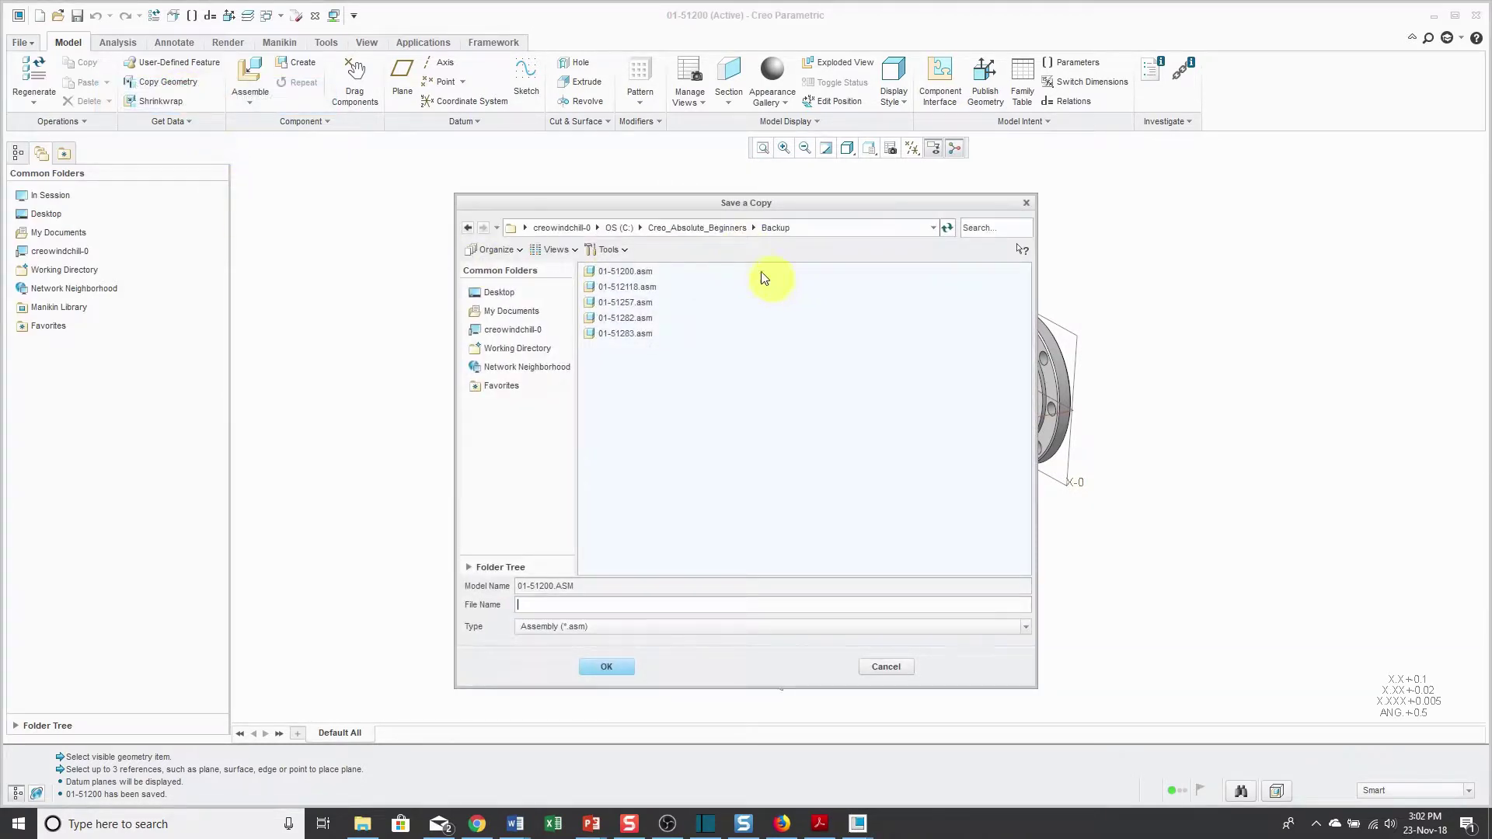
# Create a new folder named Copy inside Creo_Absolute_Beginners
pyautogui.click(723, 231)
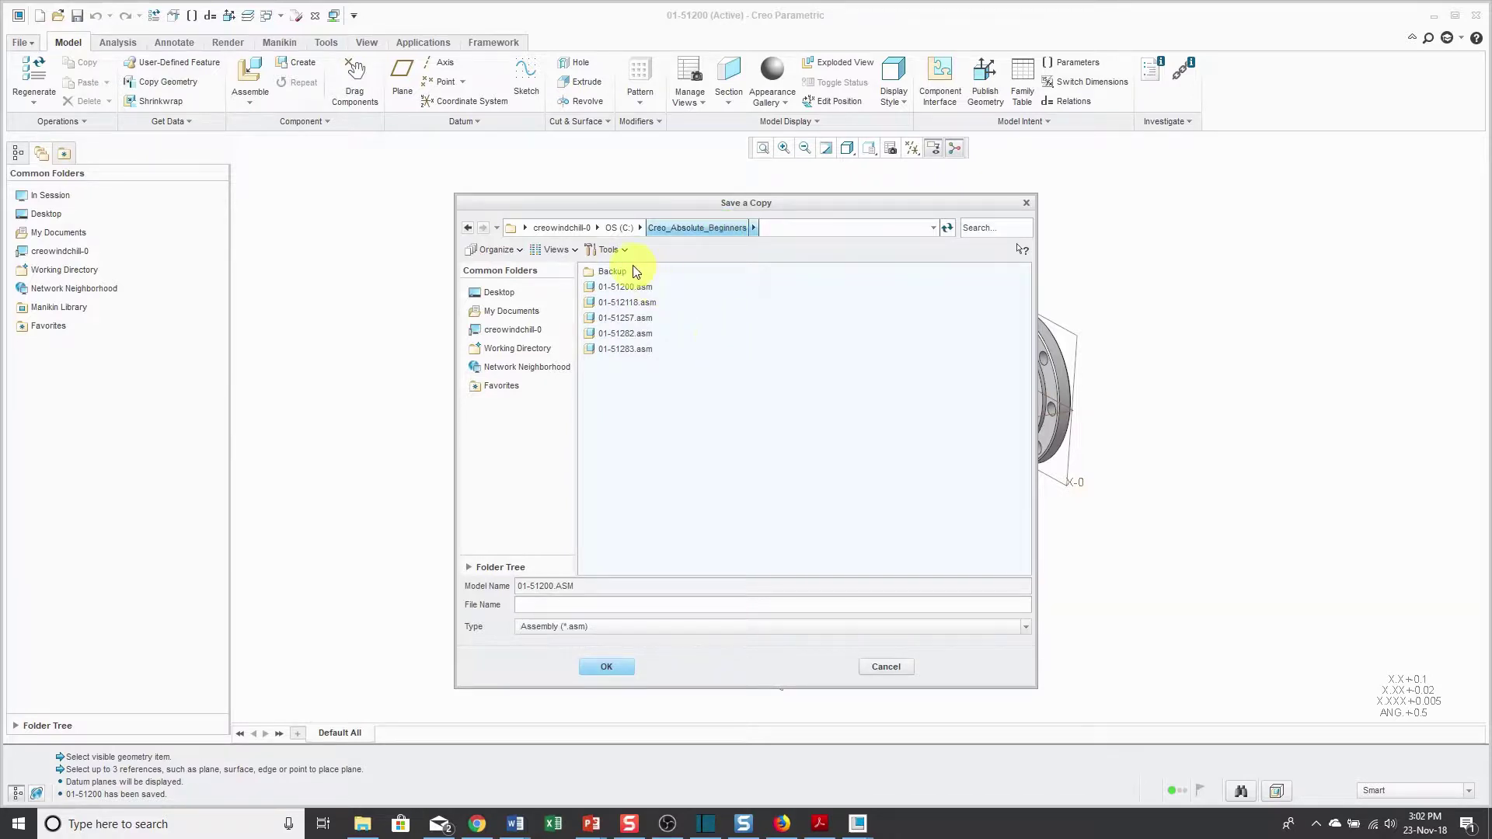
pyautogui.rightClick(704, 312)
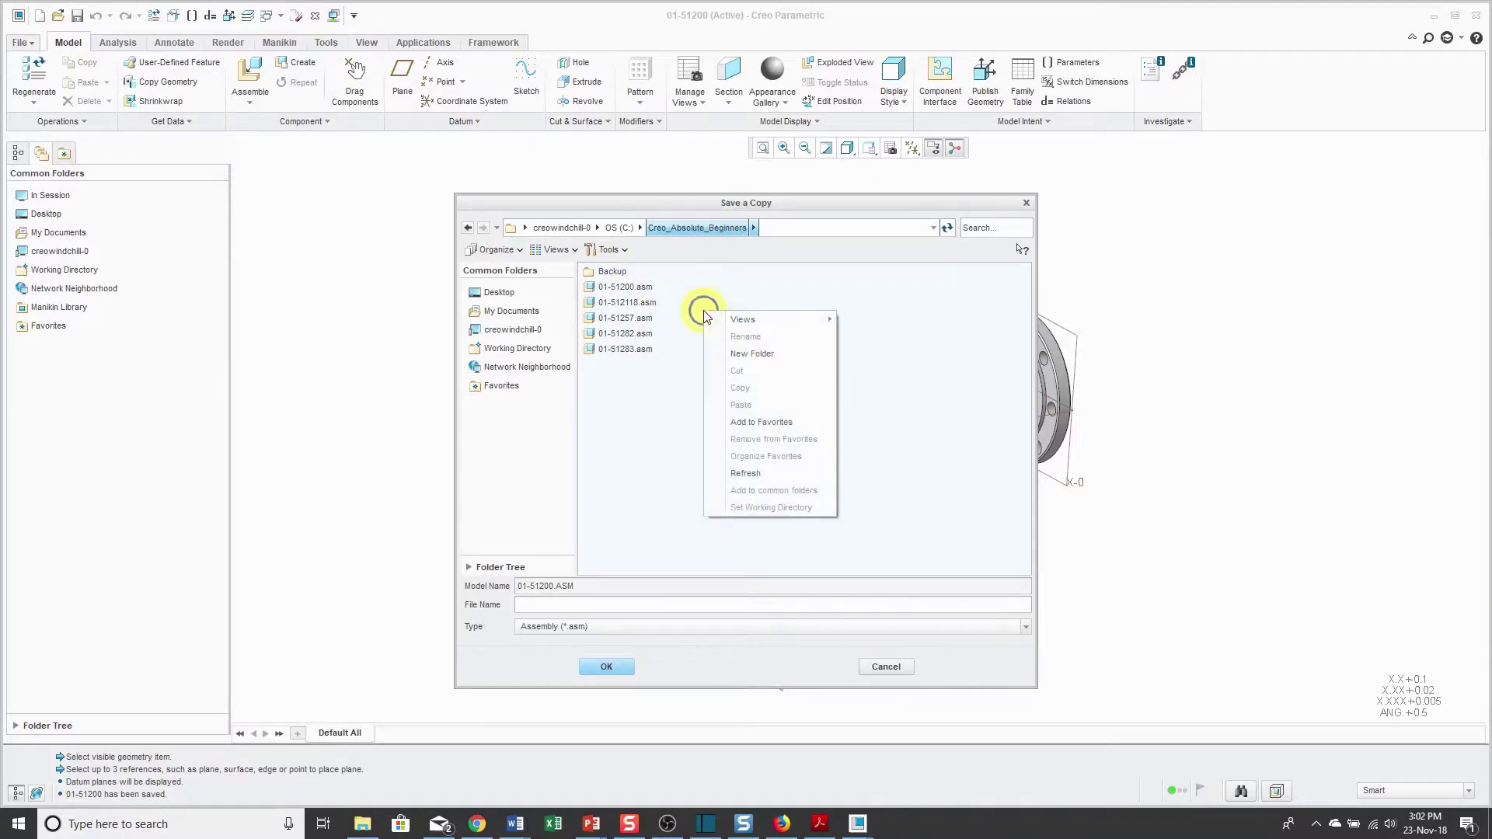
pyautogui.click(740, 354)
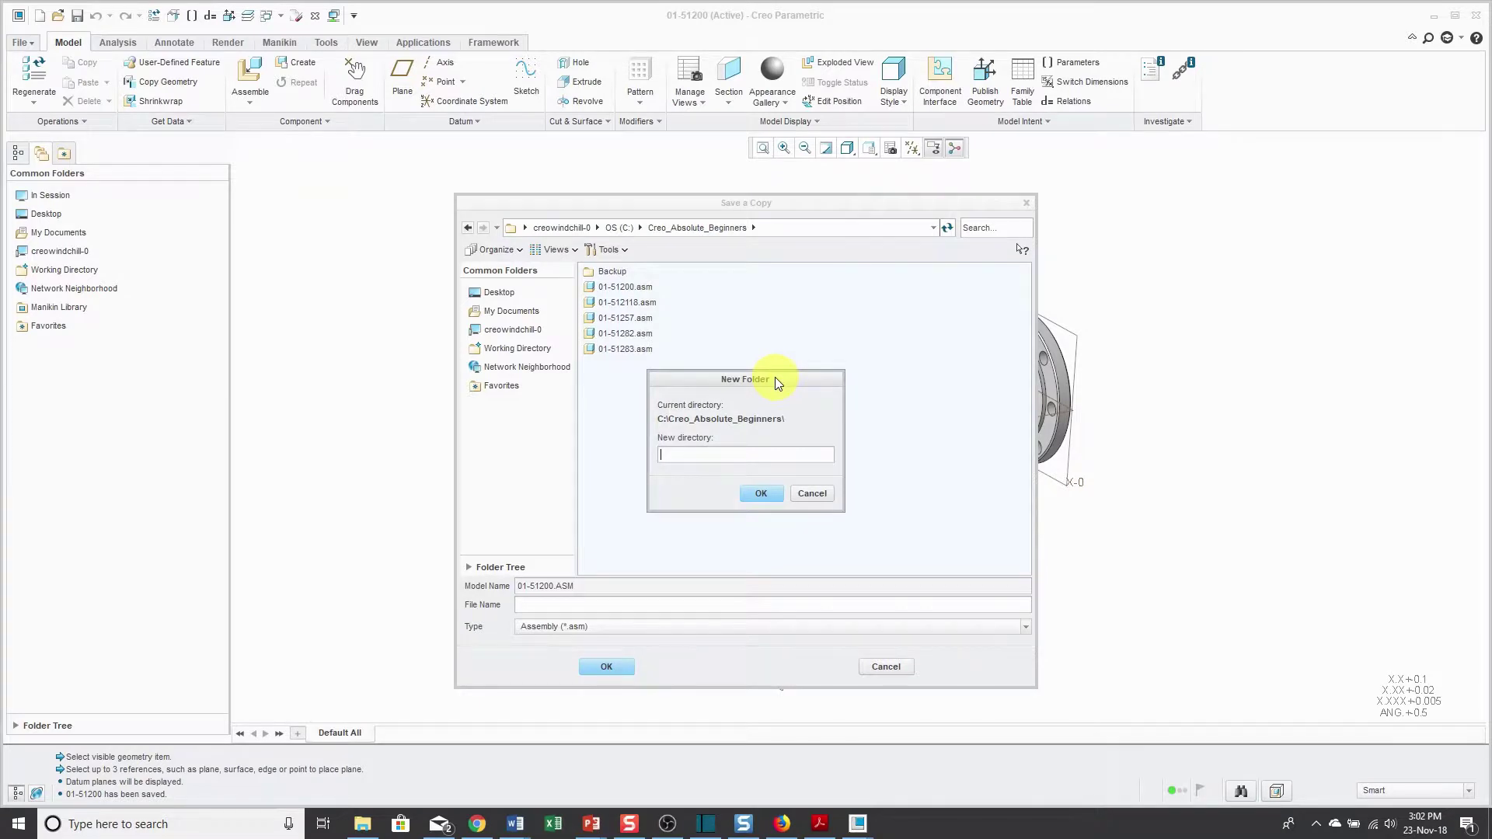
pyautogui.write('Copy')
pyautogui.press('Return')
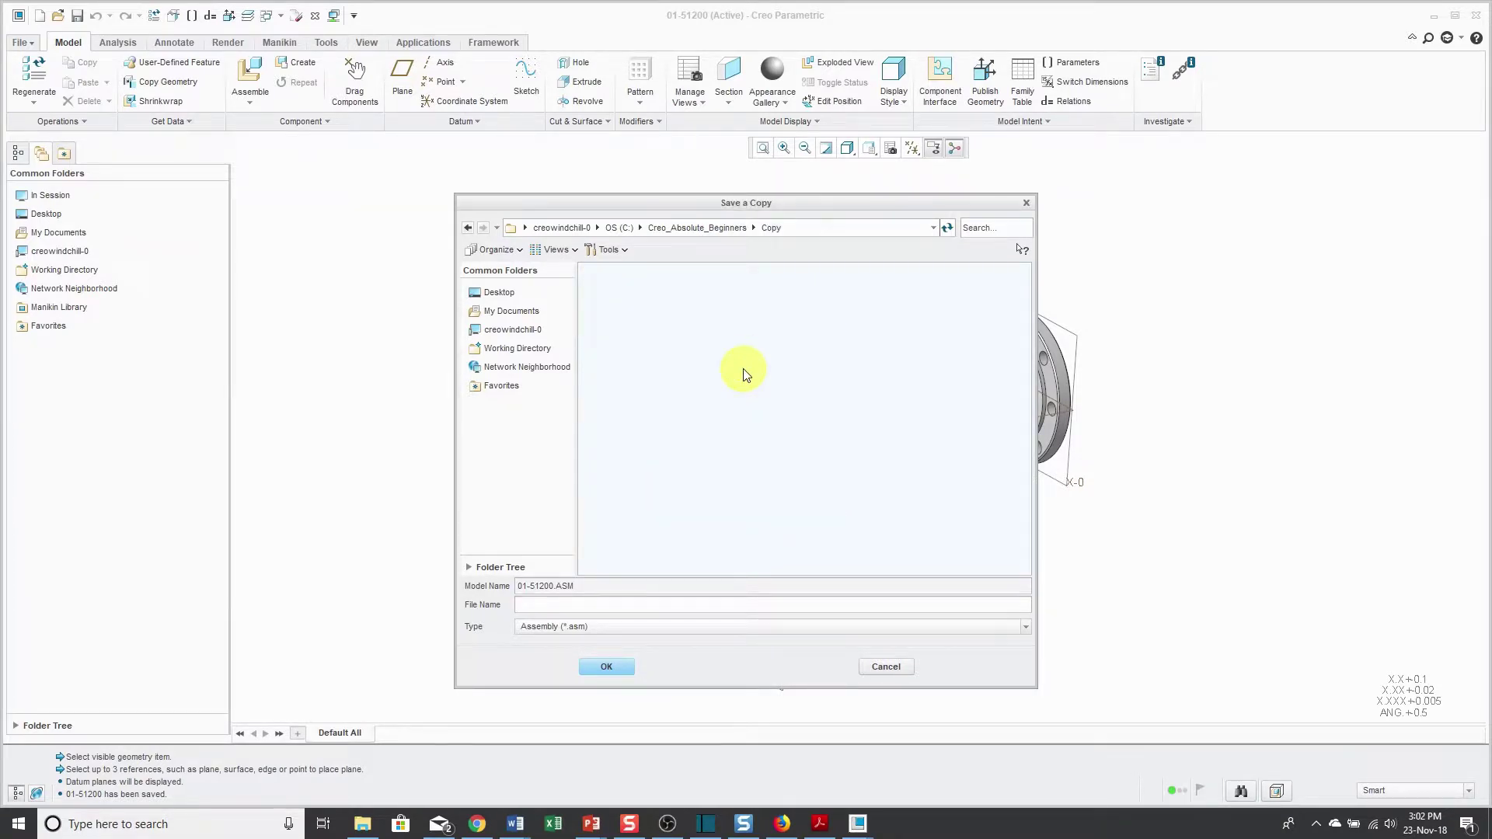
# Name the copied assembly SHAFT and confirm the save
pyautogui.click(605, 604)
pyautogui.write('shaft')
pyautogui.click(617, 669)
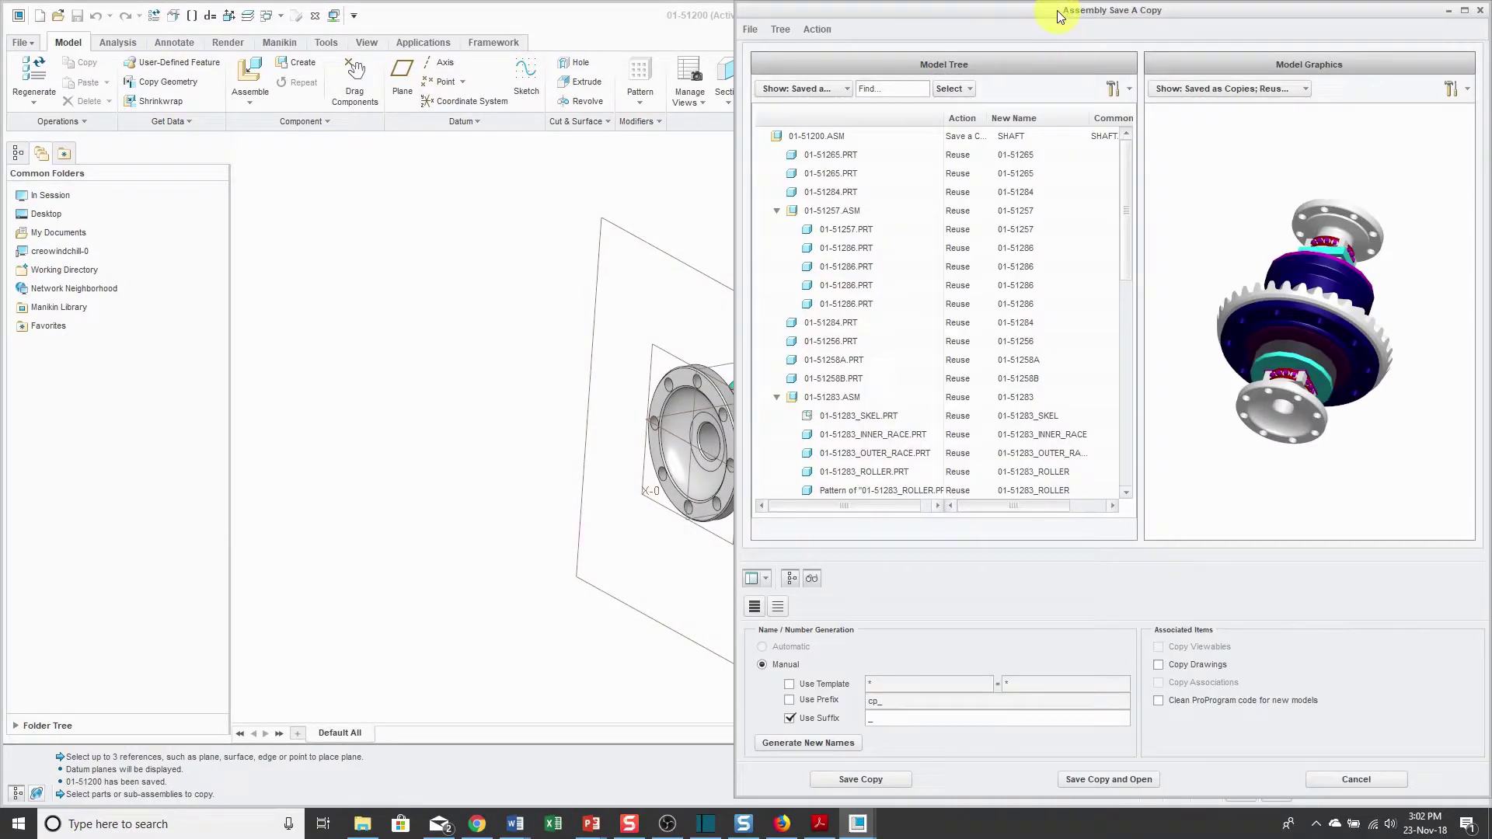
# Save 01-51265.PRT as a copy renamed SHAFT_MAIN and open the copied SHAFT assembly
pyautogui.moveTo(1057, 11); pyautogui.dragTo(724, 15)
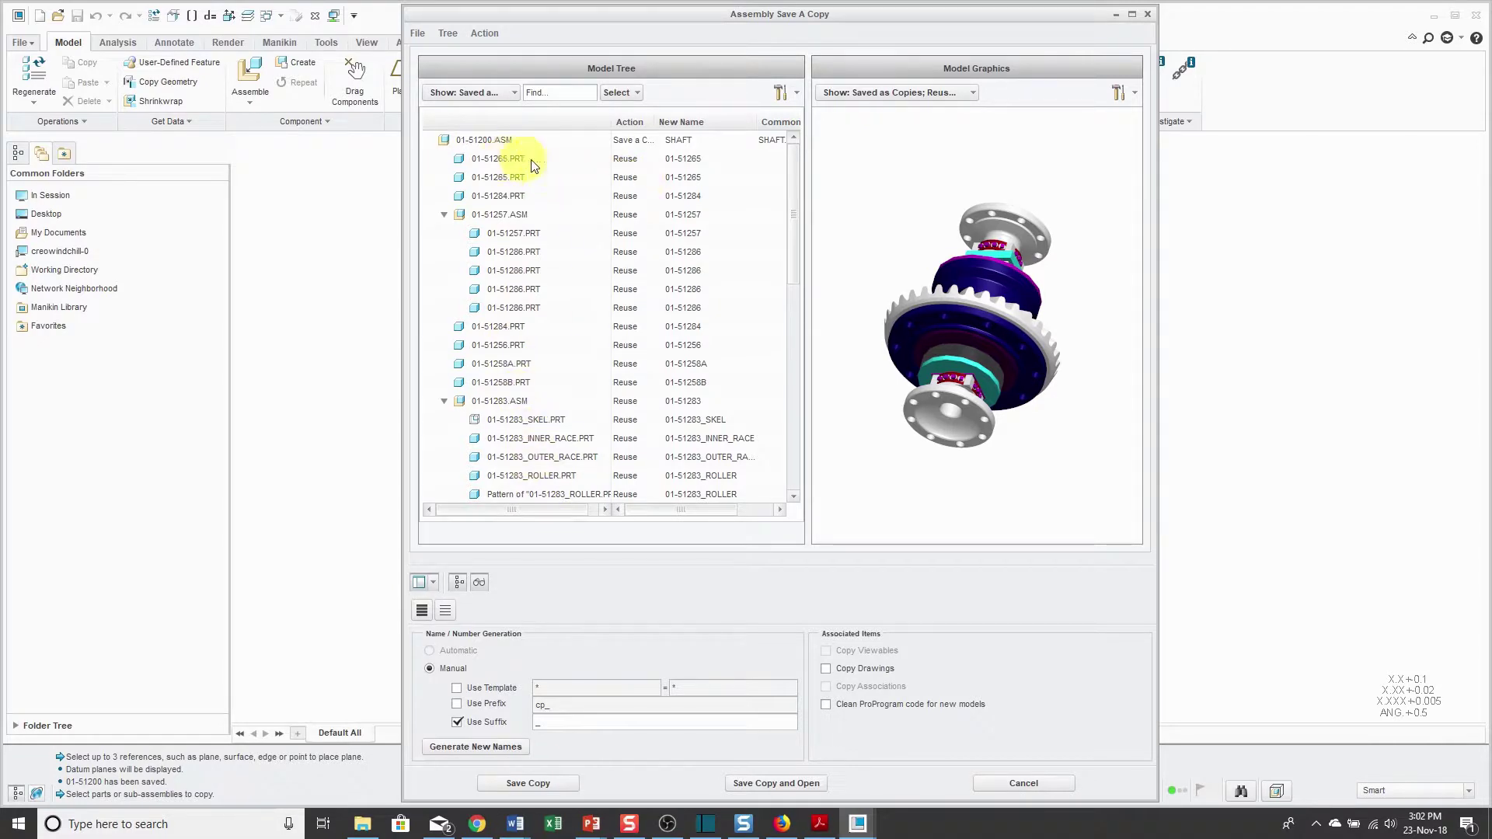
pyautogui.click(629, 159)
pyautogui.click(649, 158)
pyautogui.click(642, 177)
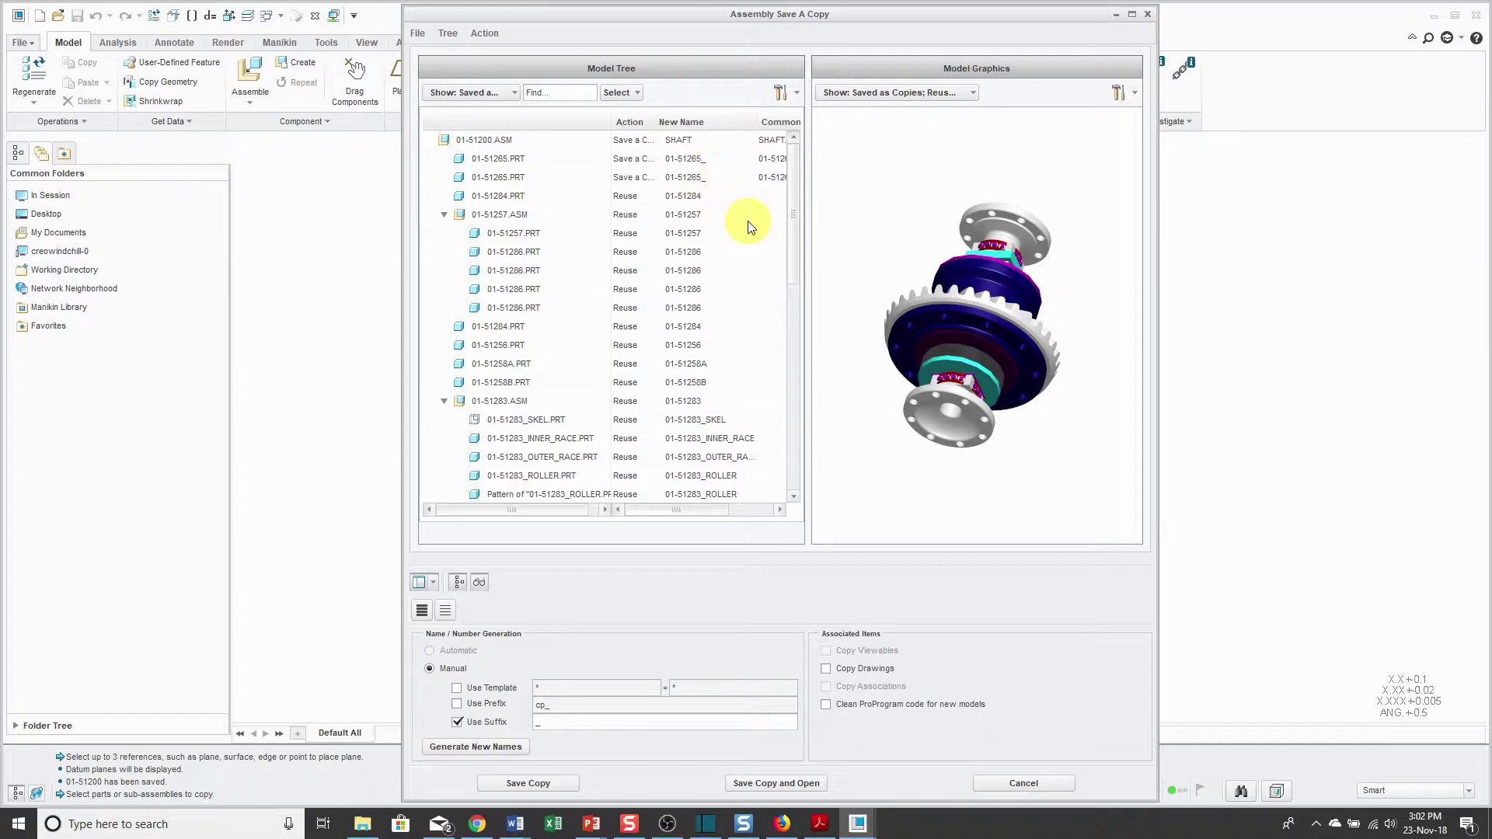
pyautogui.click(711, 161)
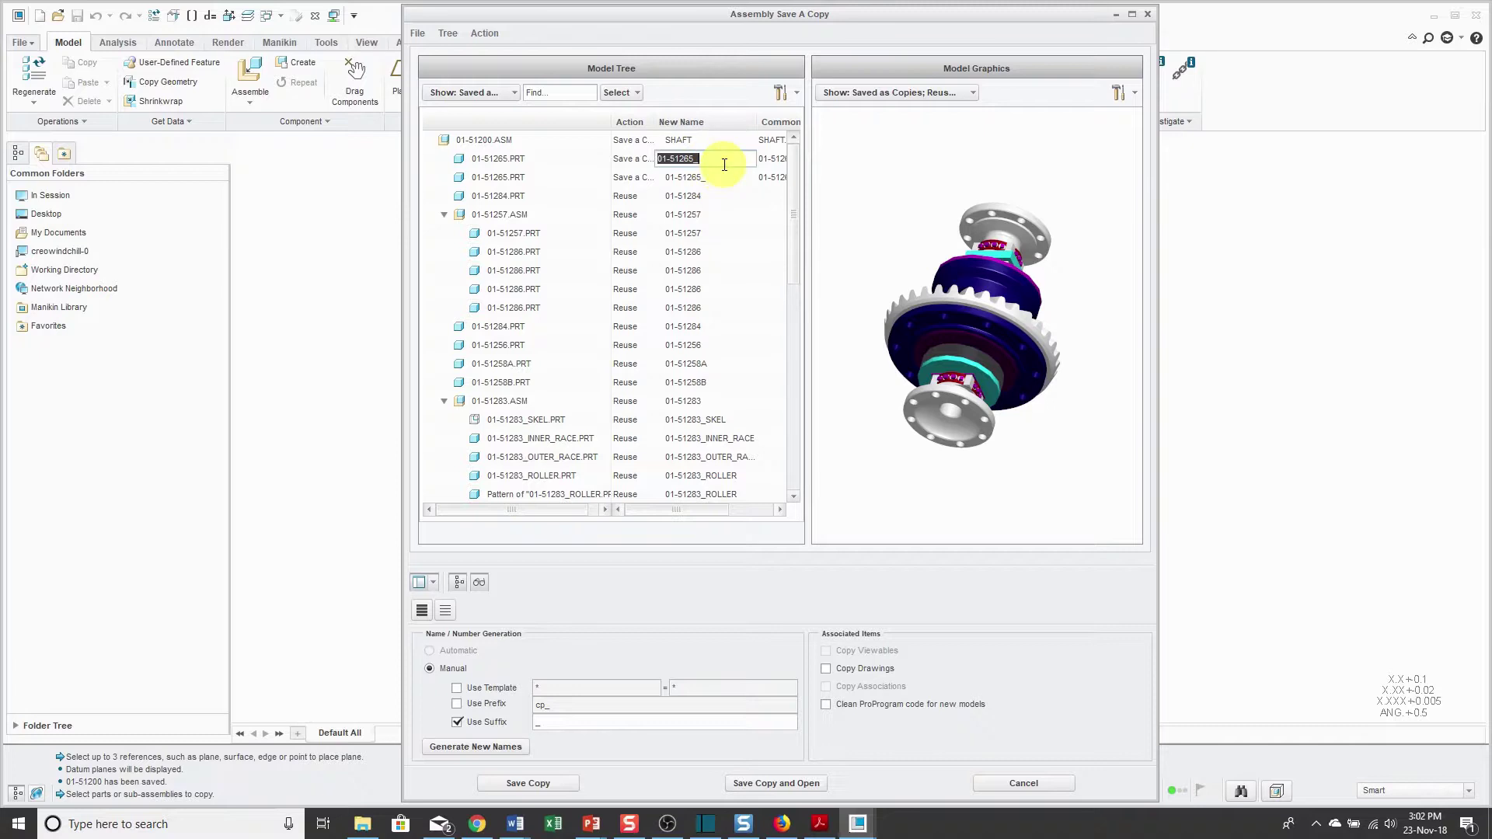
pyautogui.write('shaft_main')
pyautogui.press('Return')
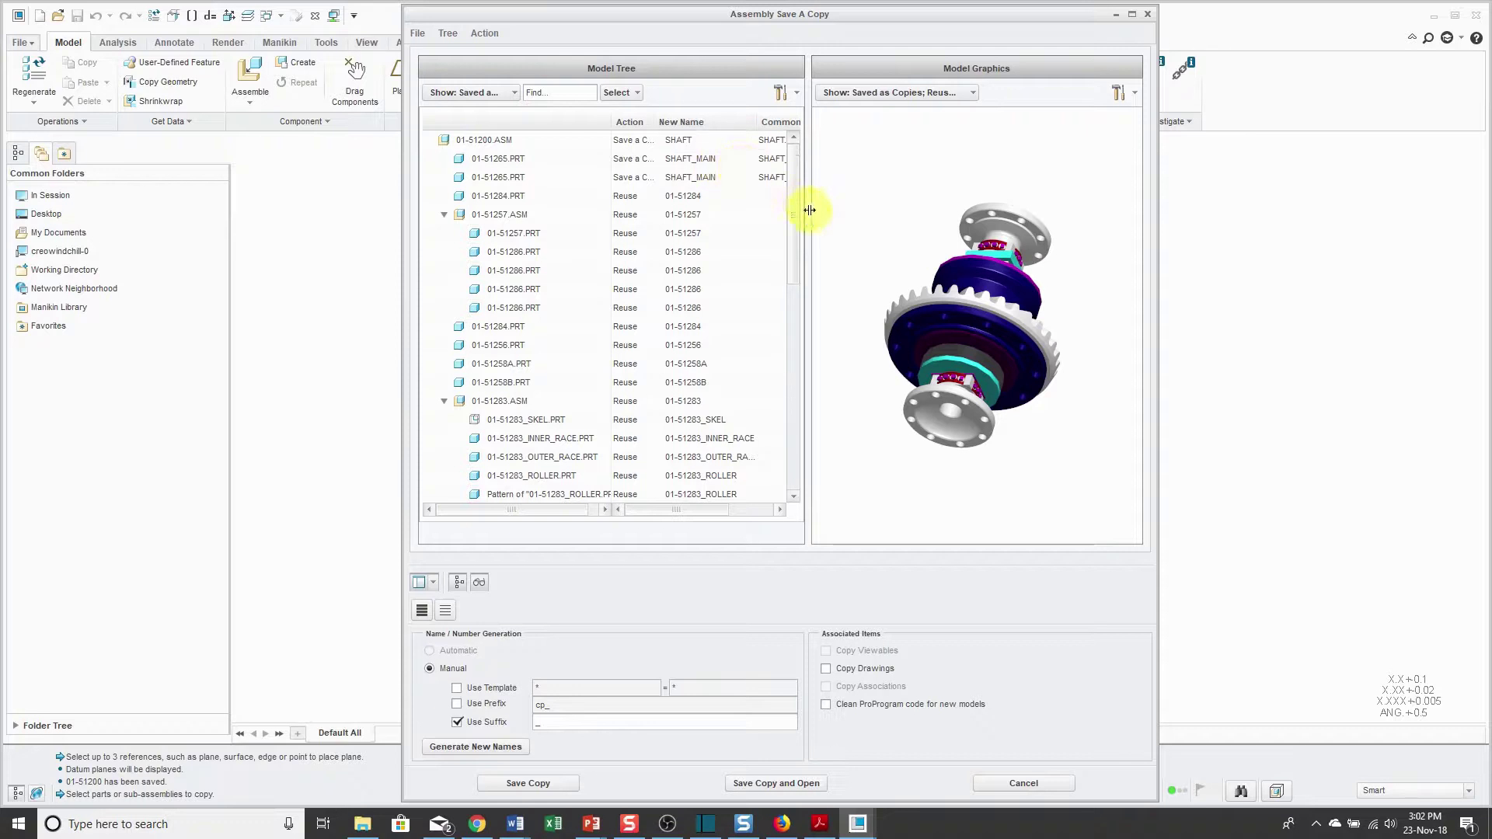
pyautogui.moveTo(808, 206); pyautogui.dragTo(880, 198)
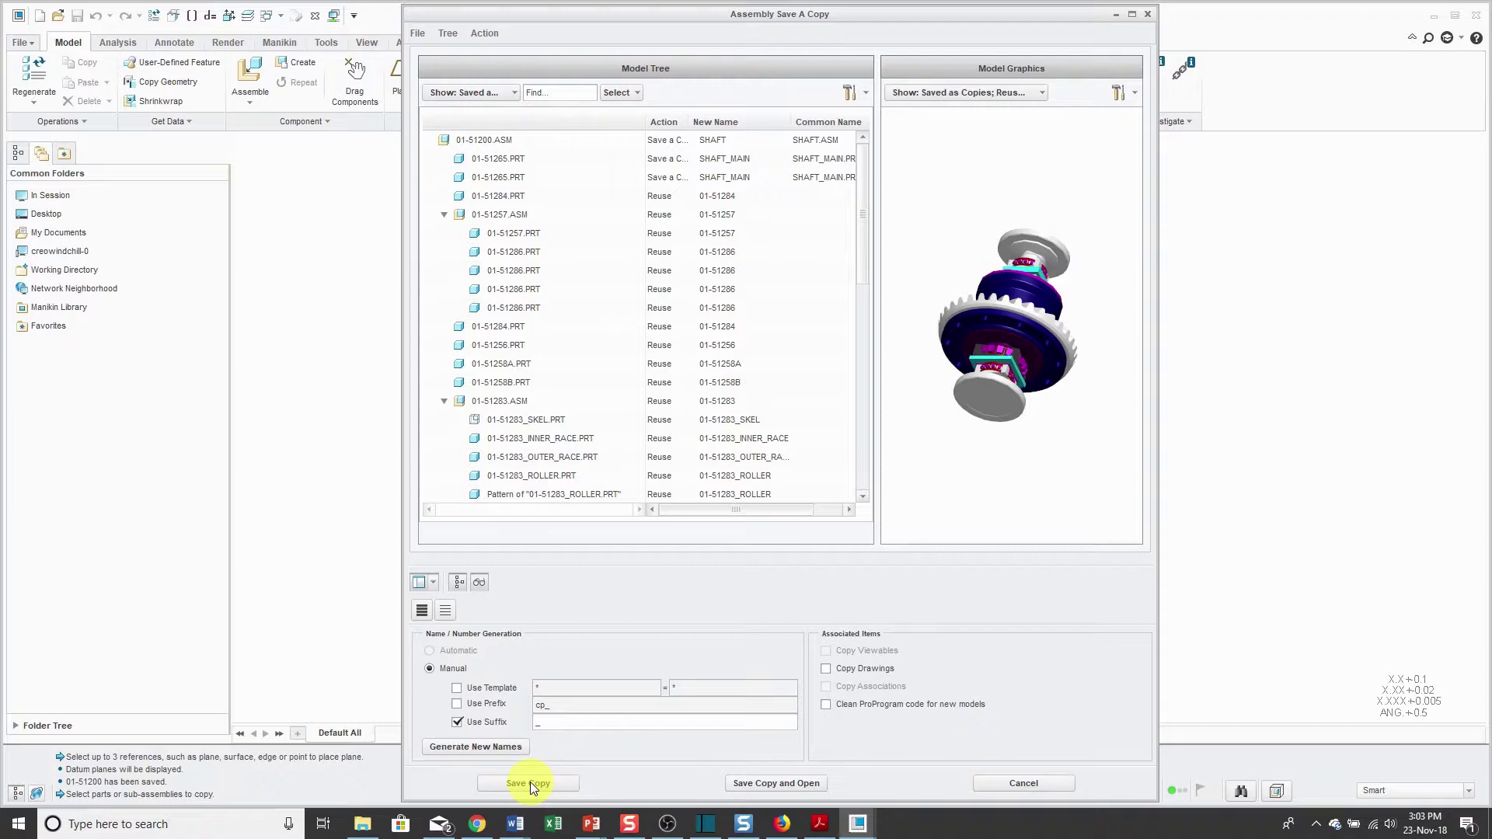
pyautogui.click(776, 783)
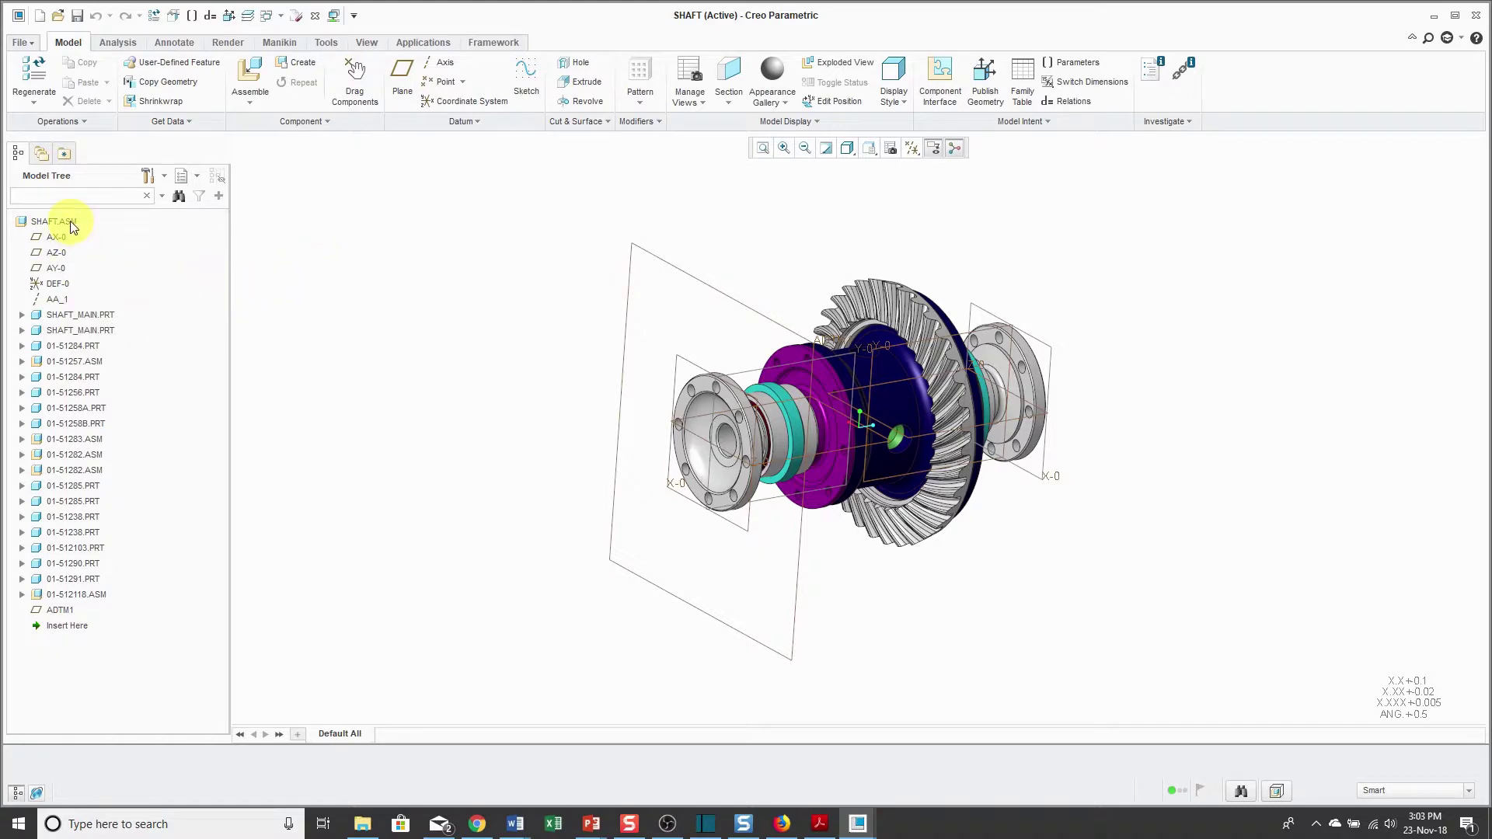
# Browse the working directory's Copy folder to confirm shaft.asm and shaft_main.prt, then close the browser
pyautogui.click(41, 154)
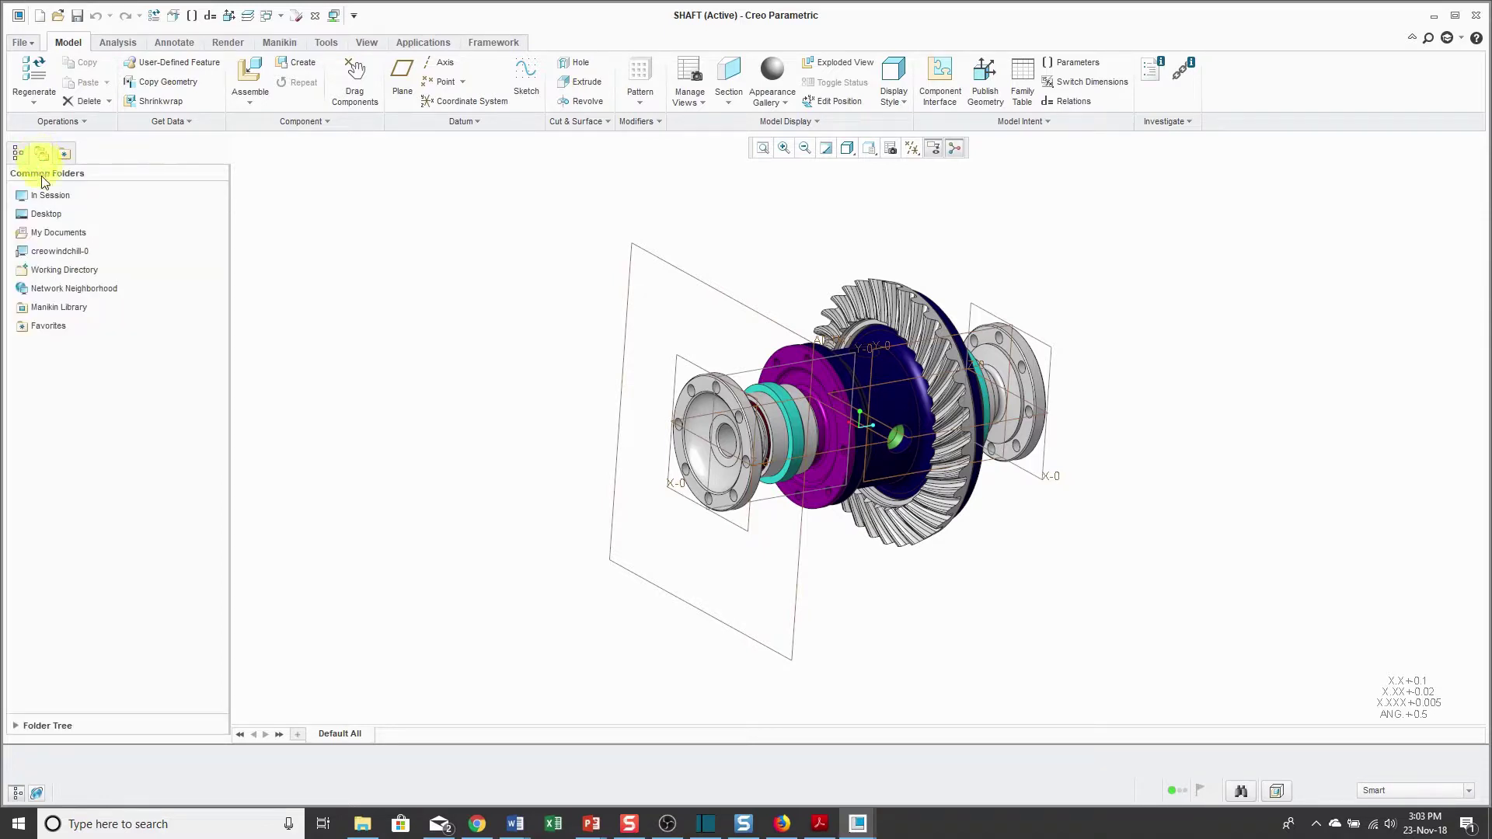
pyautogui.click(67, 276)
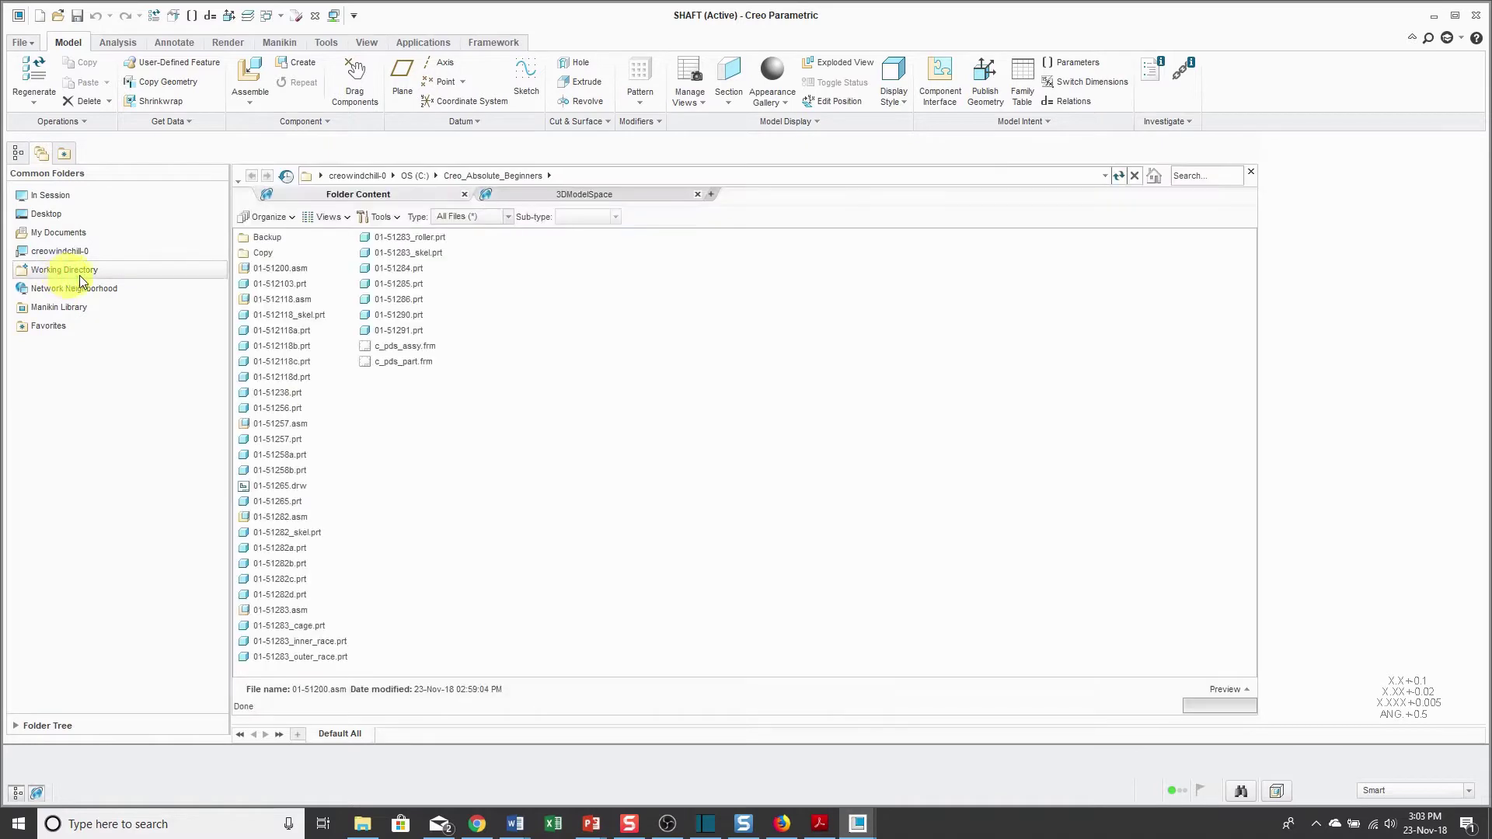
pyautogui.doubleClick(263, 253)
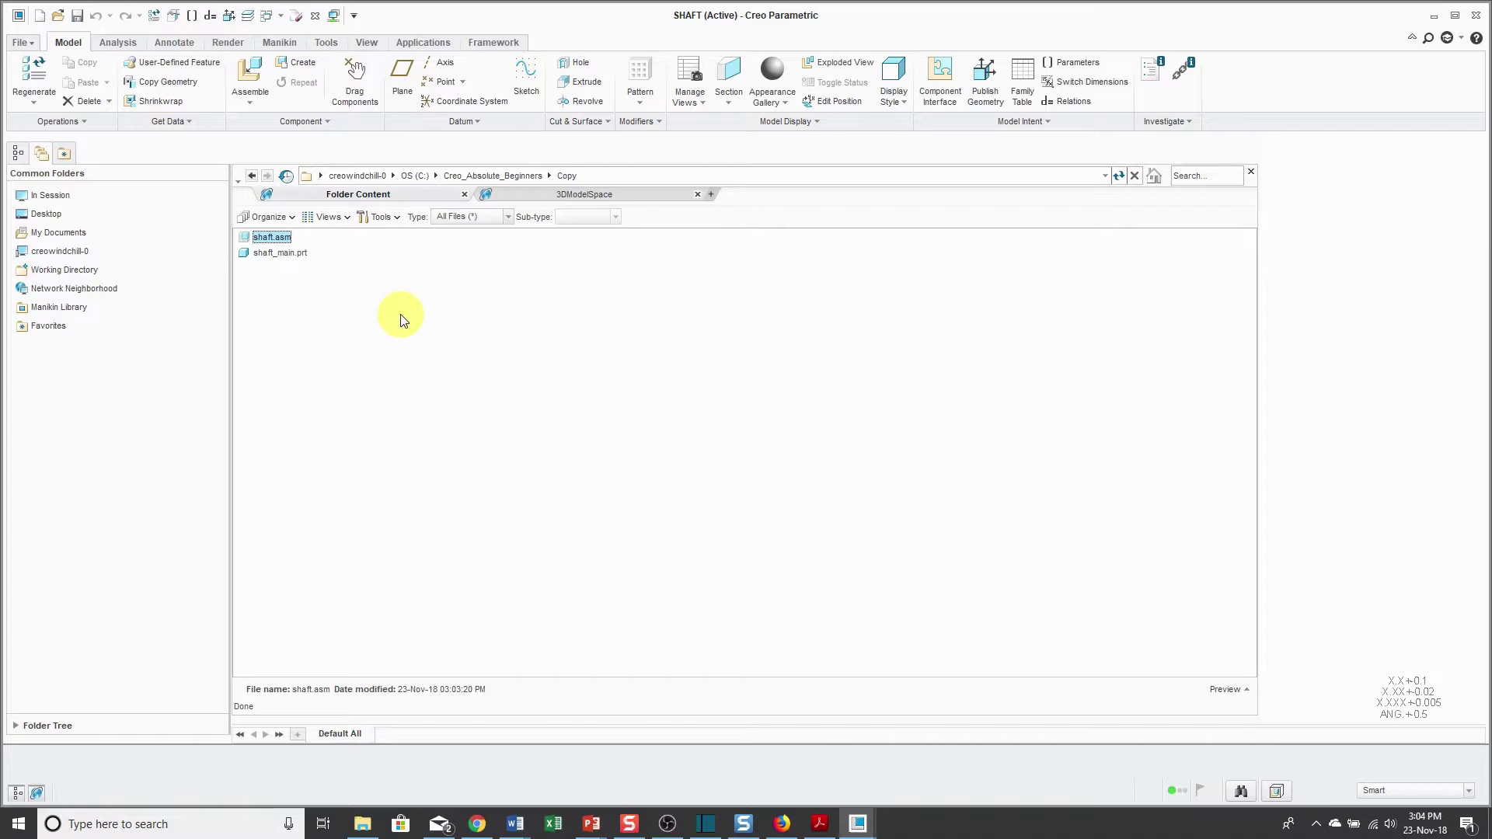
pyautogui.click(1251, 173)
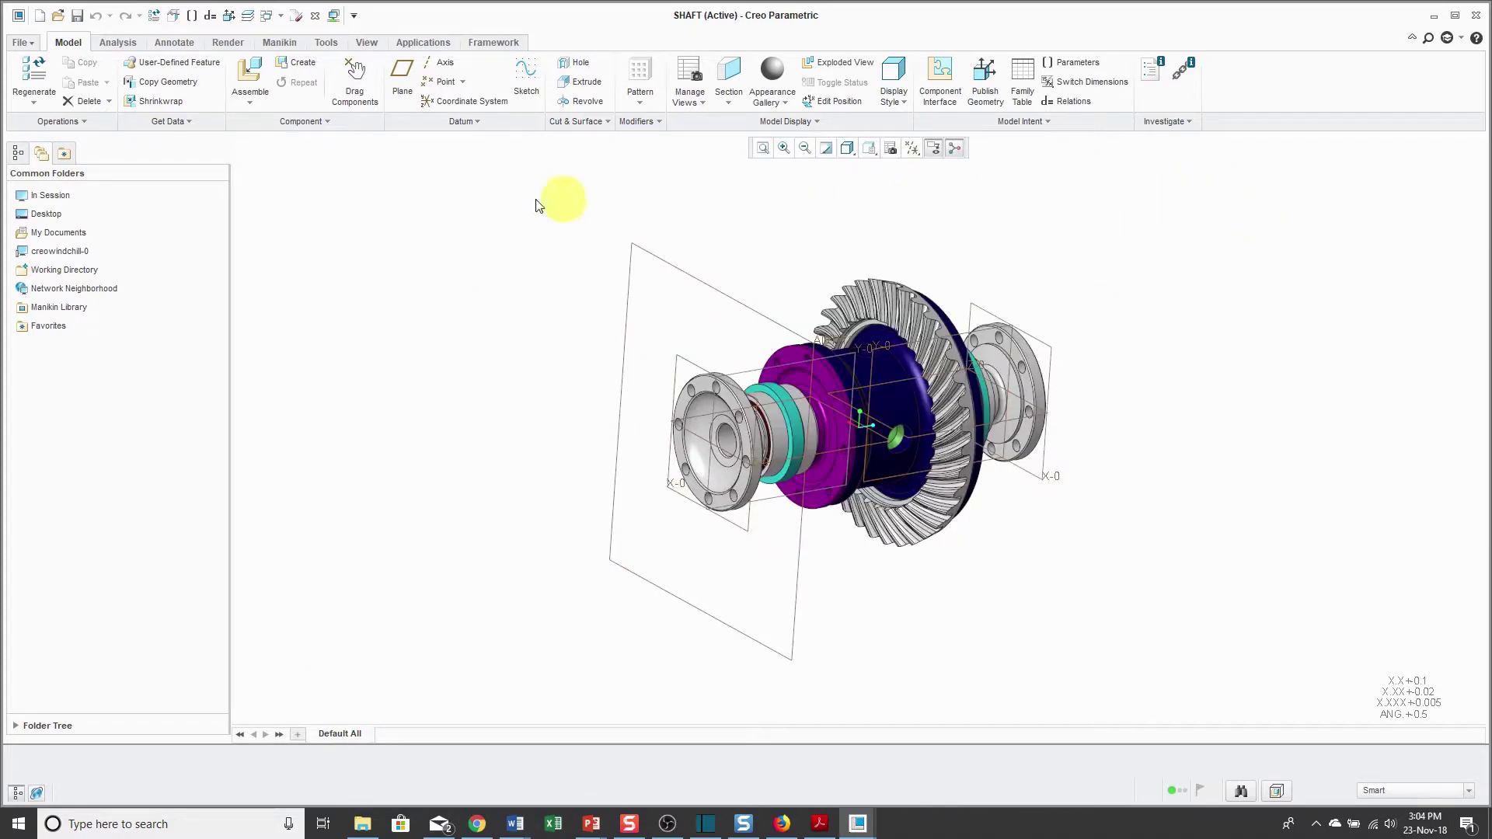
# Close the SHAFT, 01-51256 and 01-51200 windows one after another
pyautogui.click(18, 153)
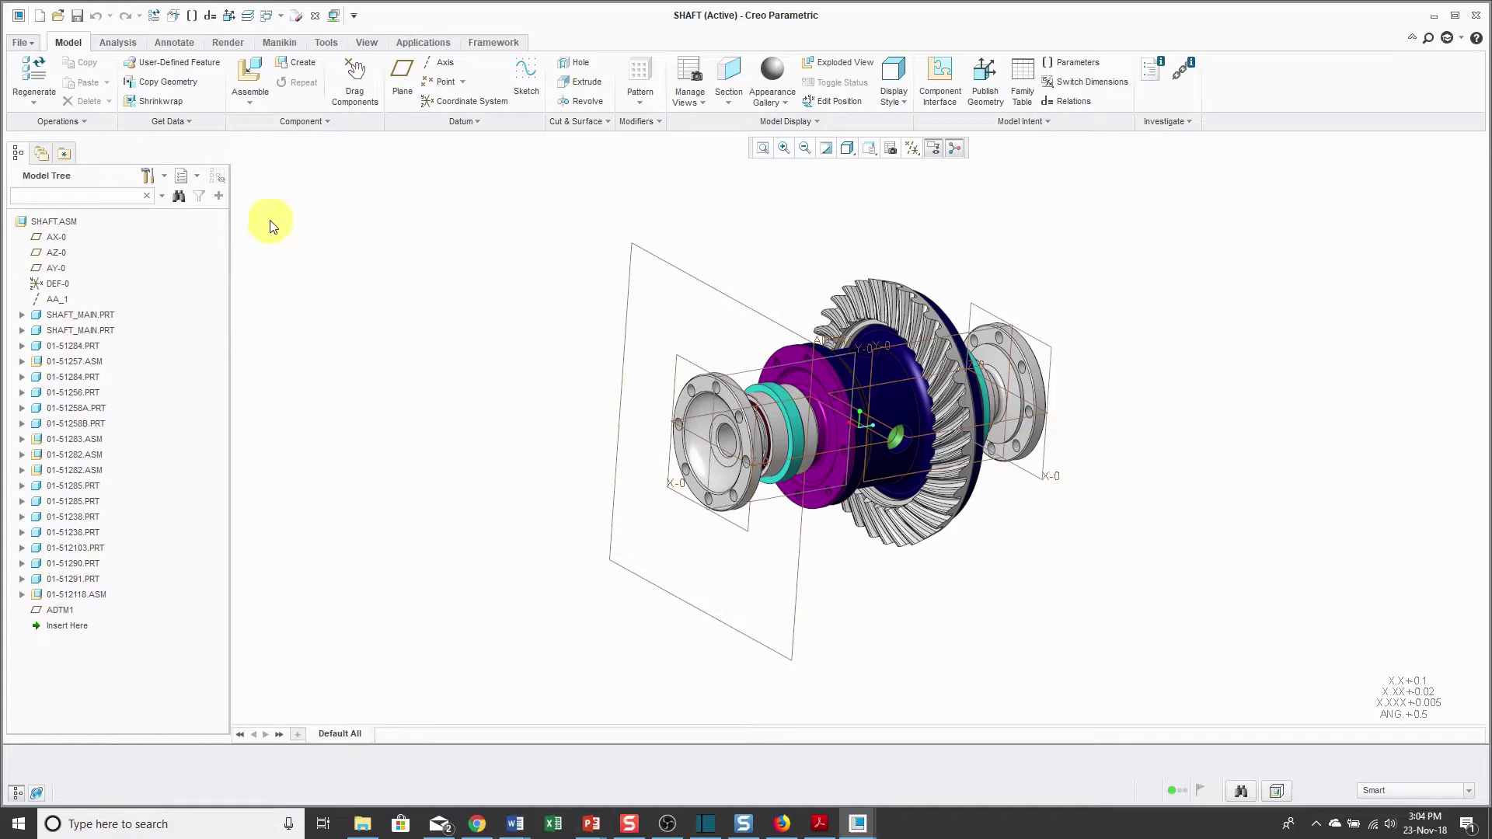
pyautogui.click(315, 19)
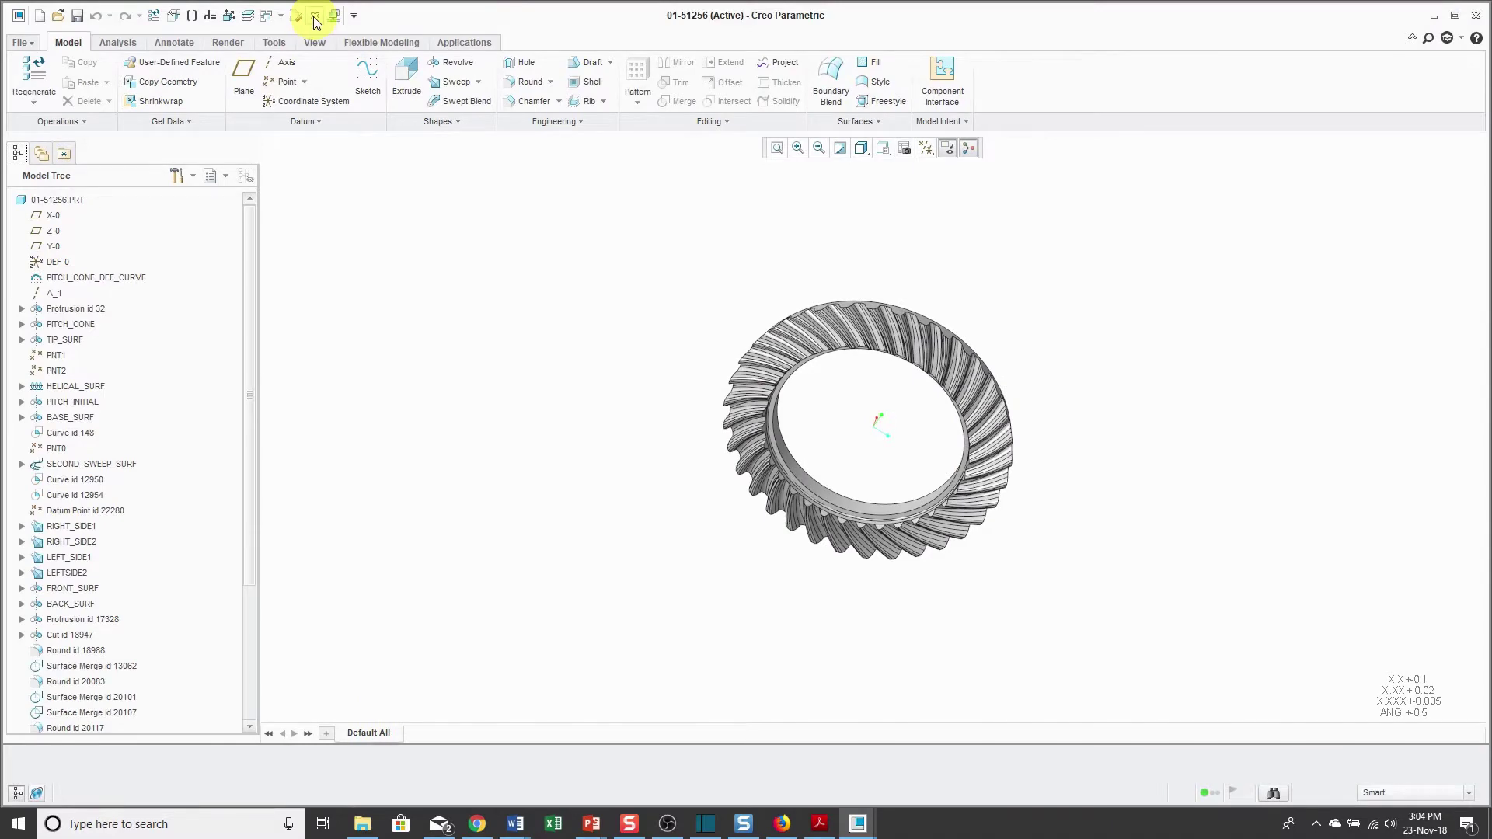
pyautogui.click(315, 19)
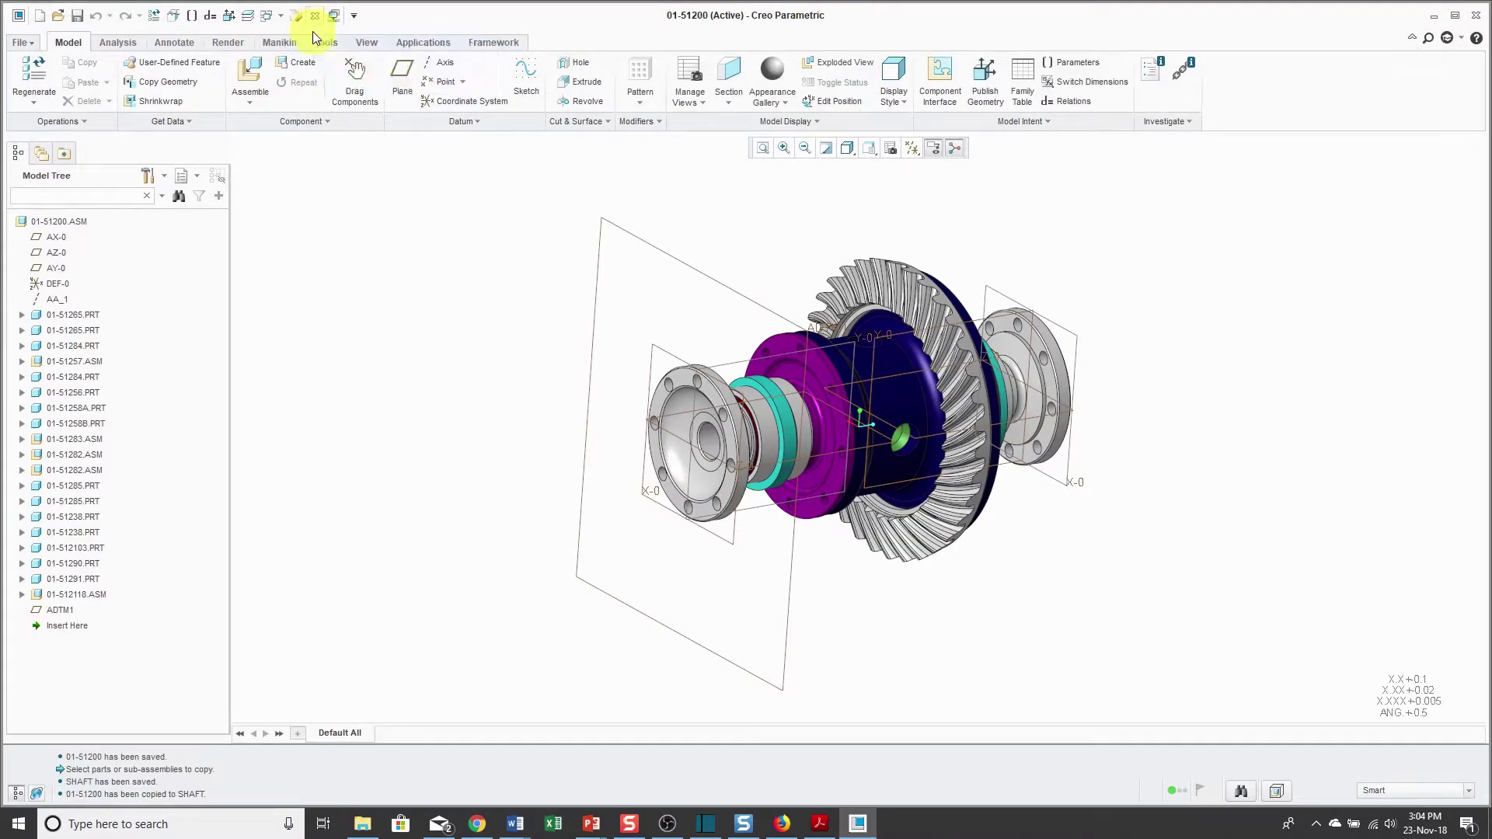
pyautogui.click(315, 18)
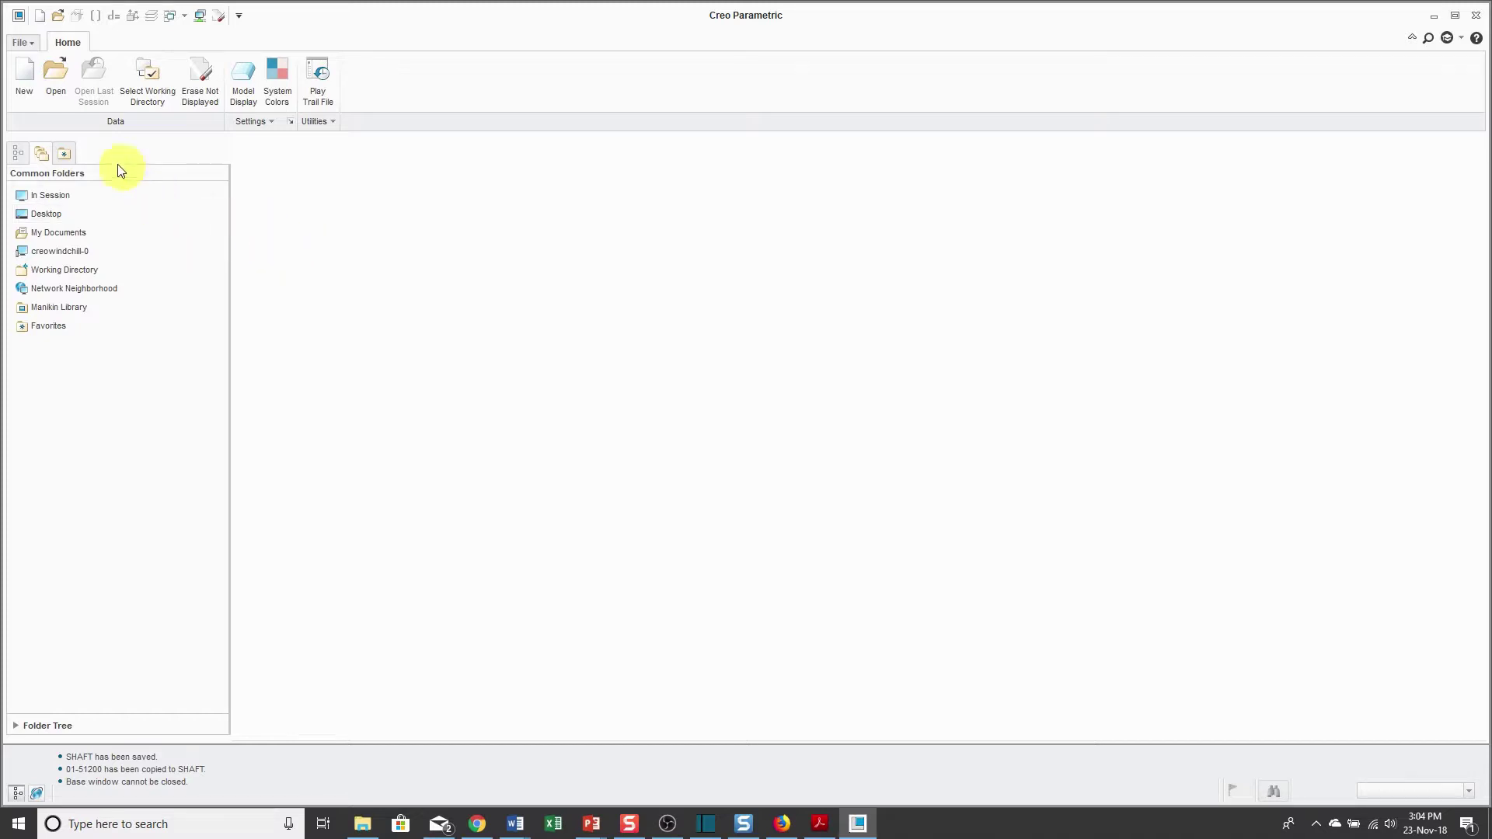
# Open shaft.asm from the In Session file list and orbit the differential assembly
pyautogui.click(54, 91)
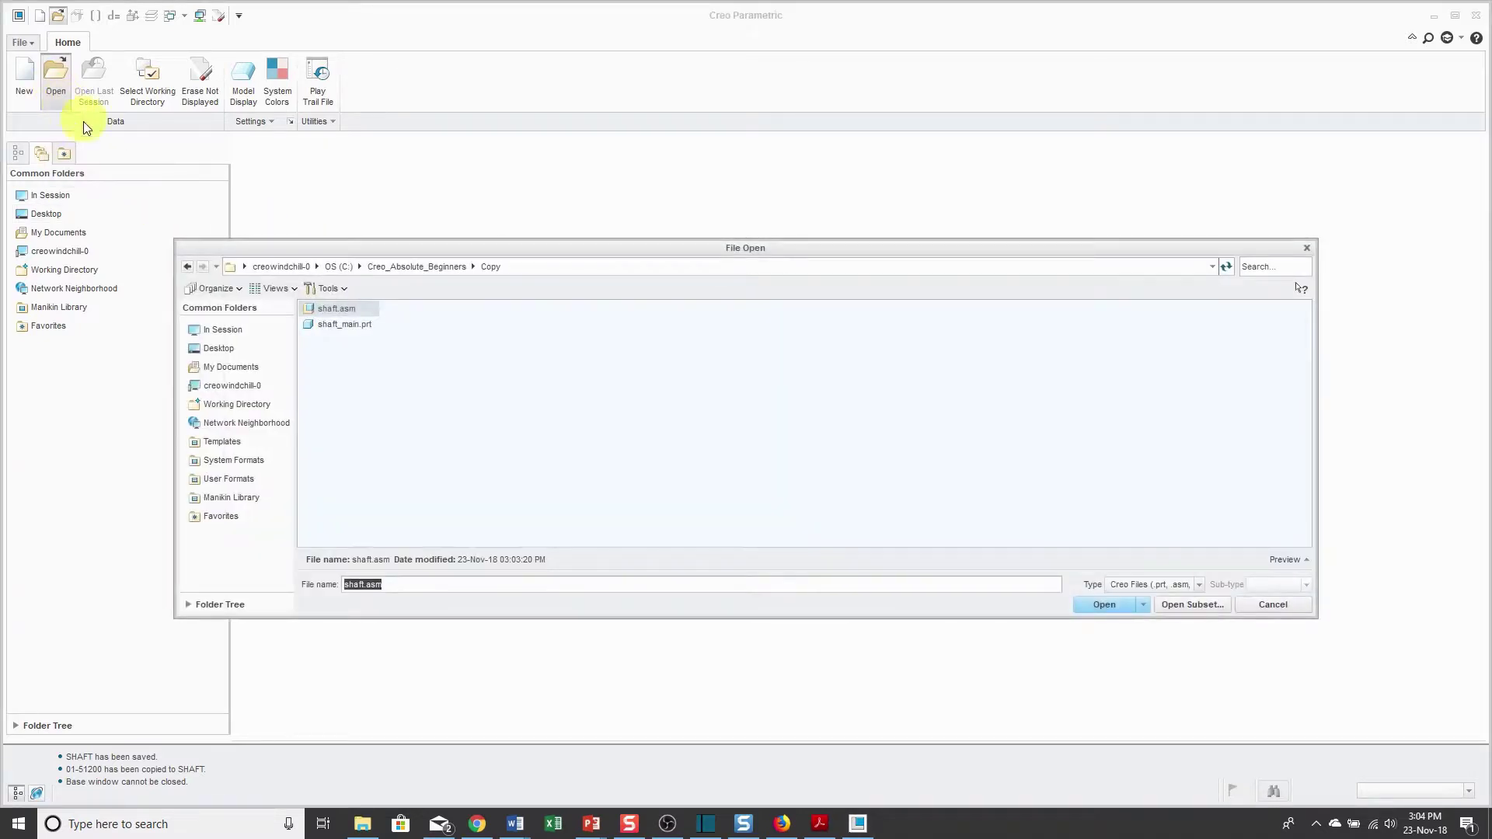
pyautogui.click(230, 331)
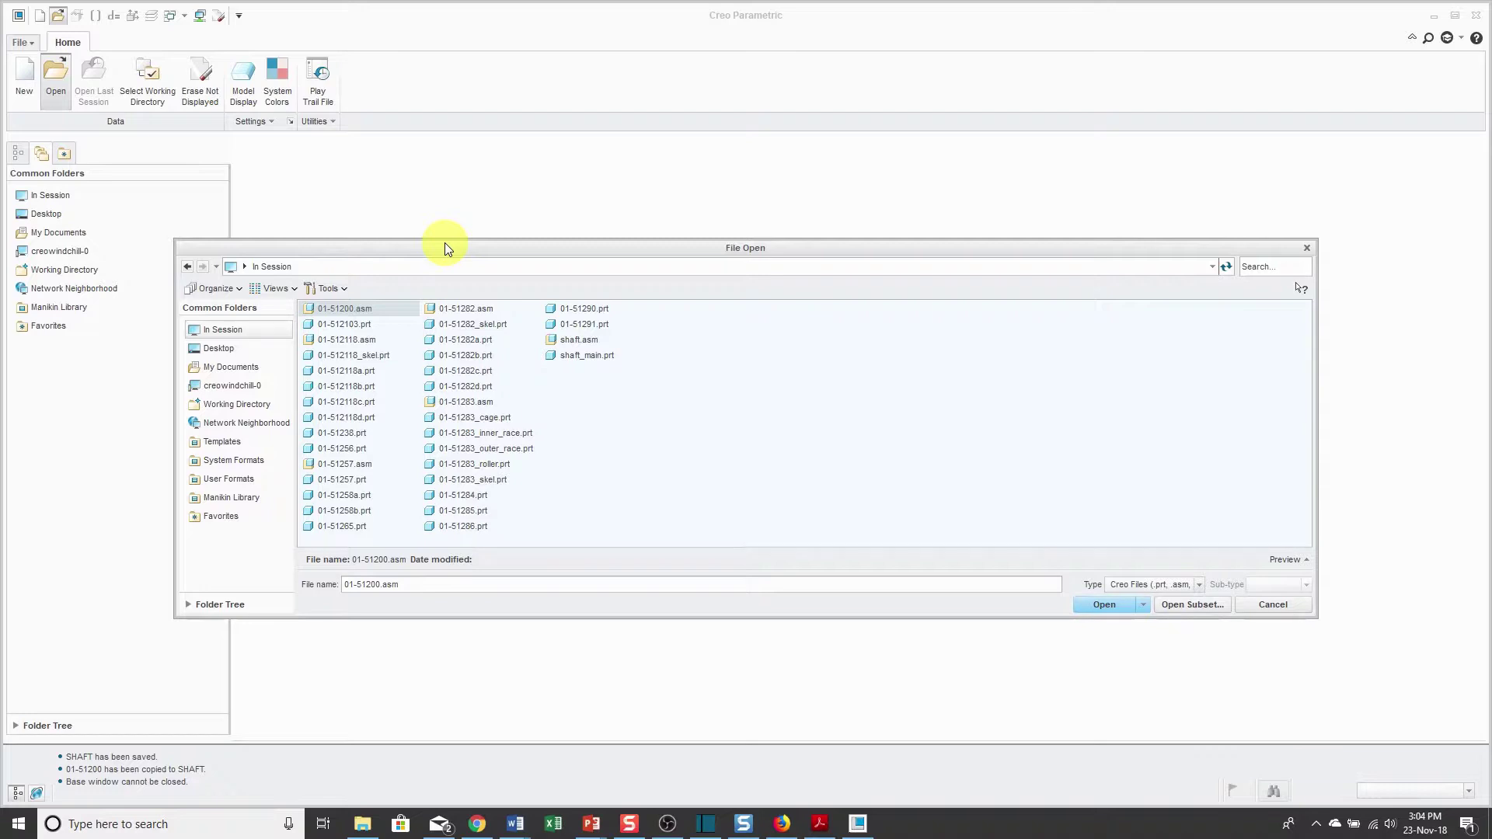
pyautogui.click(582, 340)
pyautogui.doubleClick(583, 343)
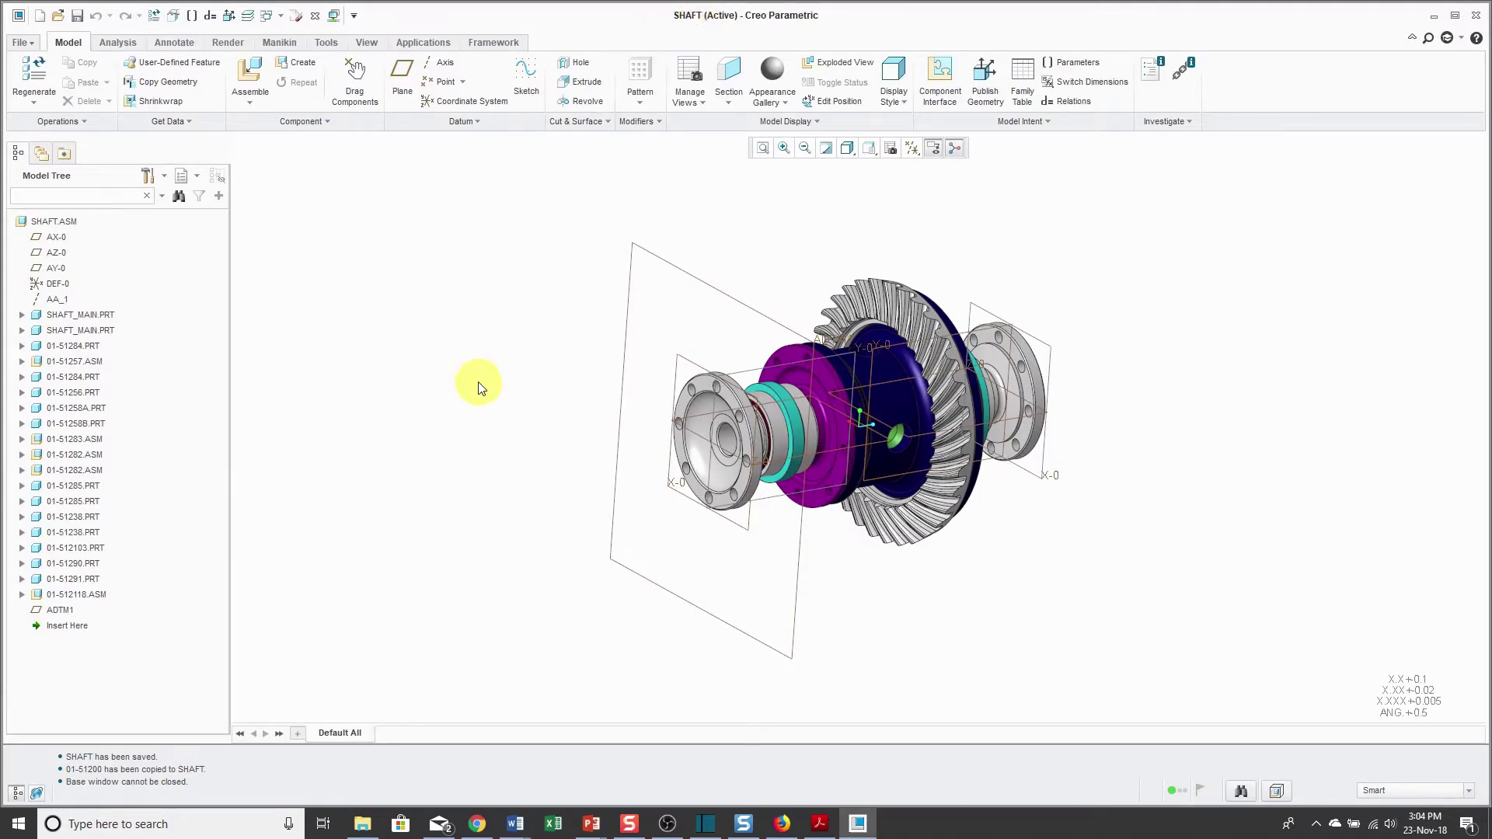
pyautogui.moveTo(767, 368)
pyautogui.mouseDown(button='middle')
pyautogui.moveTo(709, 327)
pyautogui.moveTo(764, 357)
pyautogui.mouseUp(button='middle')
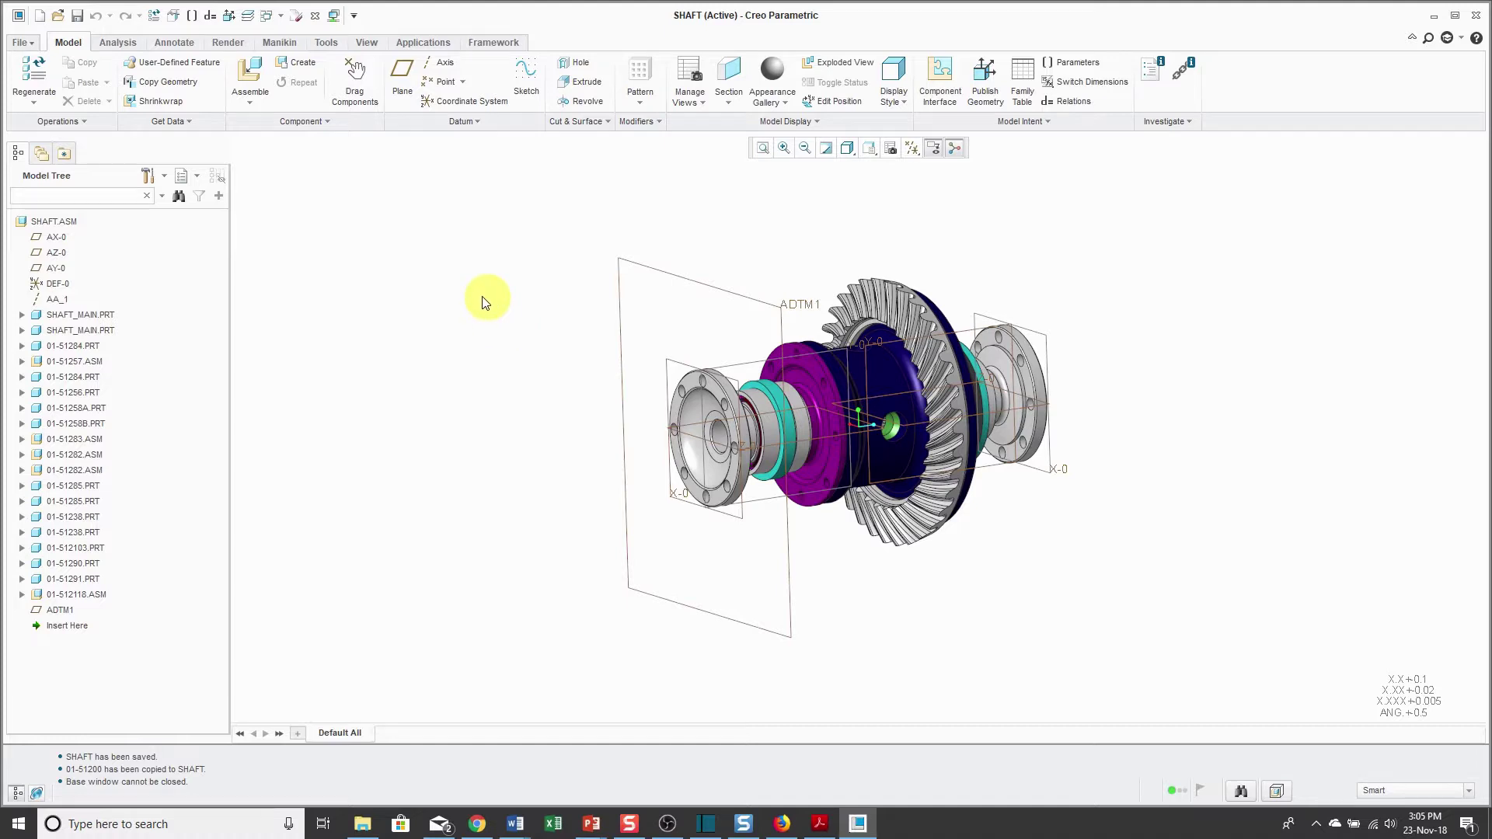
# Close SHAFT and erase all undisplayed objects so the In Session list is empty
pyautogui.click(315, 17)
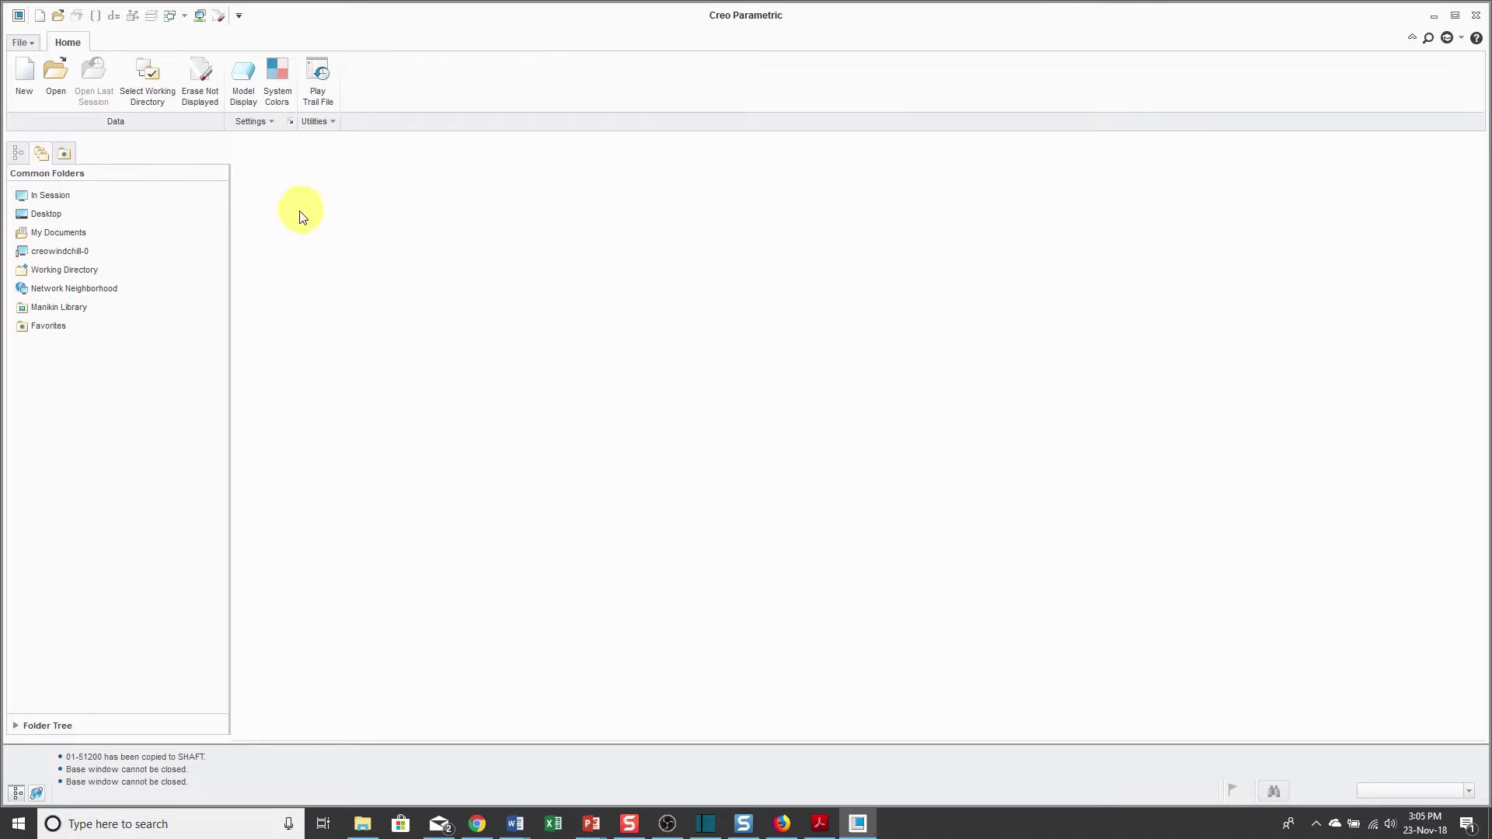
pyautogui.click(50, 195)
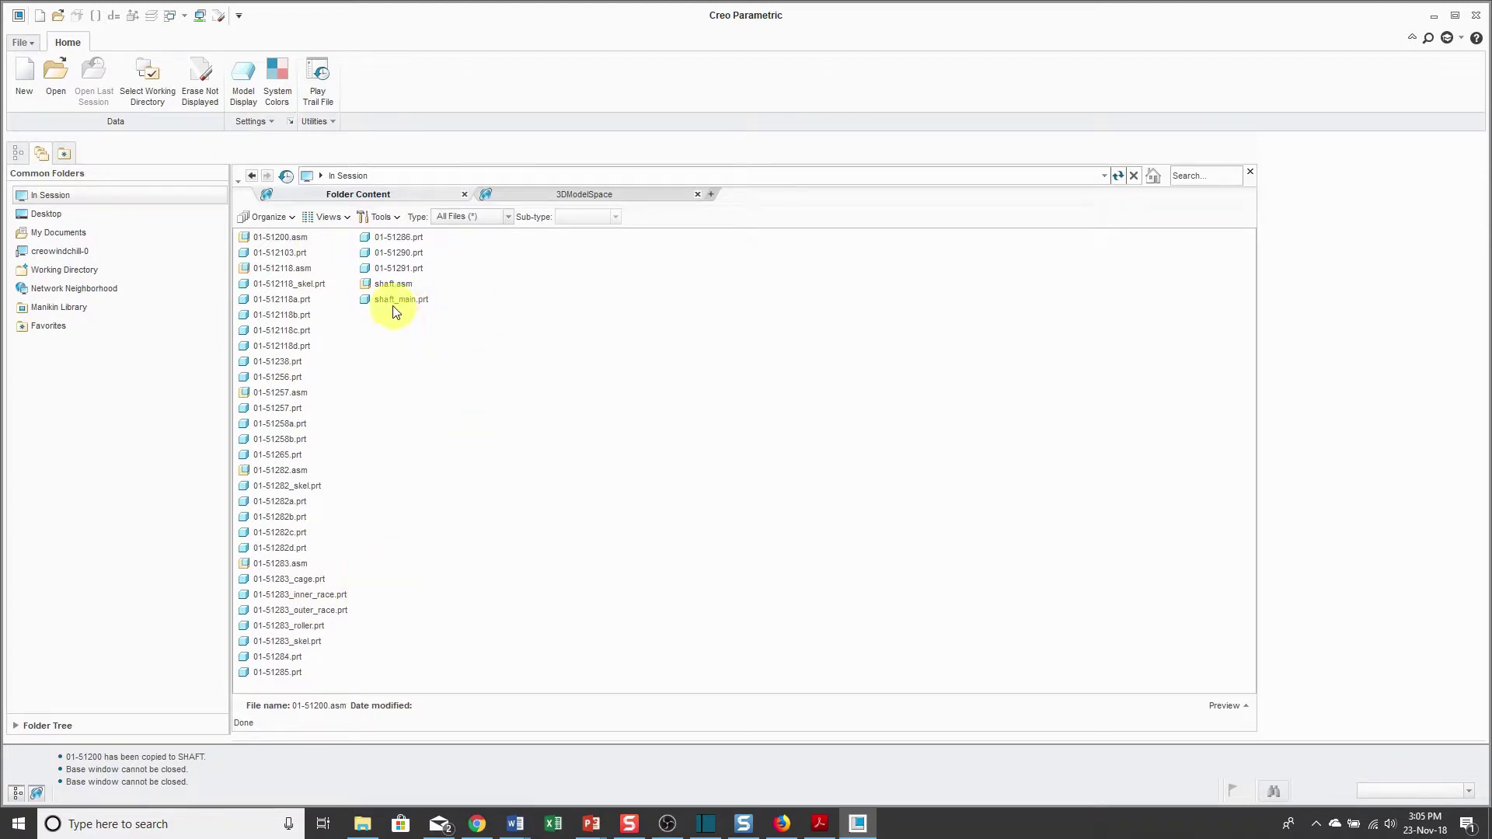
pyautogui.click(202, 87)
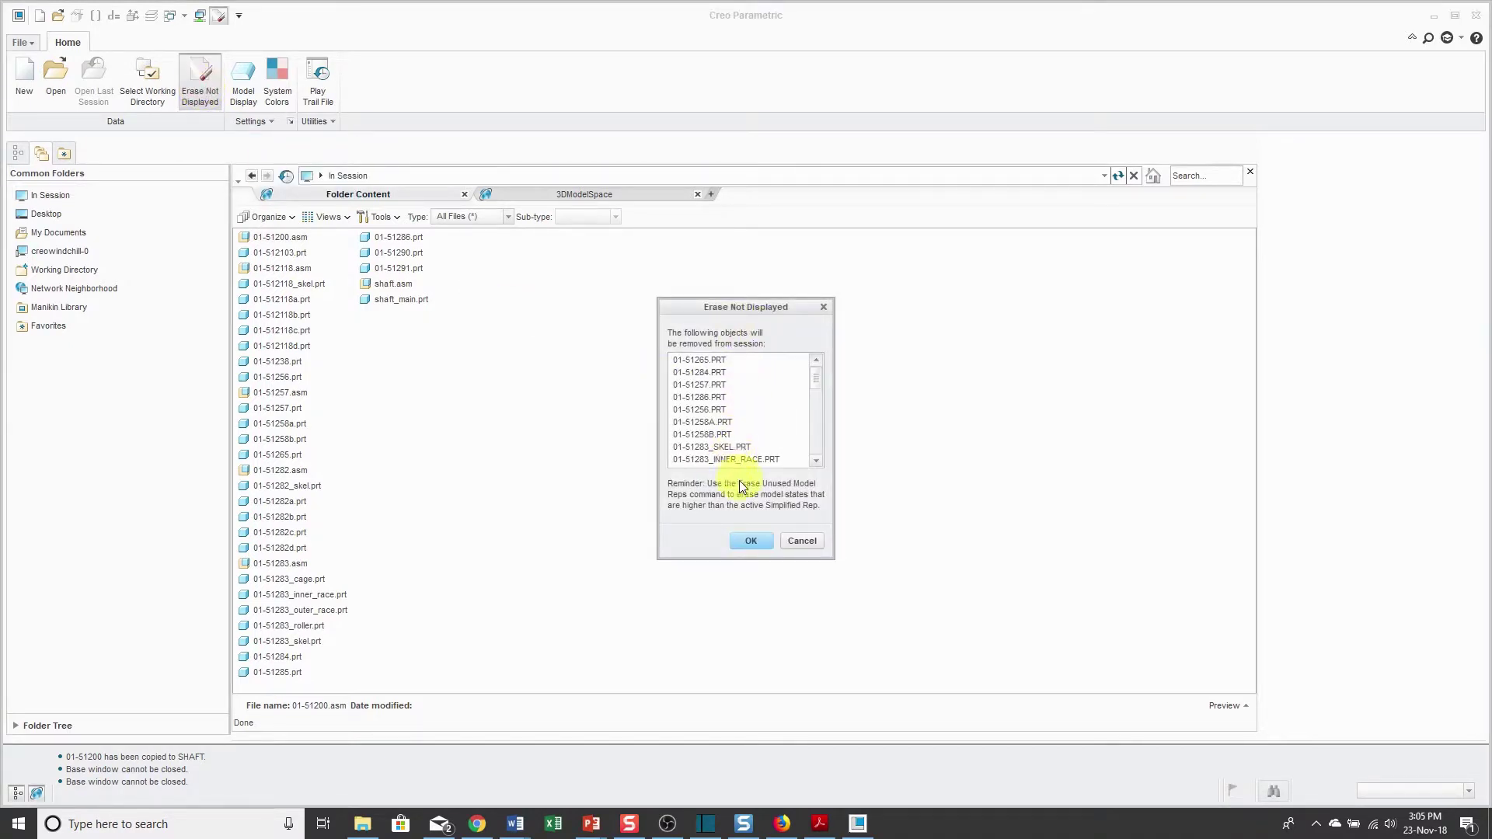
pyautogui.click(750, 542)
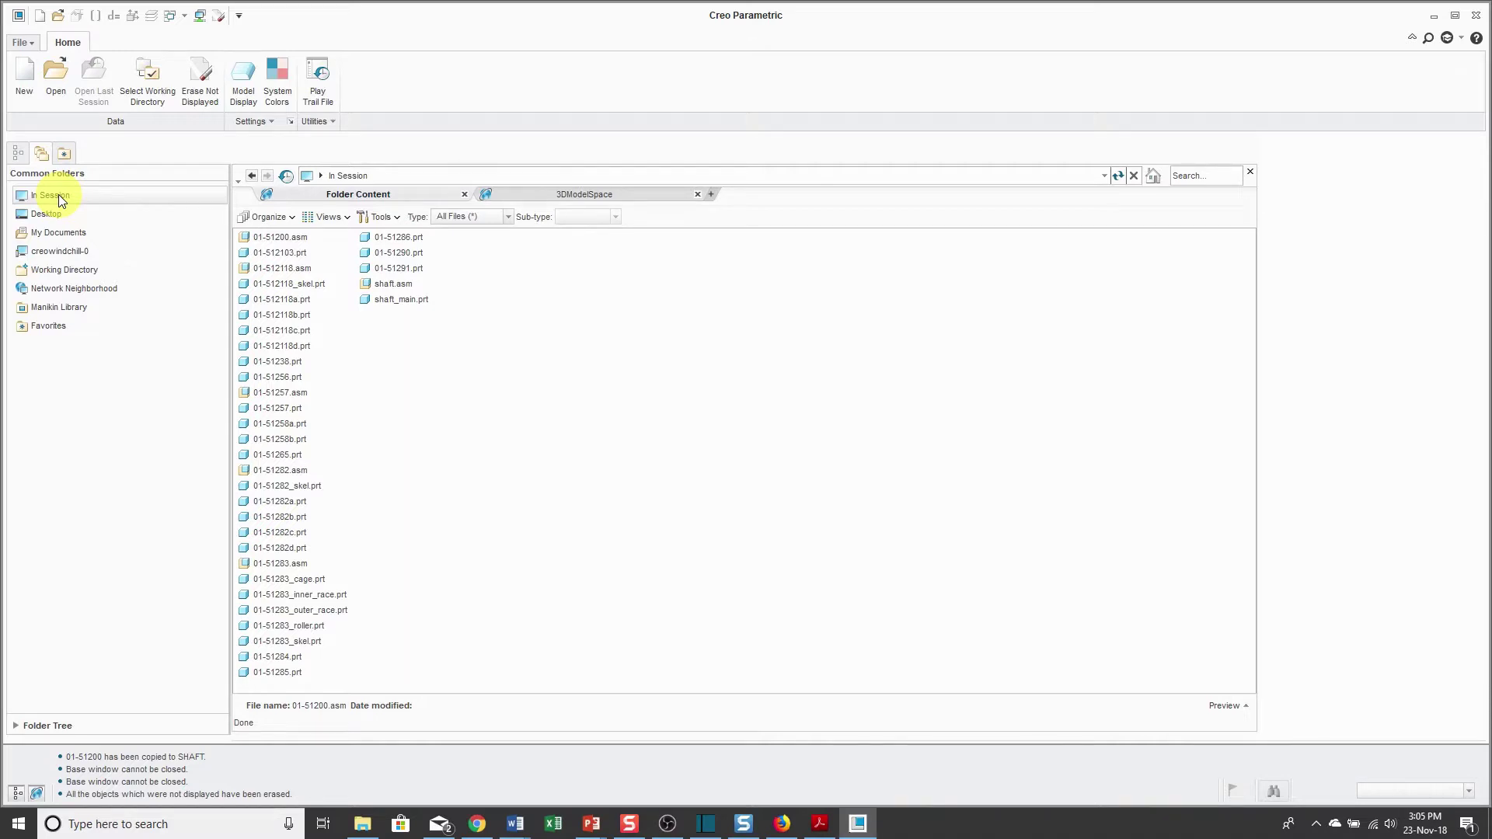
pyautogui.click(58, 196)
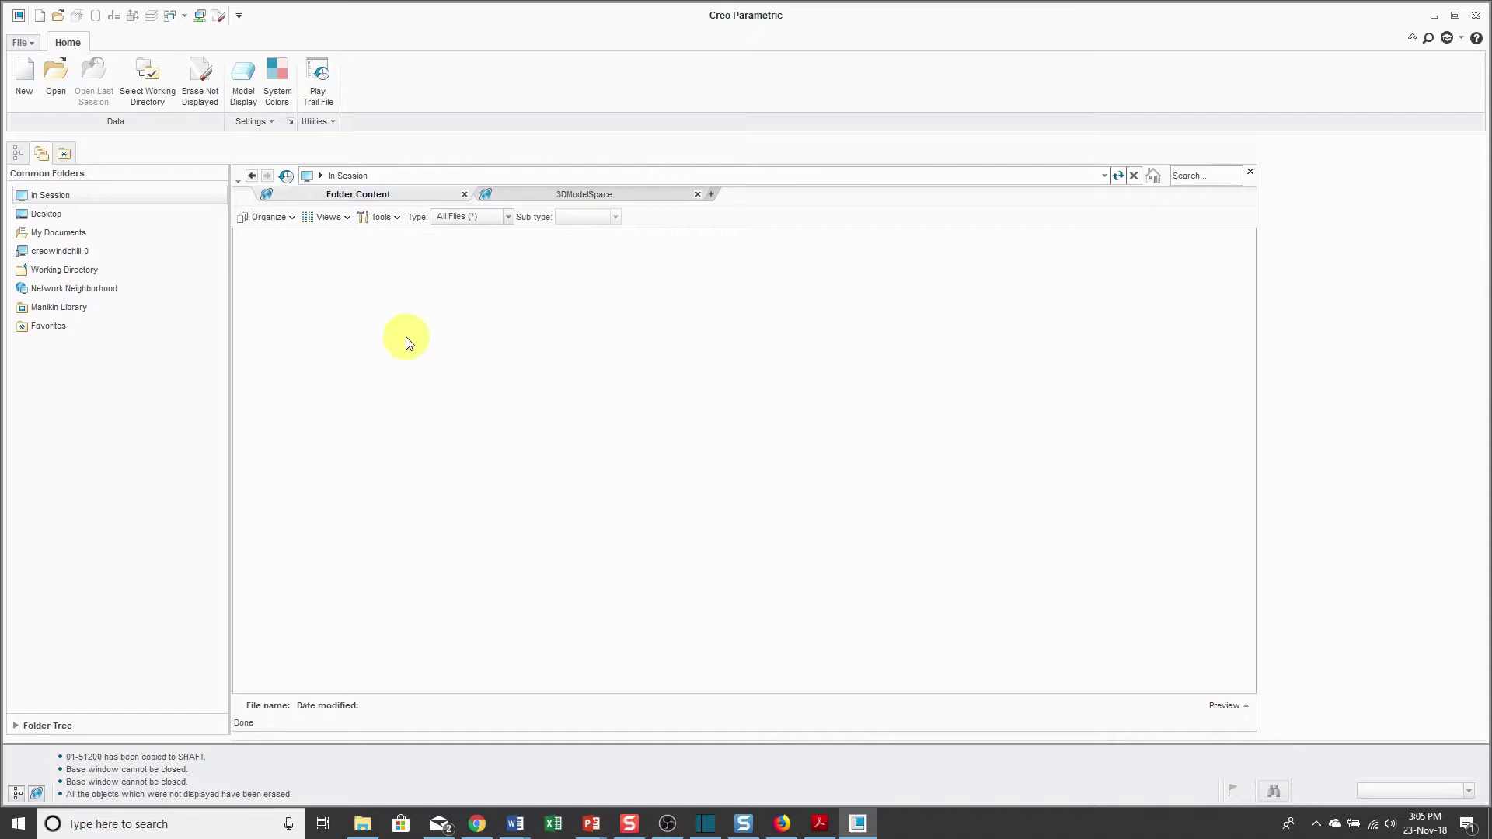
# Open 01-51200.asm.2 from the working directory listing
pyautogui.click(92, 273)
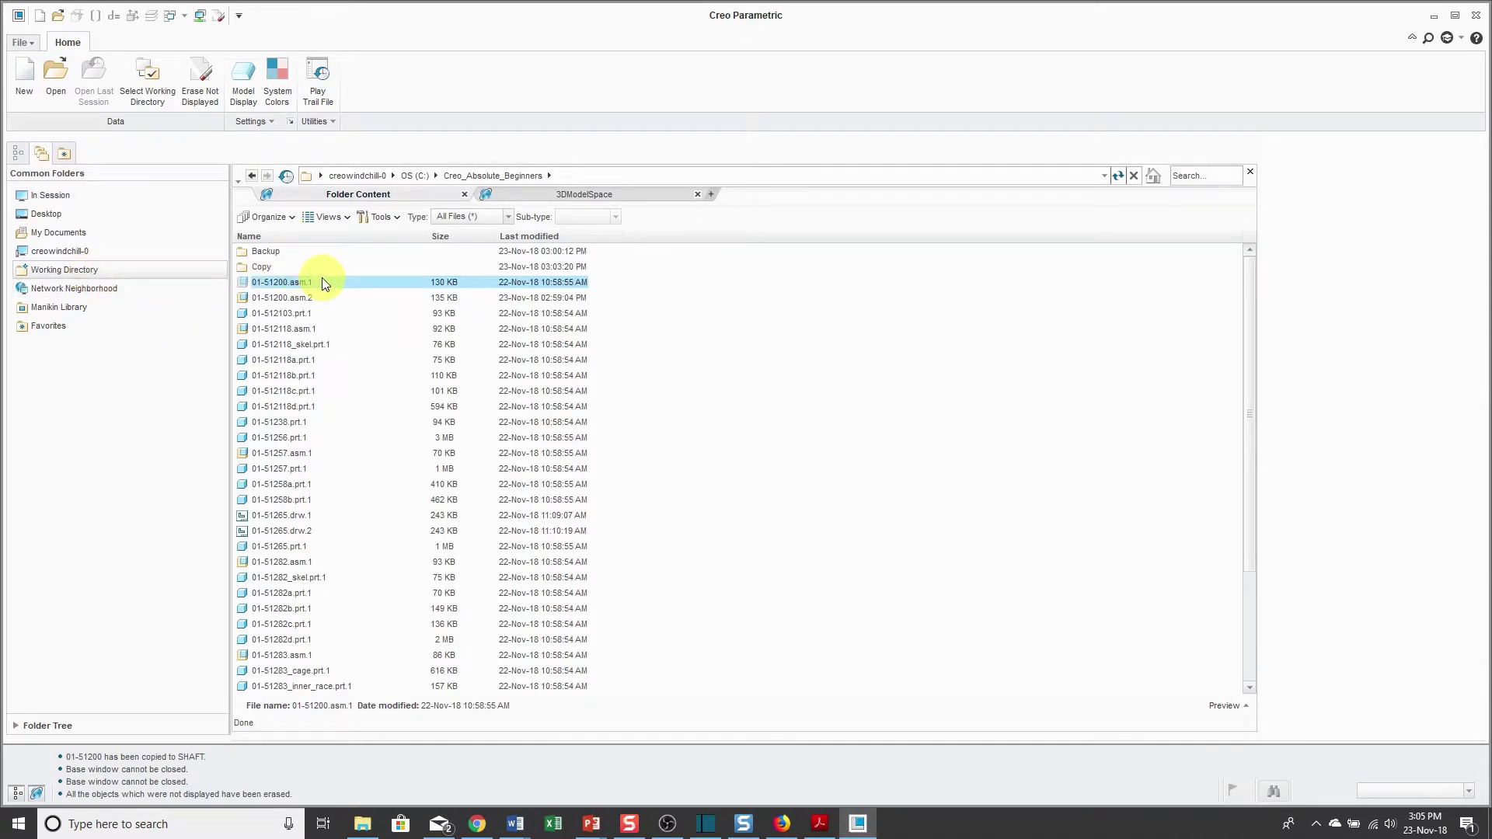
pyautogui.doubleClick(288, 297)
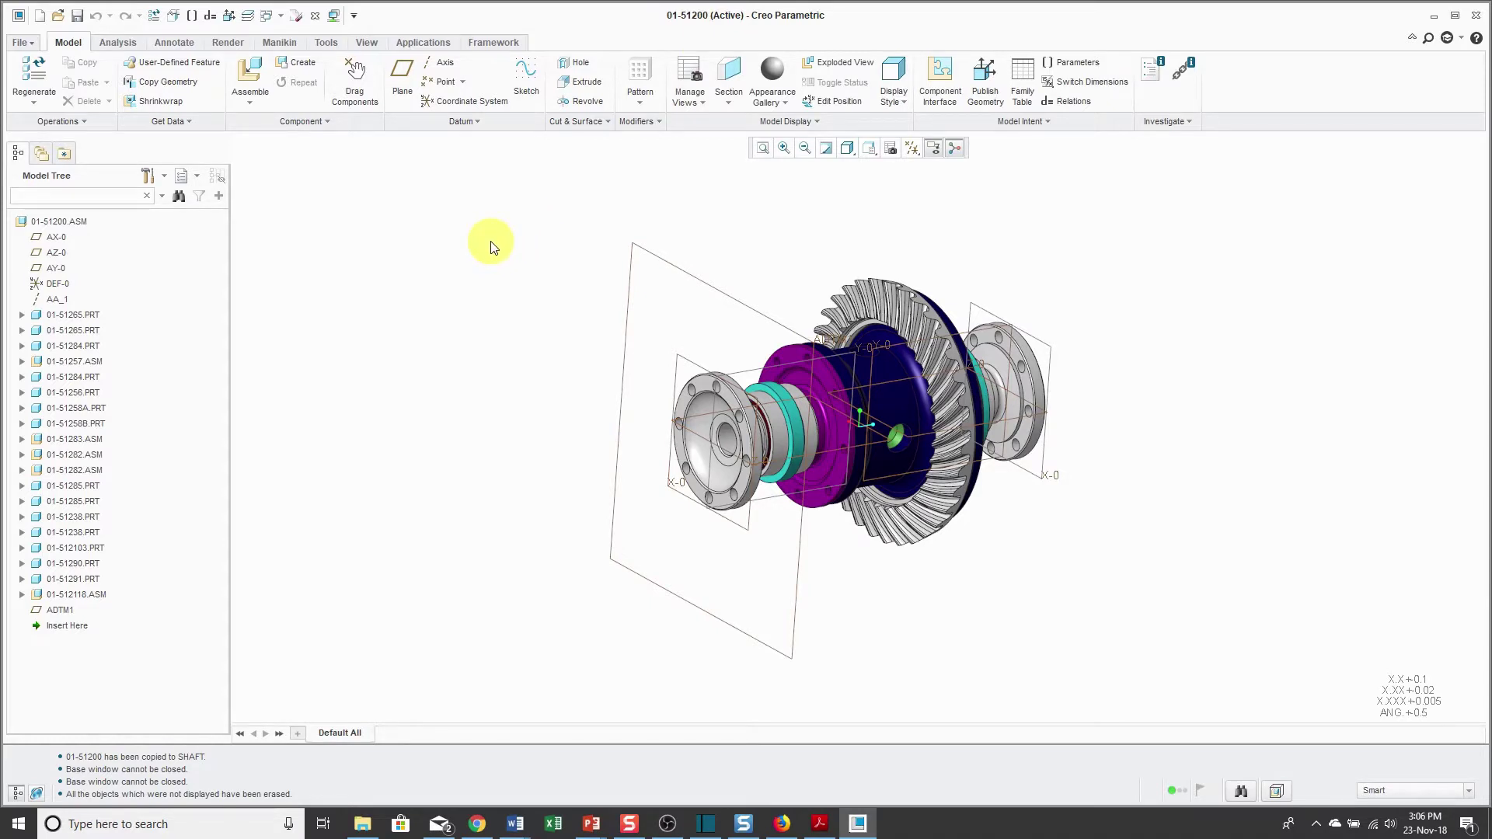
# Delete old versions of 01-51200 and verify only 01-51200.asm.2 remains in the working directory
pyautogui.click(24, 42)
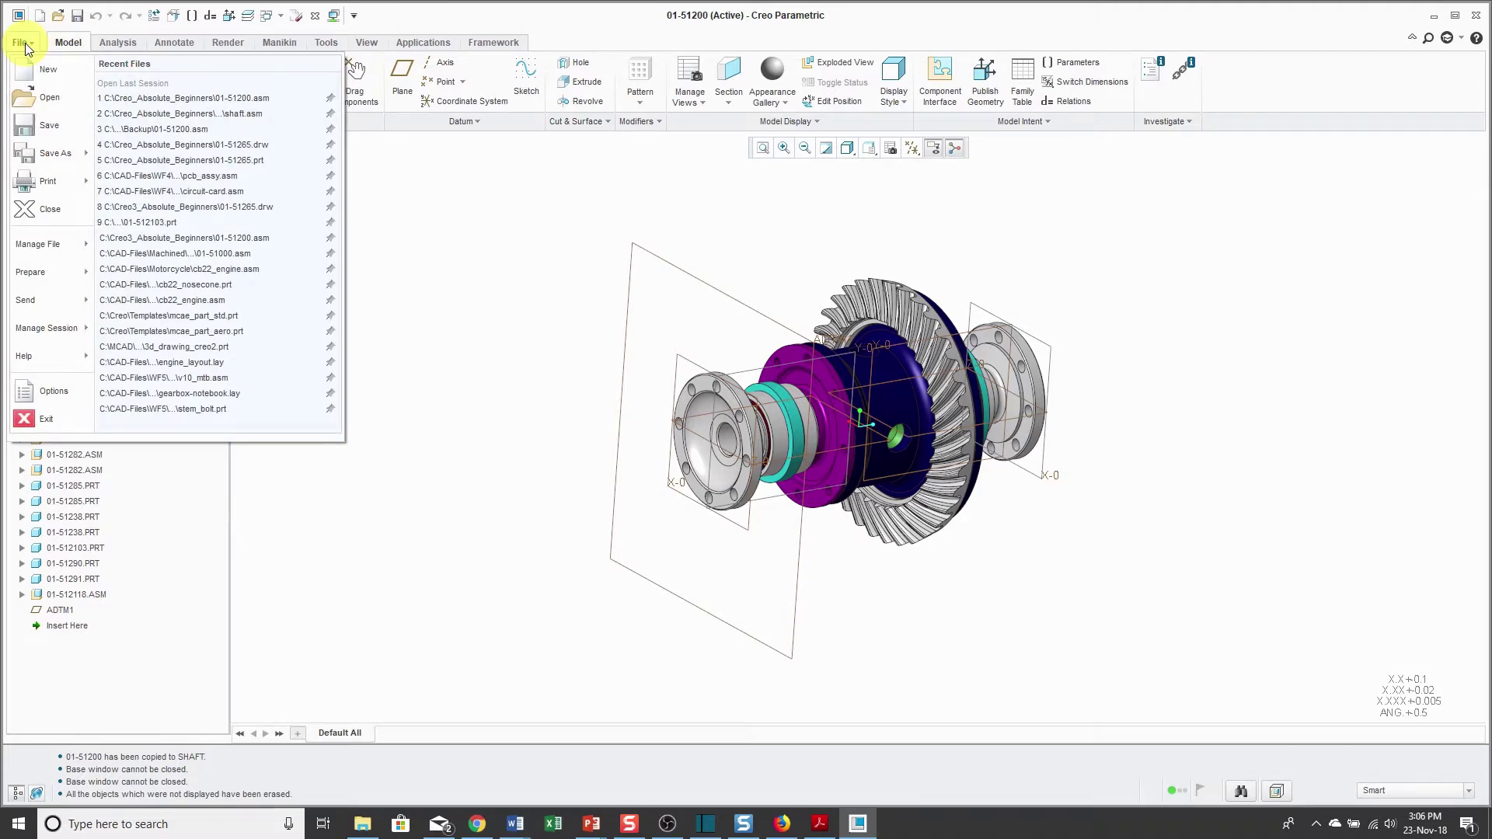
pyautogui.moveTo(47, 249)
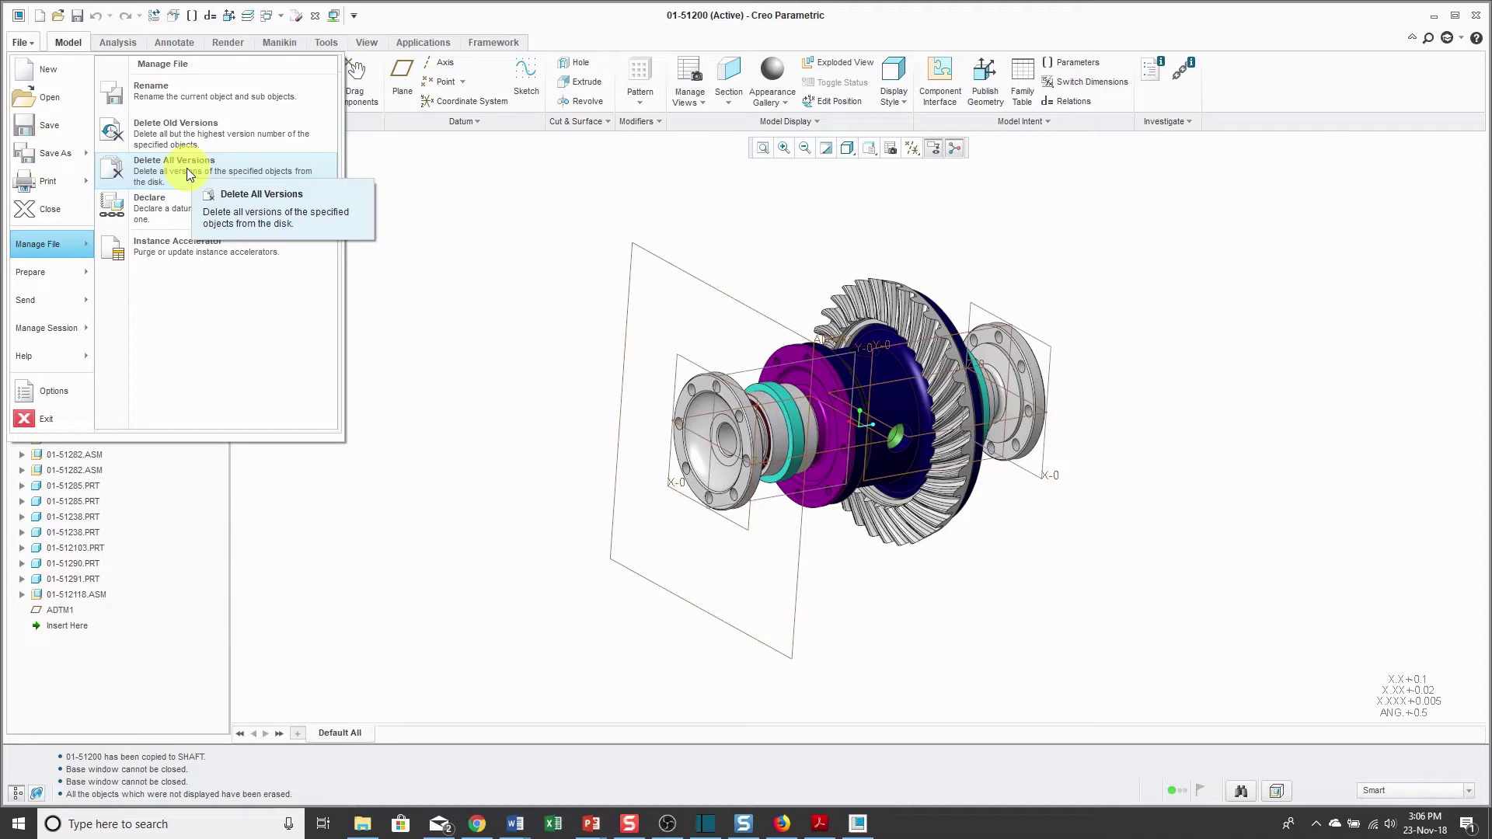
pyautogui.click(185, 128)
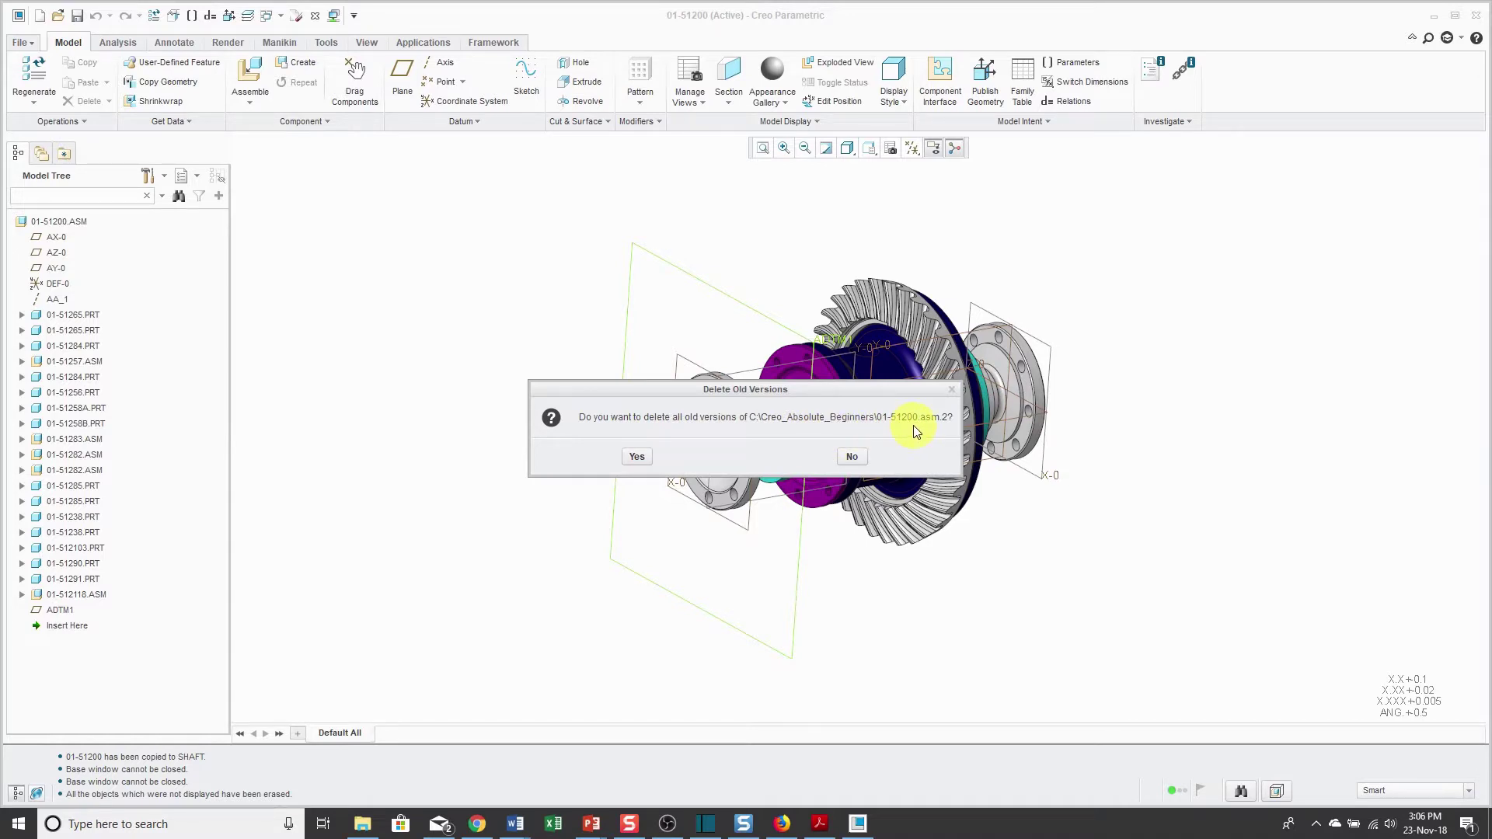
pyautogui.click(636, 456)
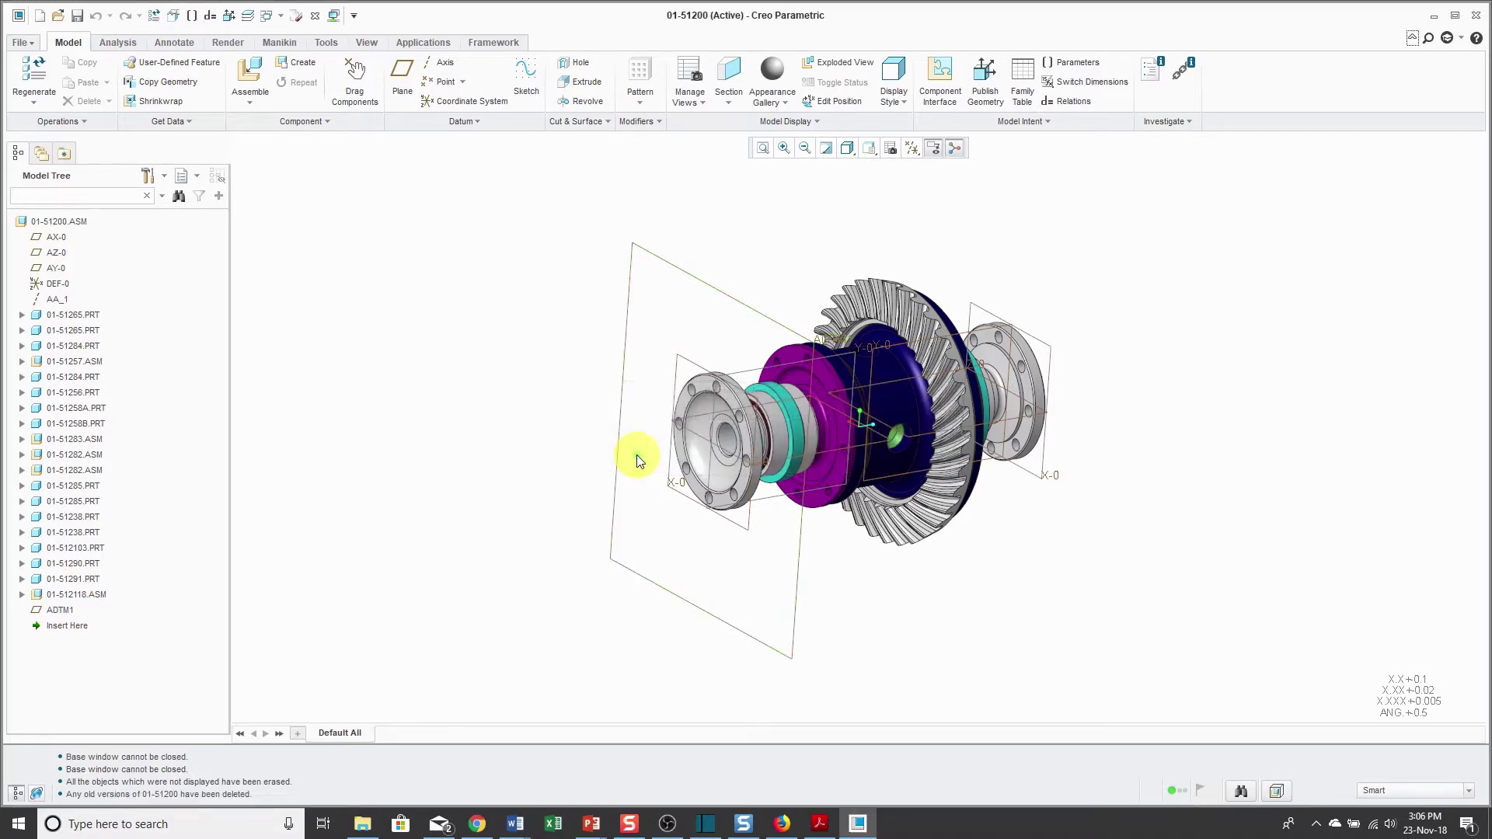
pyautogui.click(41, 153)
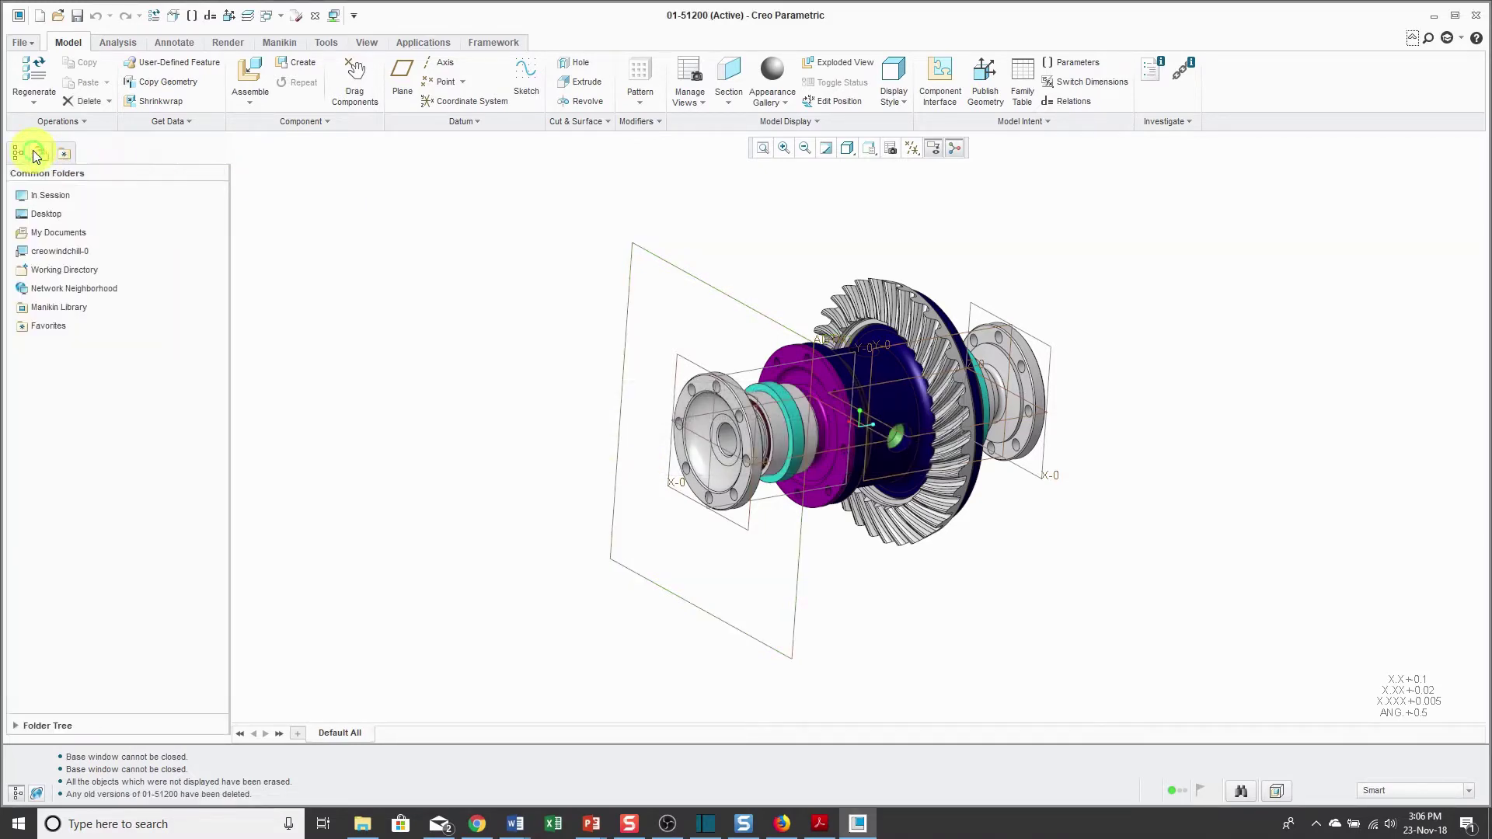
pyautogui.click(44, 266)
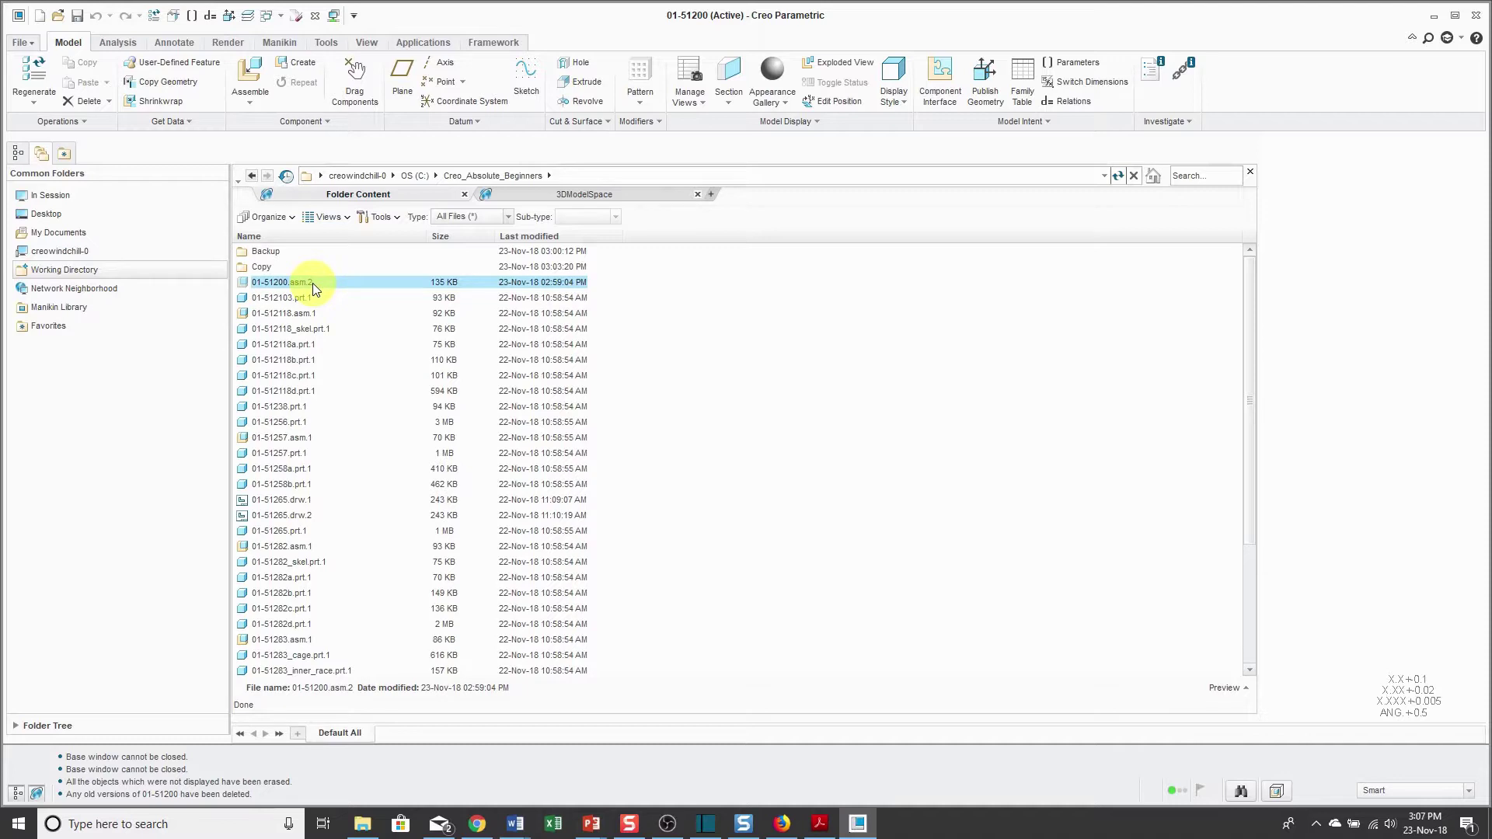
# Close the folder browser to return to the 01-51200 assembly, then open the File menu
pyautogui.click(1250, 174)
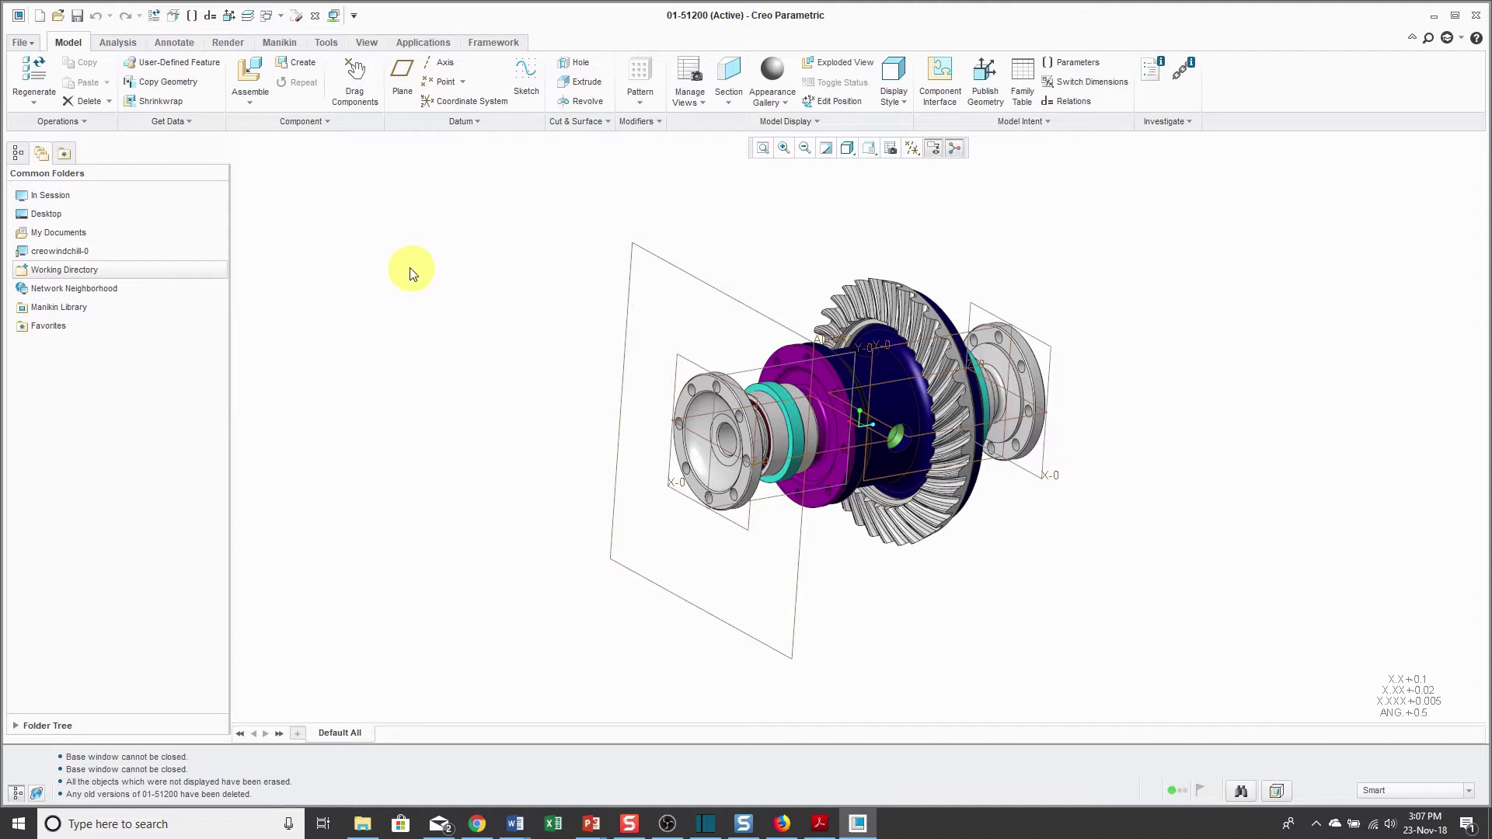
pyautogui.click(23, 43)
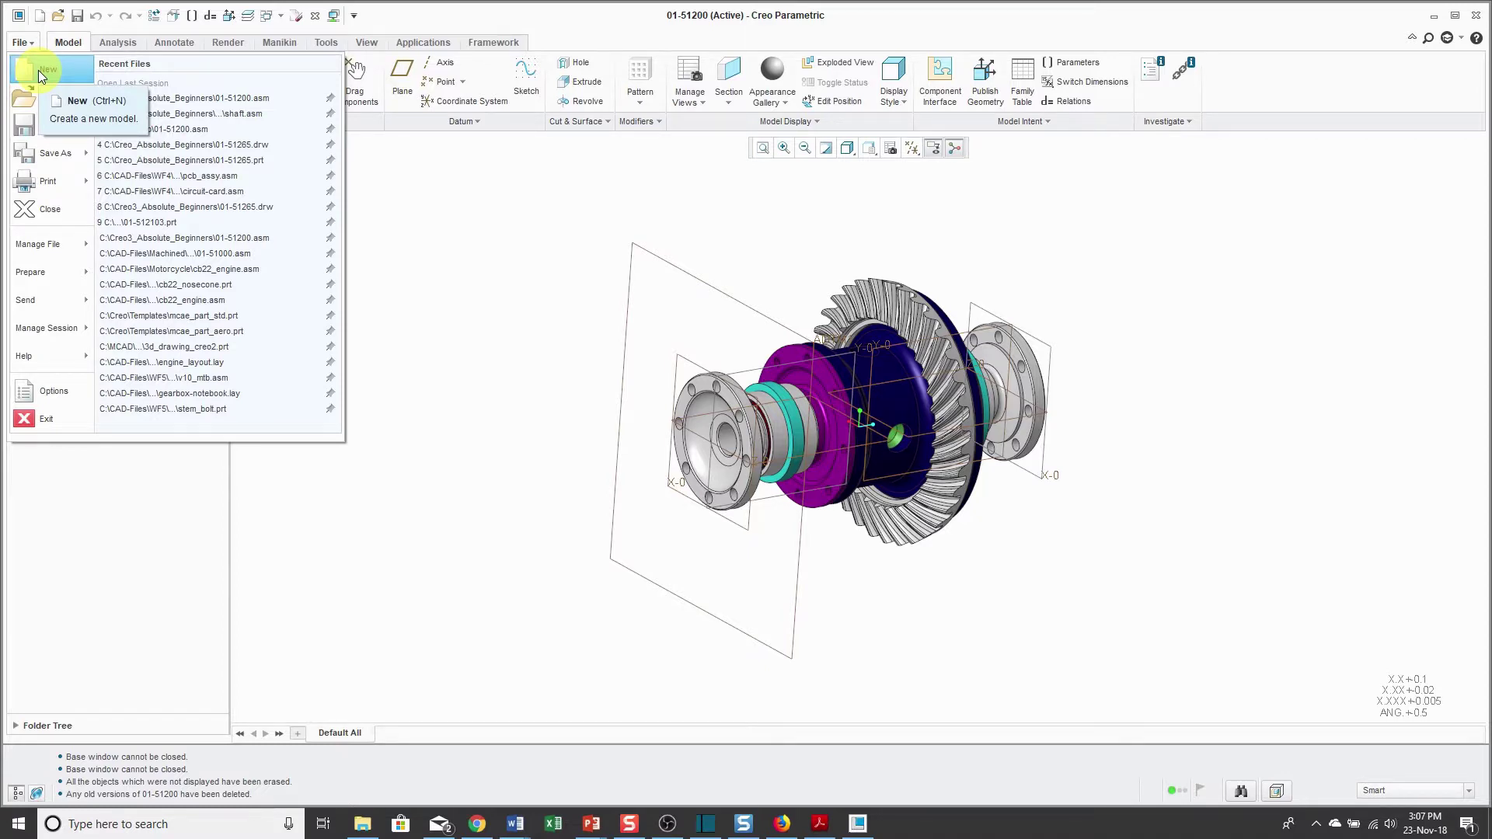
# Open the New dialog, which defaults to a Solid Part named prt0001
pyautogui.click(39, 70)
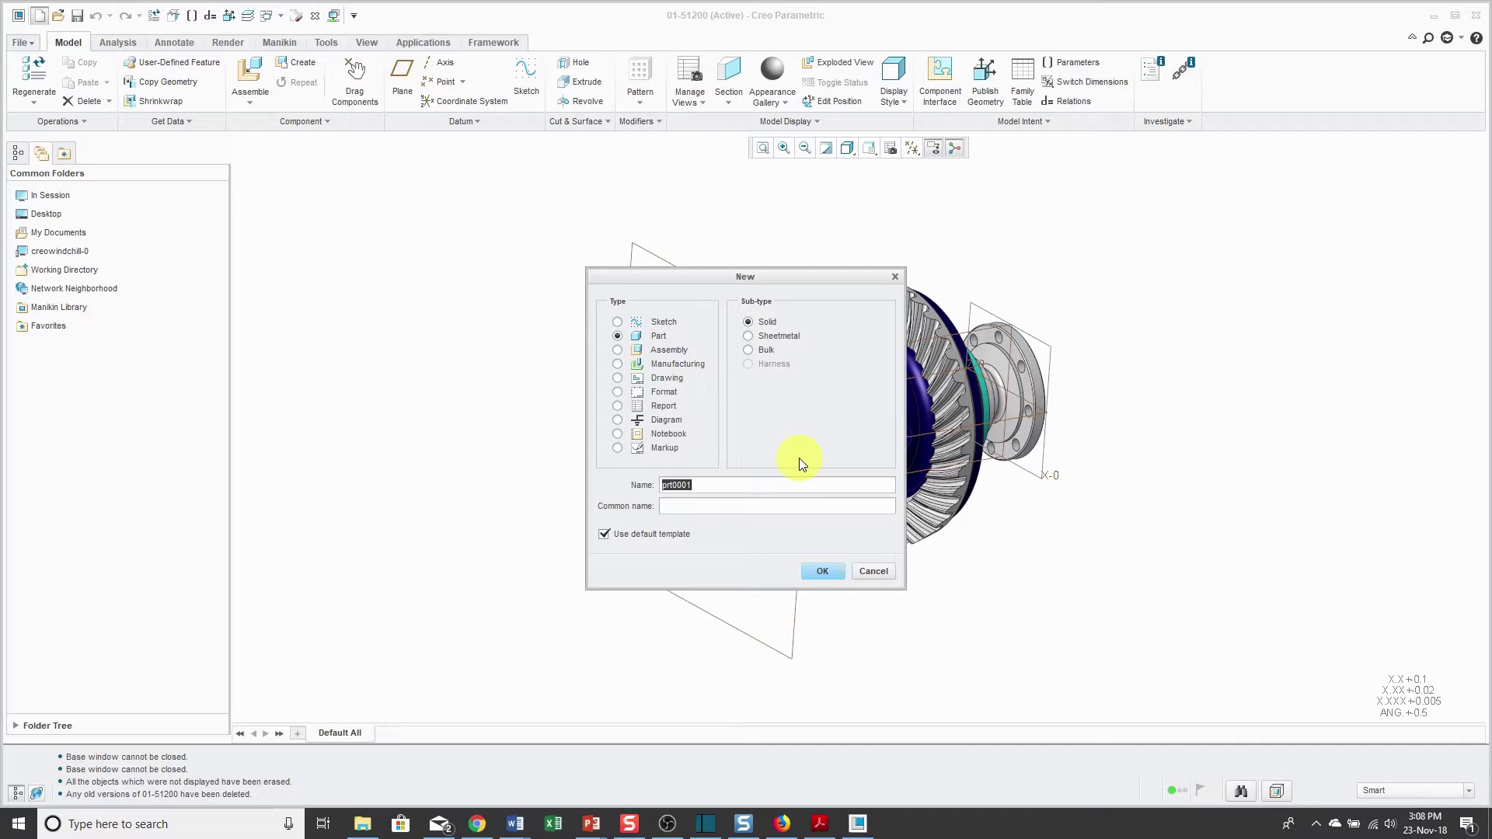
pyautogui.write('vehicle')
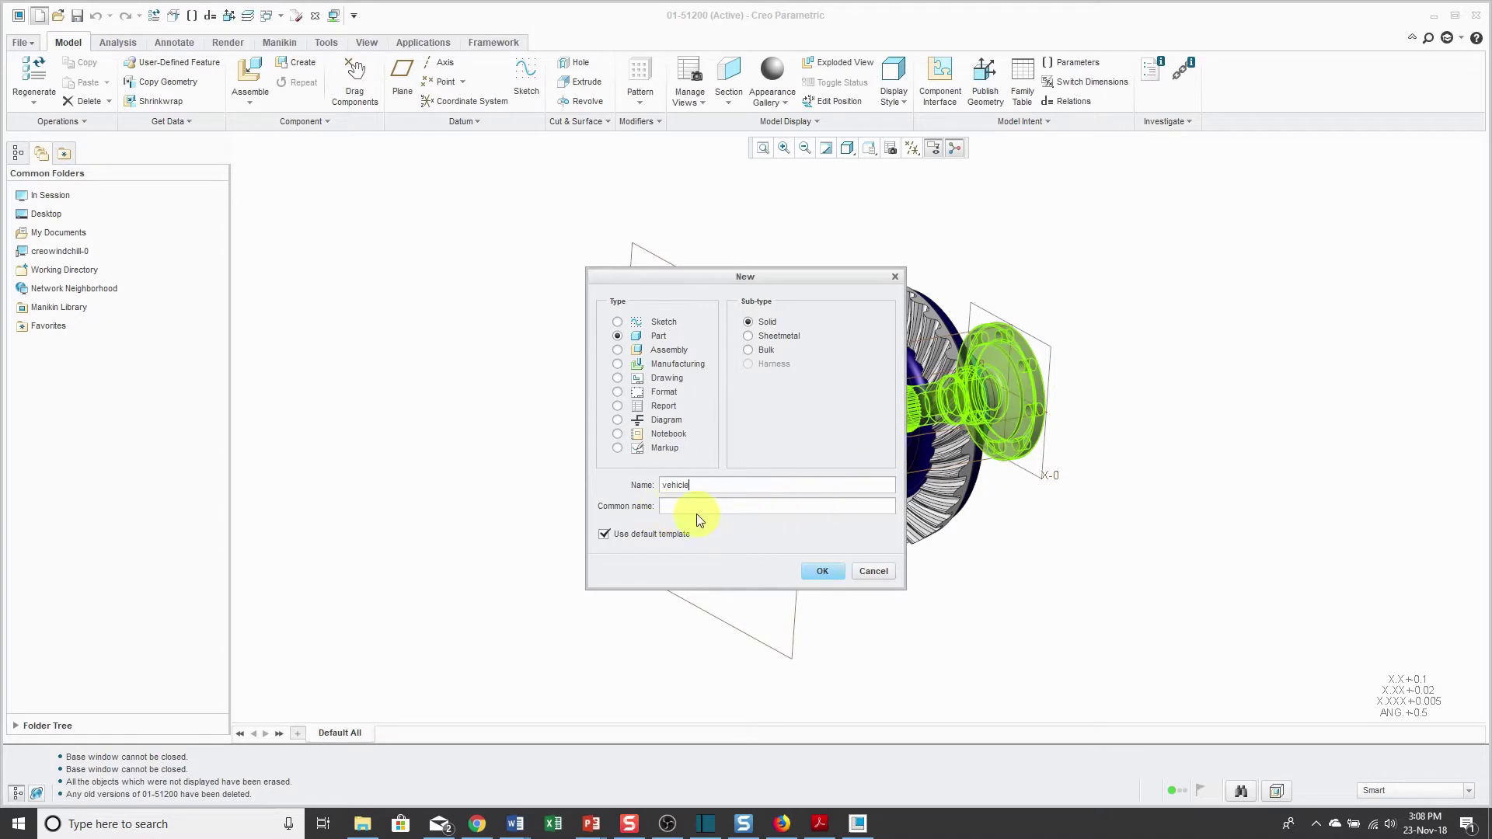
pyautogui.click(697, 485)
pyautogui.moveTo(702, 491); pyautogui.dragTo(606, 486)
pyautogui.write('1')
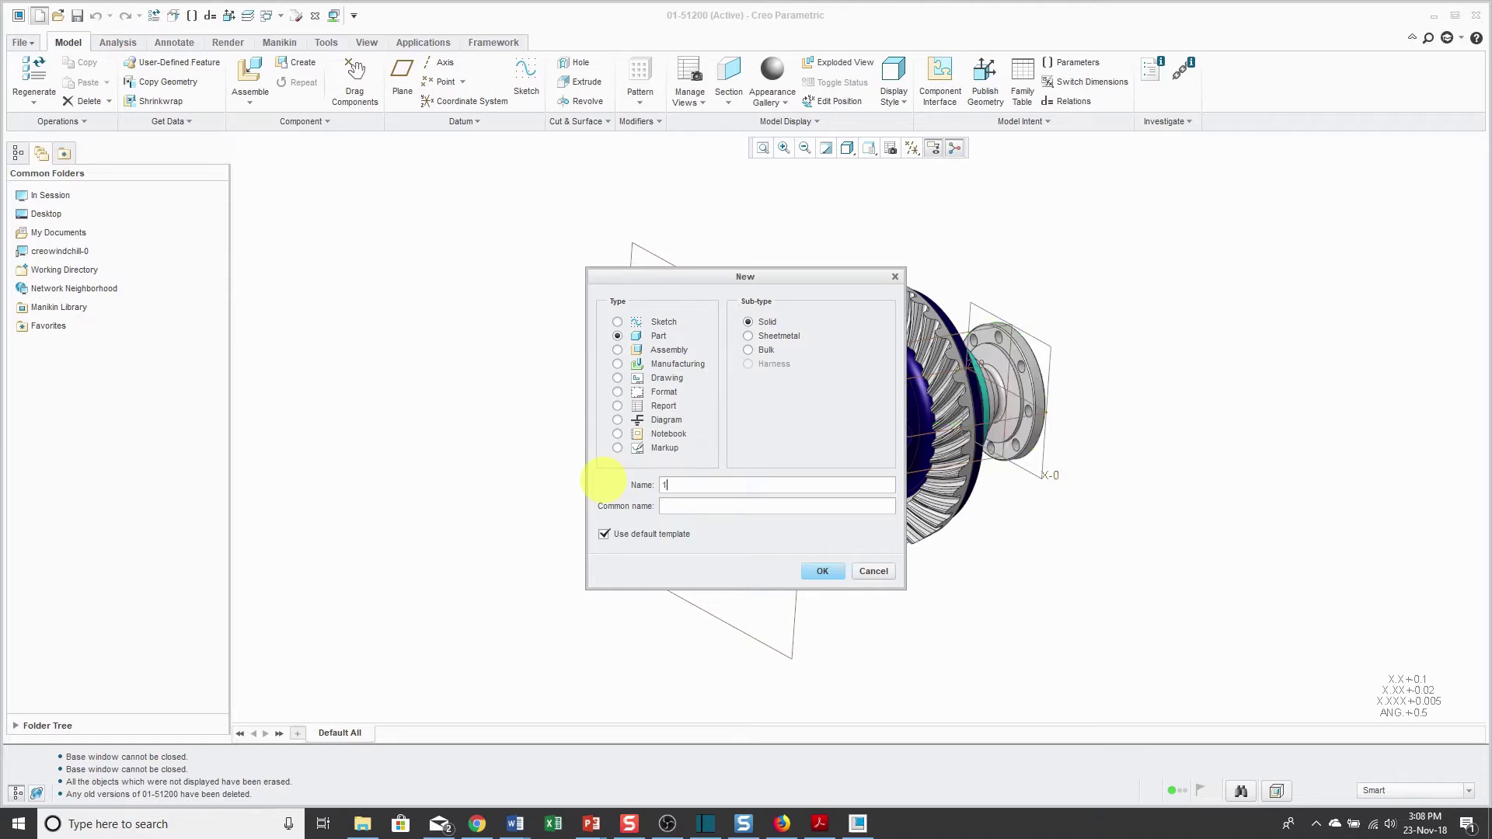
pyautogui.write('-123456-00-001')
# Enter the common name 'VEHICLE, TOP LEVEL, TRADE STUDY 1' and make the new file an Assembly
pyautogui.click(684, 506)
pyautogui.write('VEHICLE, TOP LEVEL, TRADE ST')
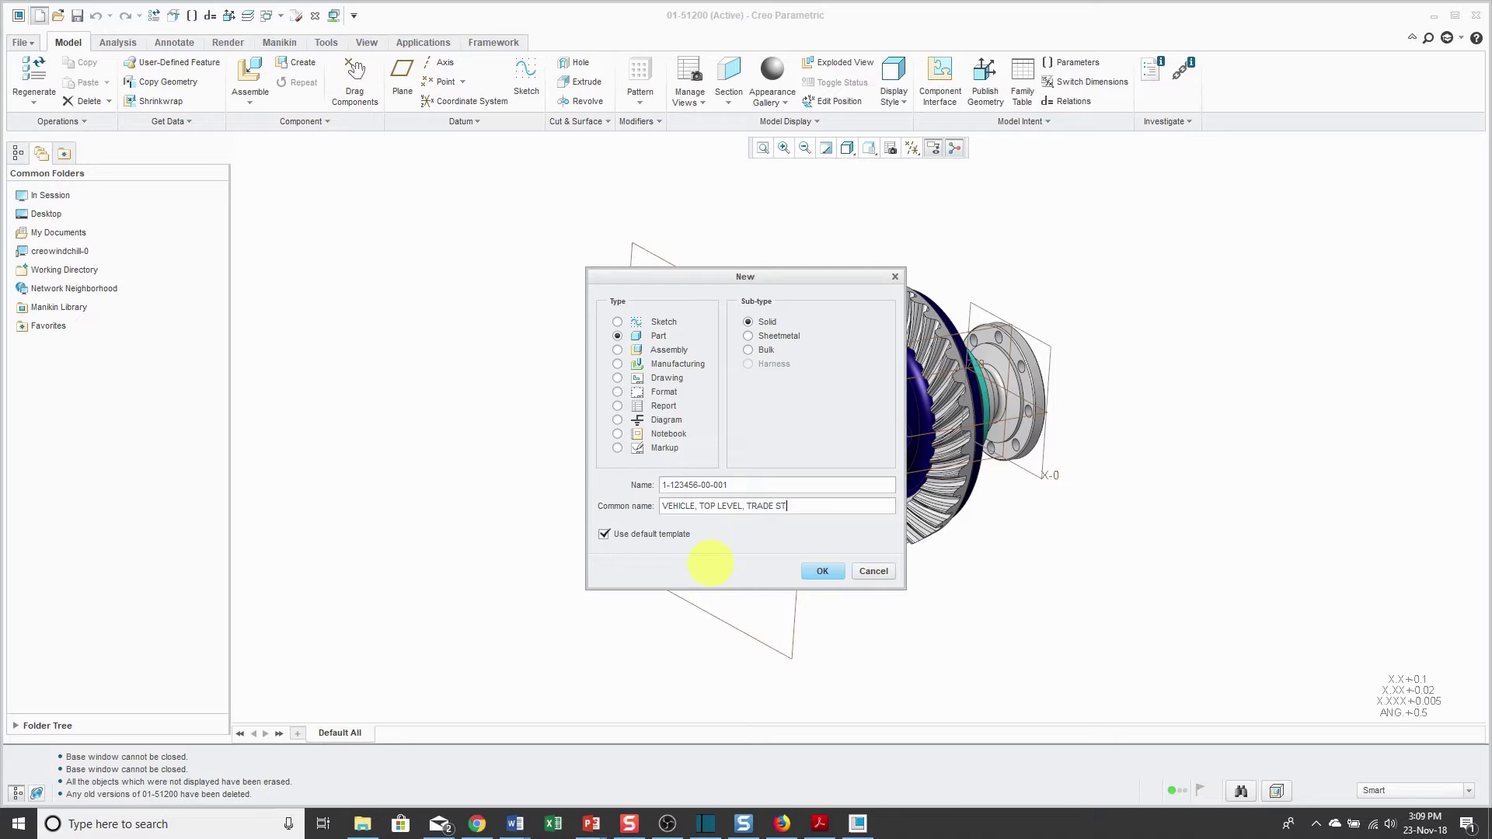
pyautogui.write('UDY 1')
pyautogui.click(617, 352)
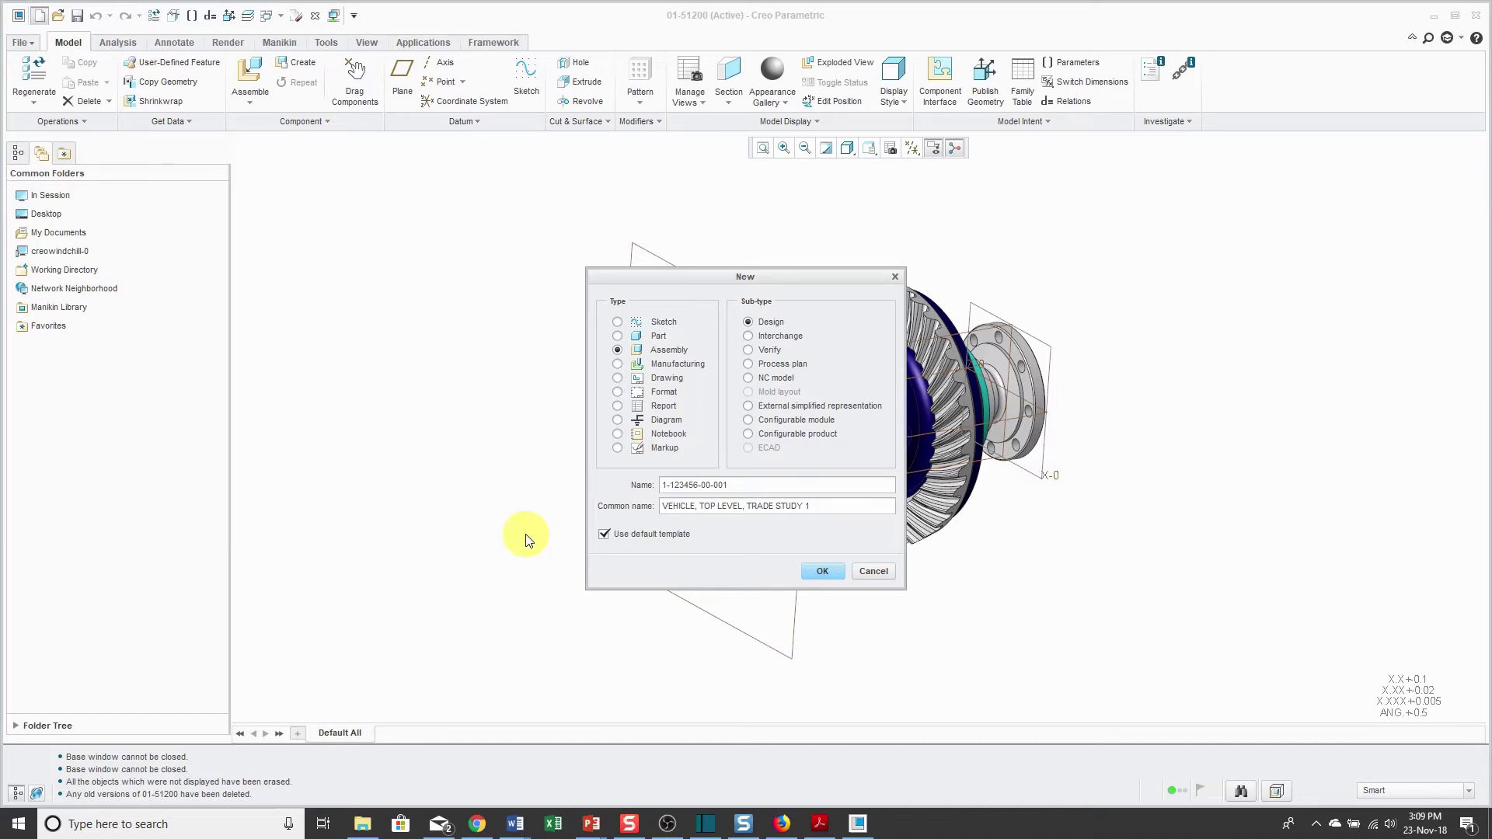
# Turn off 'Use default template' for the new assembly
pyautogui.click(608, 534)
# Confirm the assembly names, select the mcae_assy_std template, then browse for a template file on disk
pyautogui.click(821, 571)
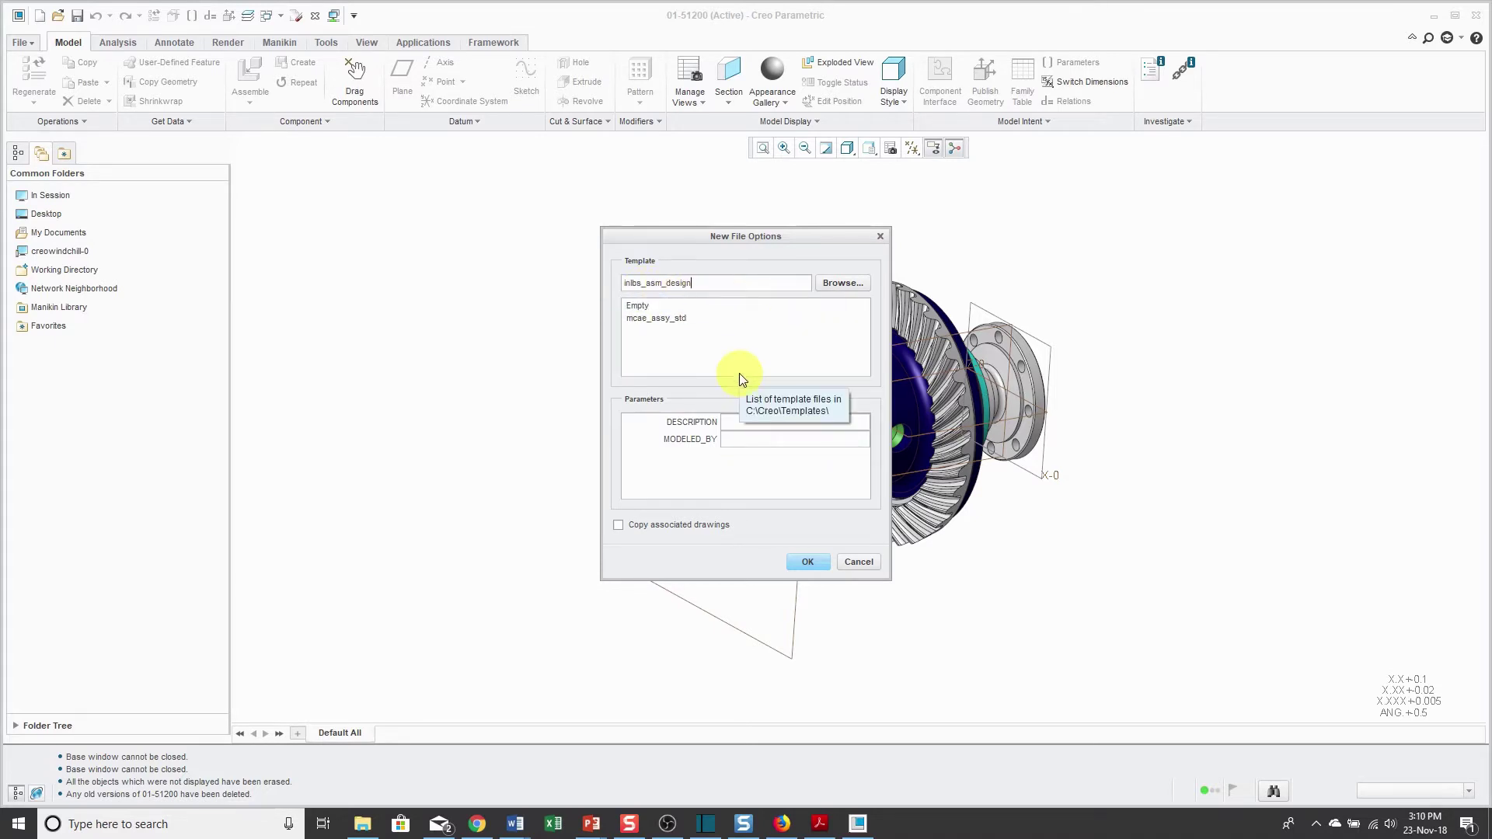
pyautogui.click(674, 319)
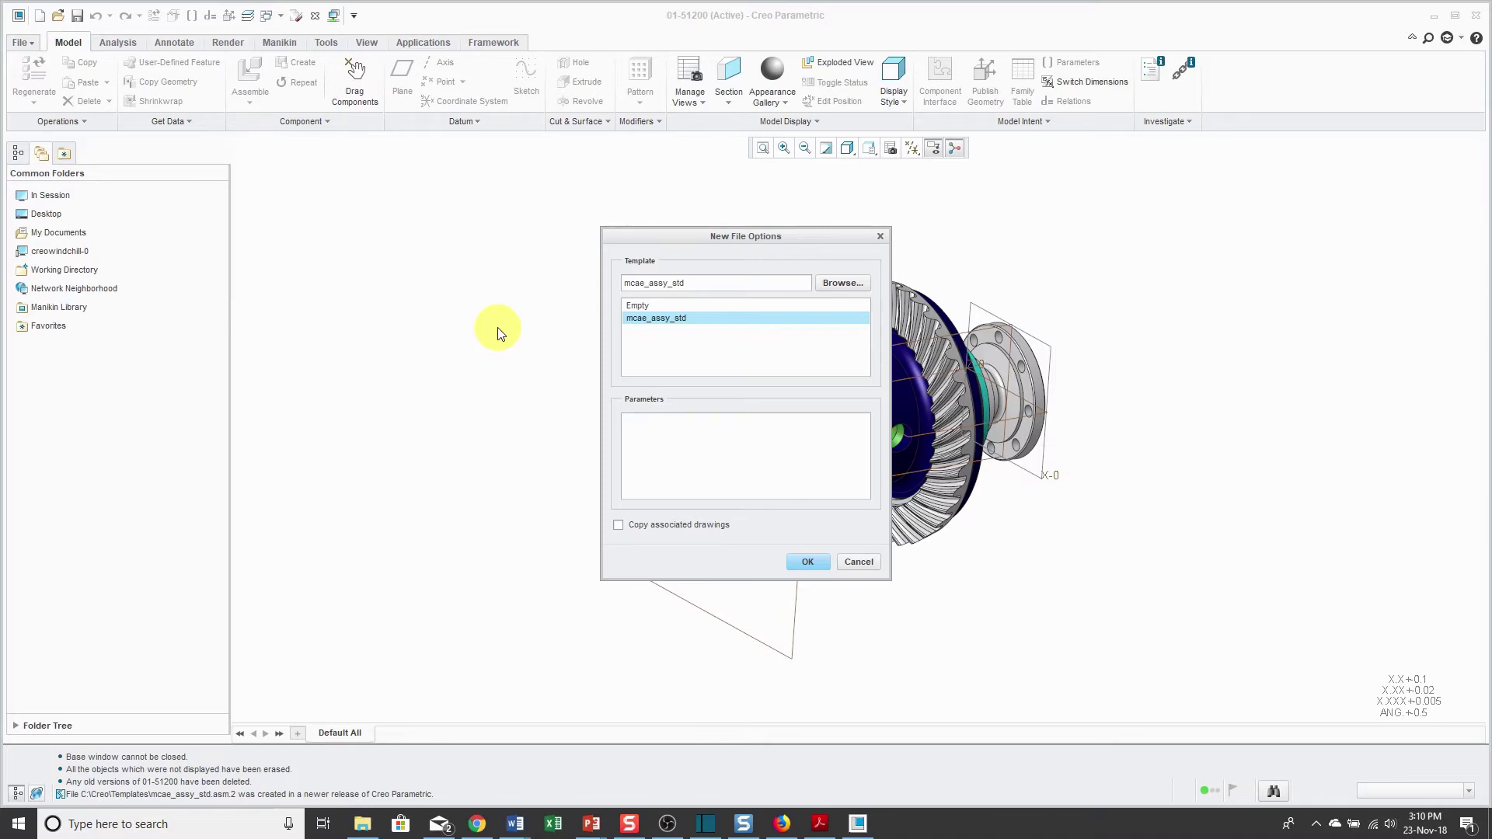
pyautogui.click(844, 282)
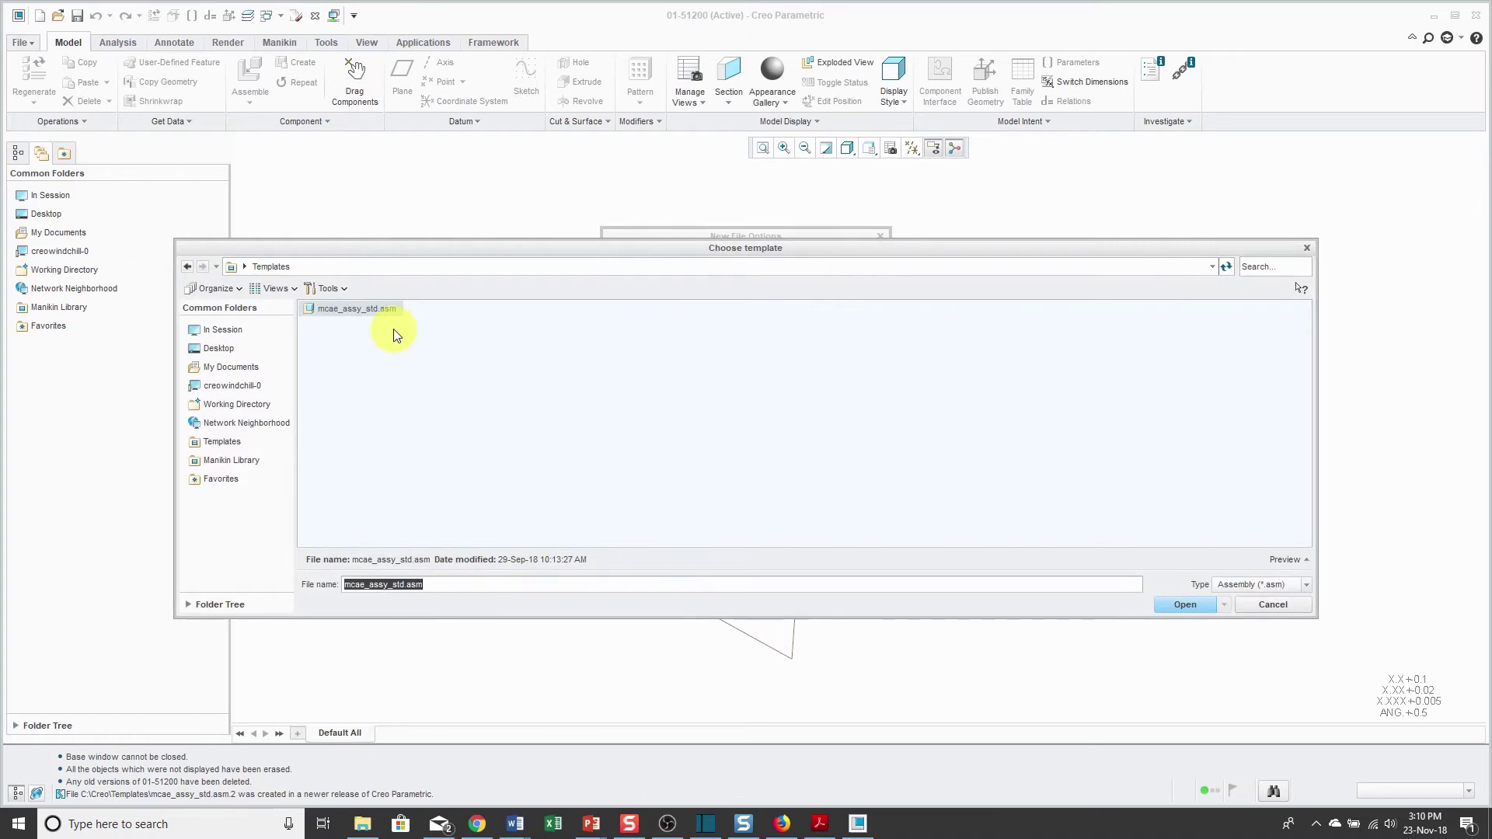
# Go to C:\Program Files\PTC\Creo 3.0\M170\Common Files\templates and select mmns_asm_design.asm
pyautogui.click(236, 404)
pyautogui.click(338, 267)
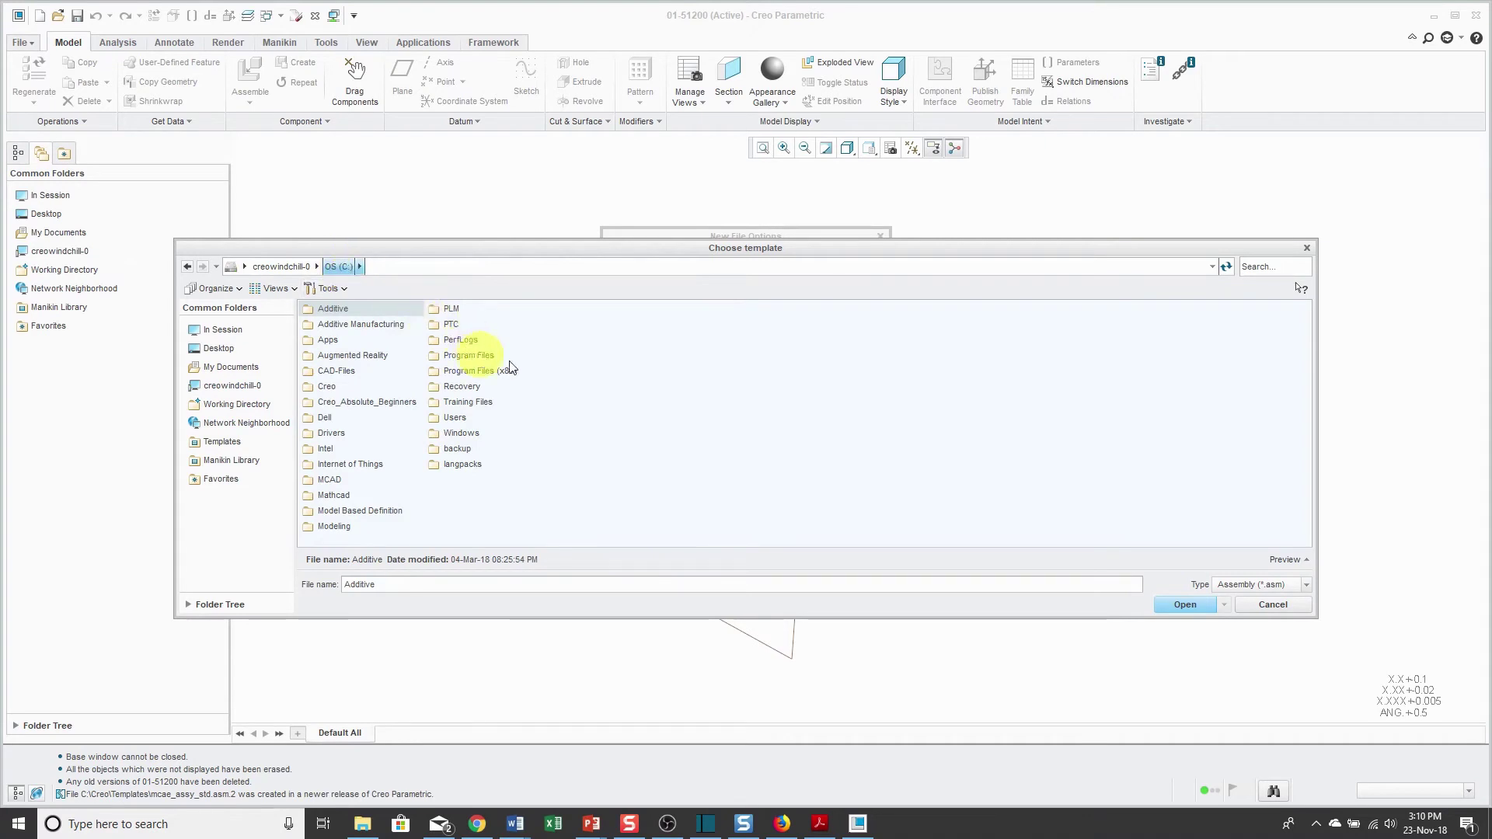
pyautogui.doubleClick(486, 356)
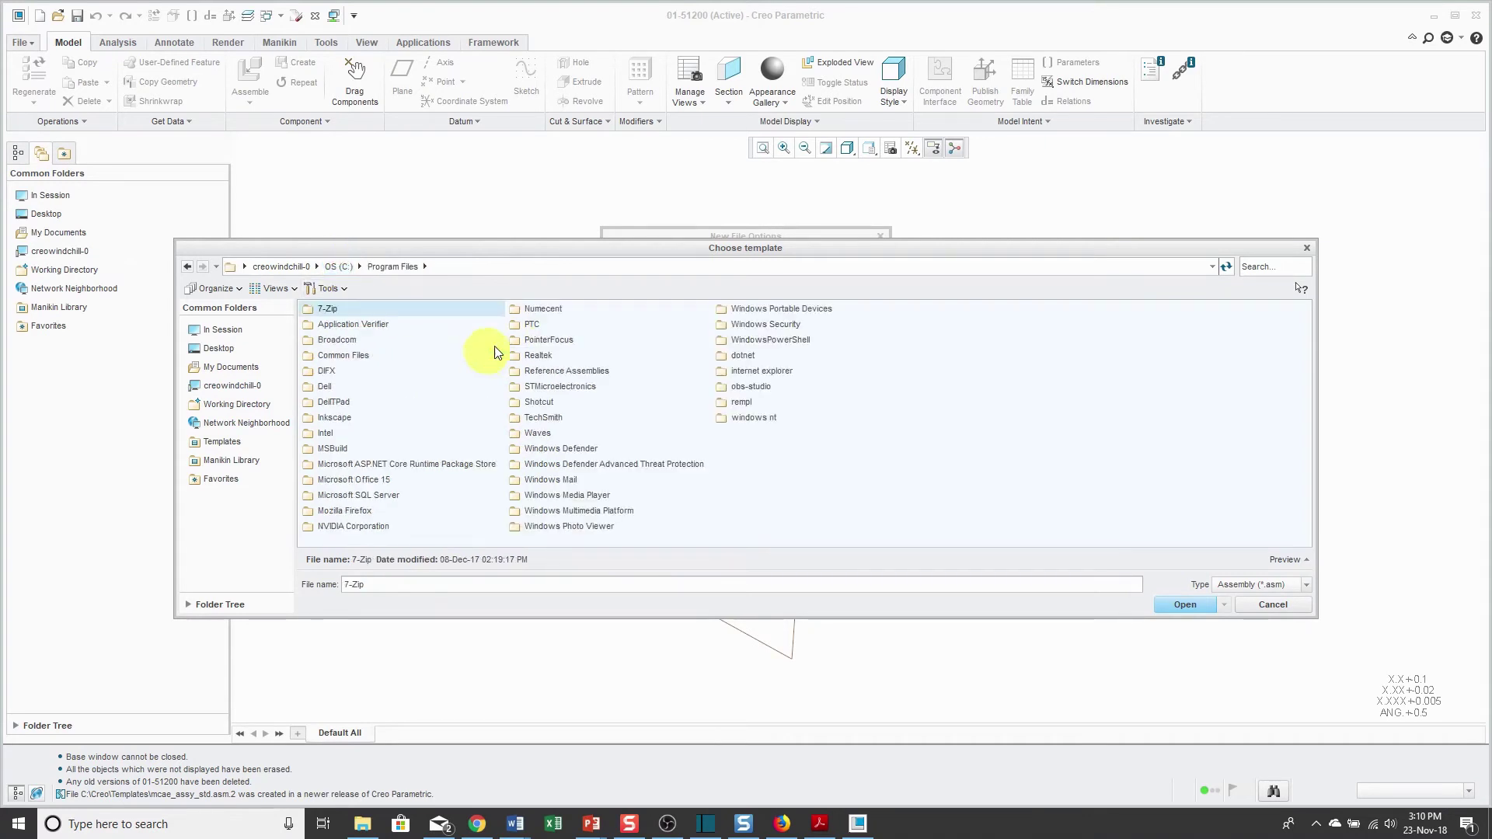
pyautogui.doubleClick(533, 322)
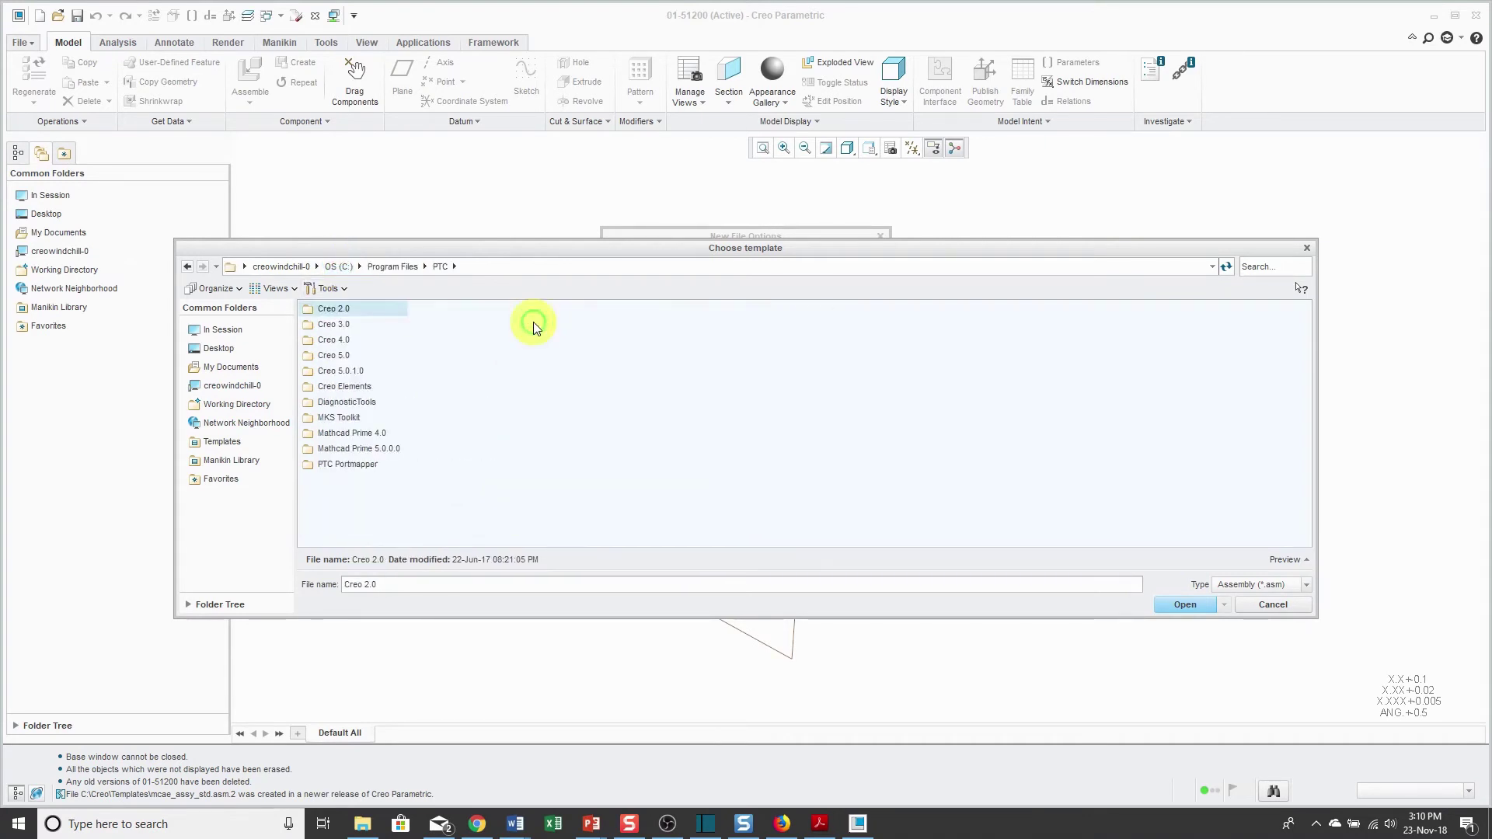
pyautogui.doubleClick(340, 325)
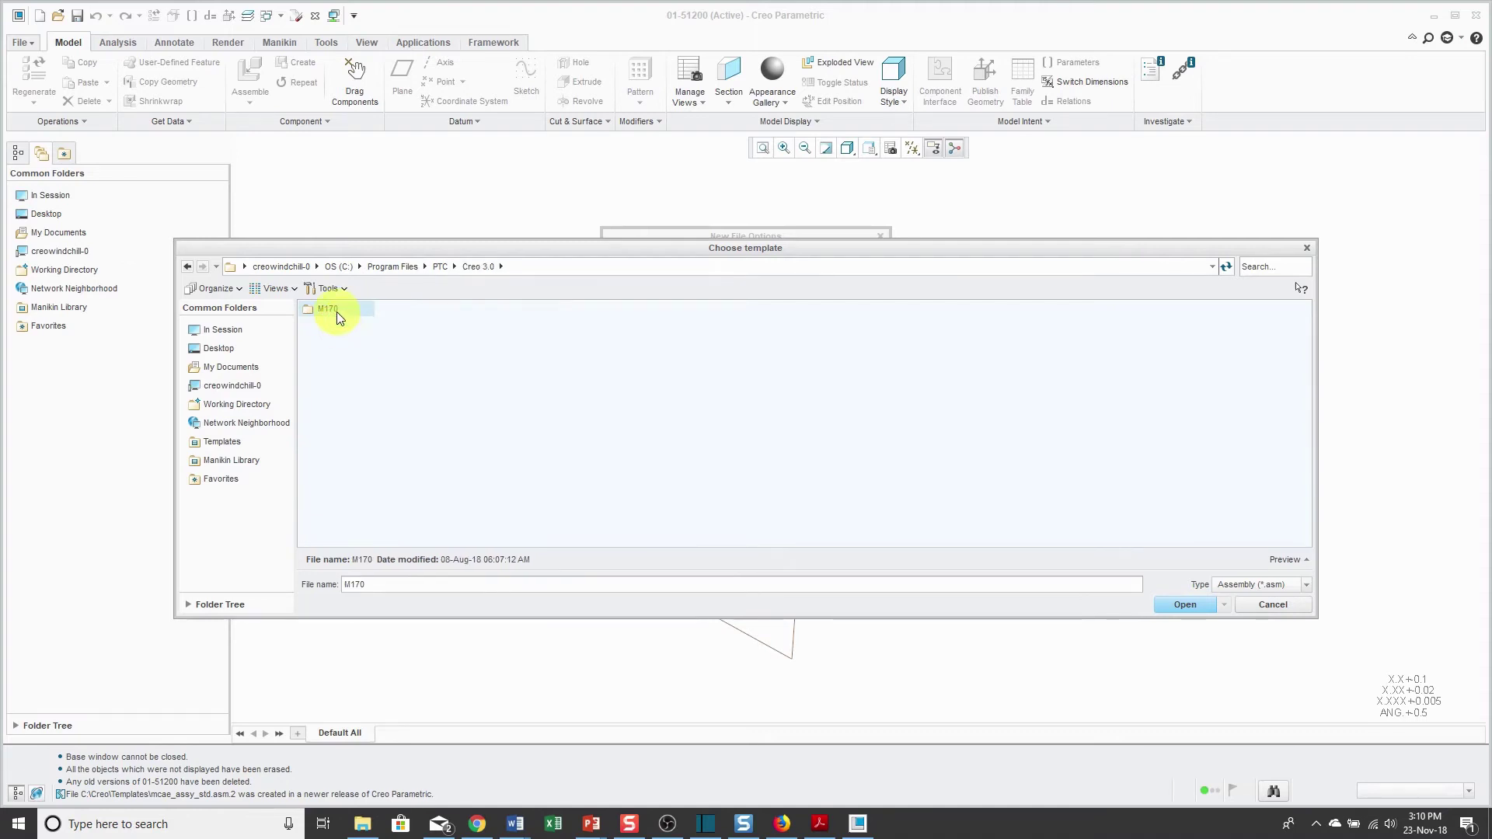
pyautogui.doubleClick(334, 309)
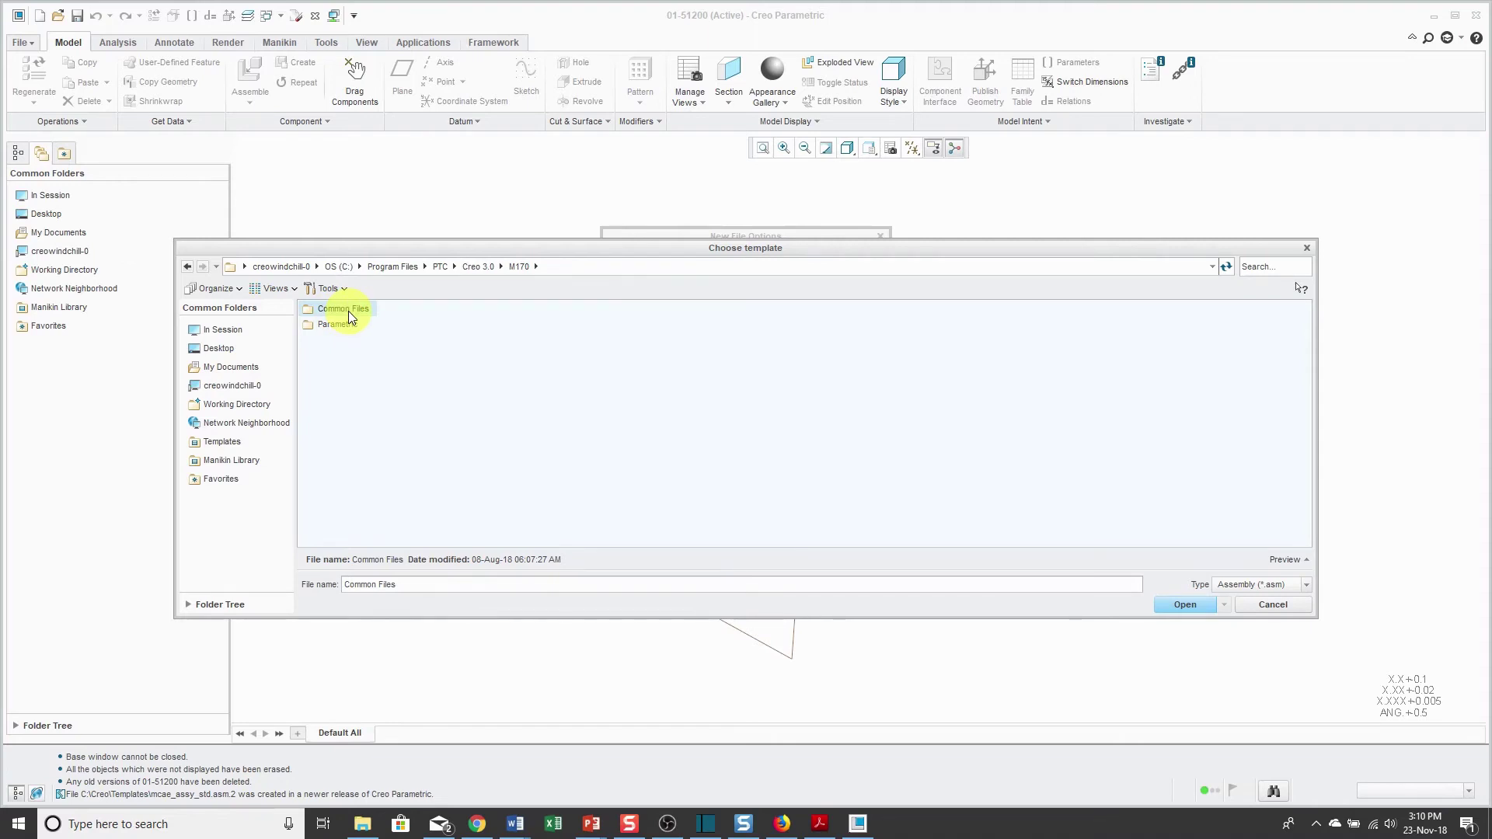
pyautogui.doubleClick(348, 311)
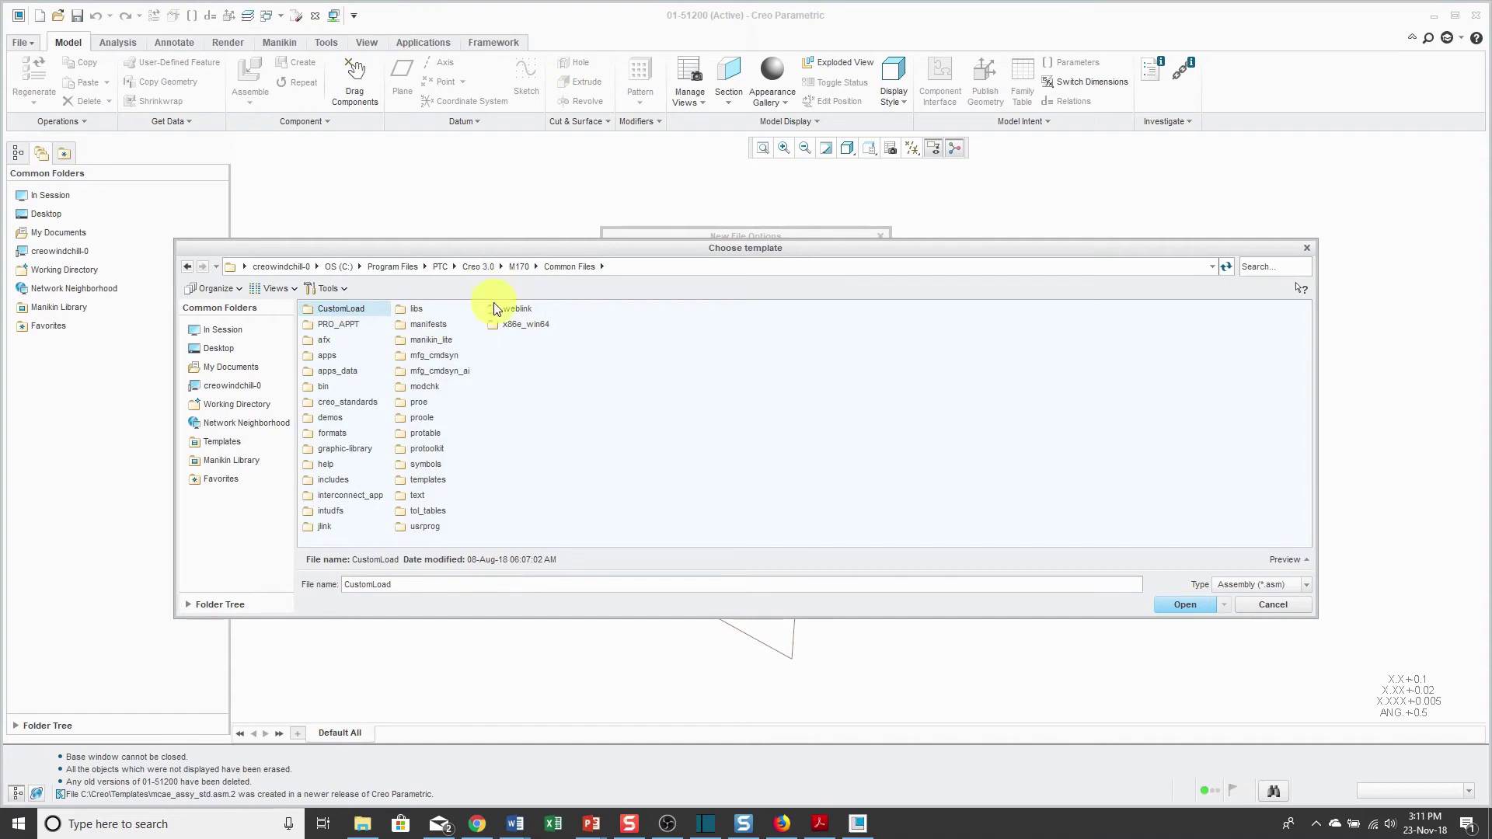
pyautogui.doubleClick(429, 481)
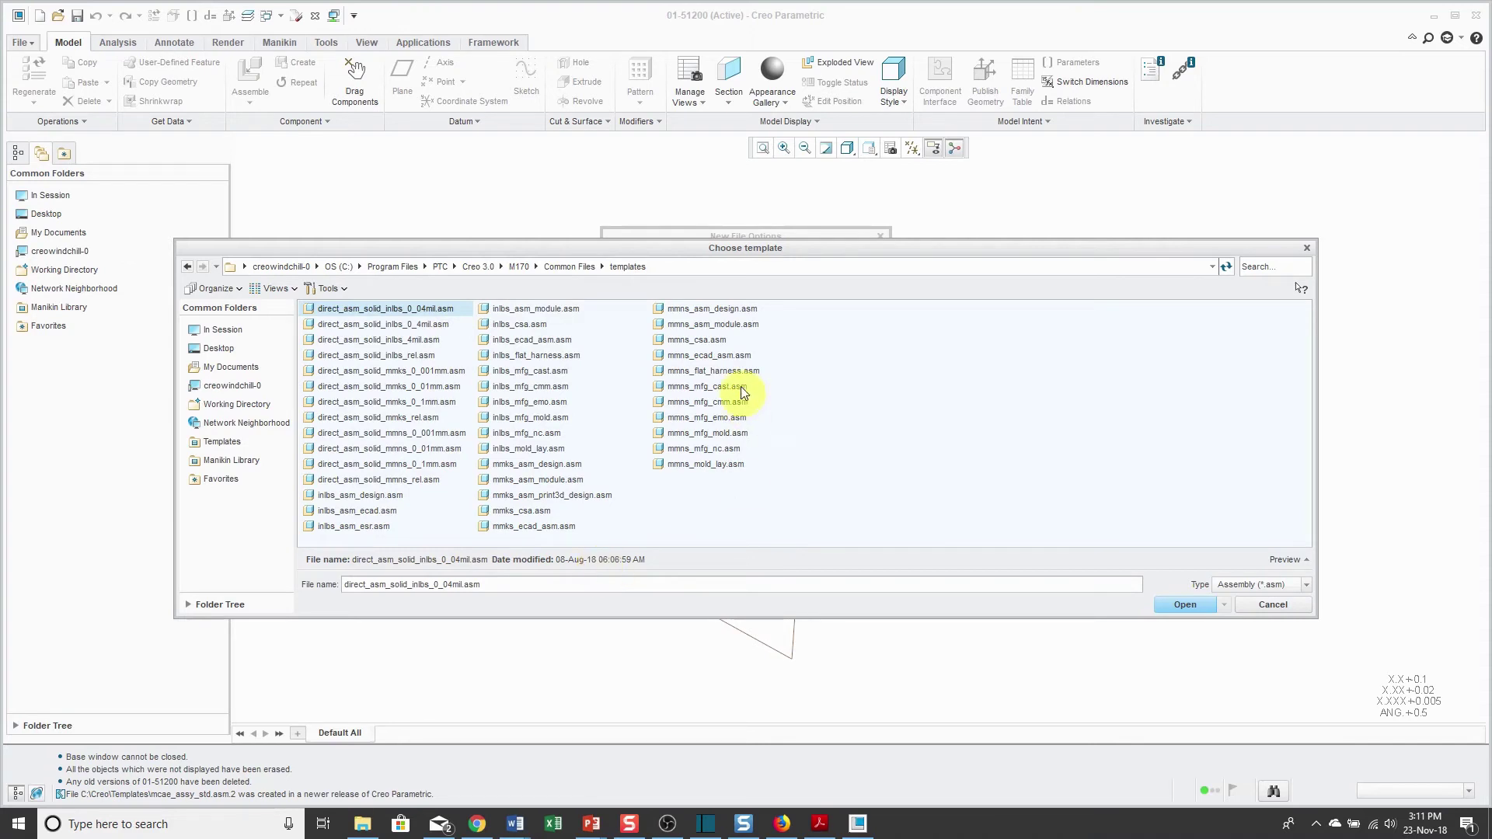
pyautogui.click(717, 311)
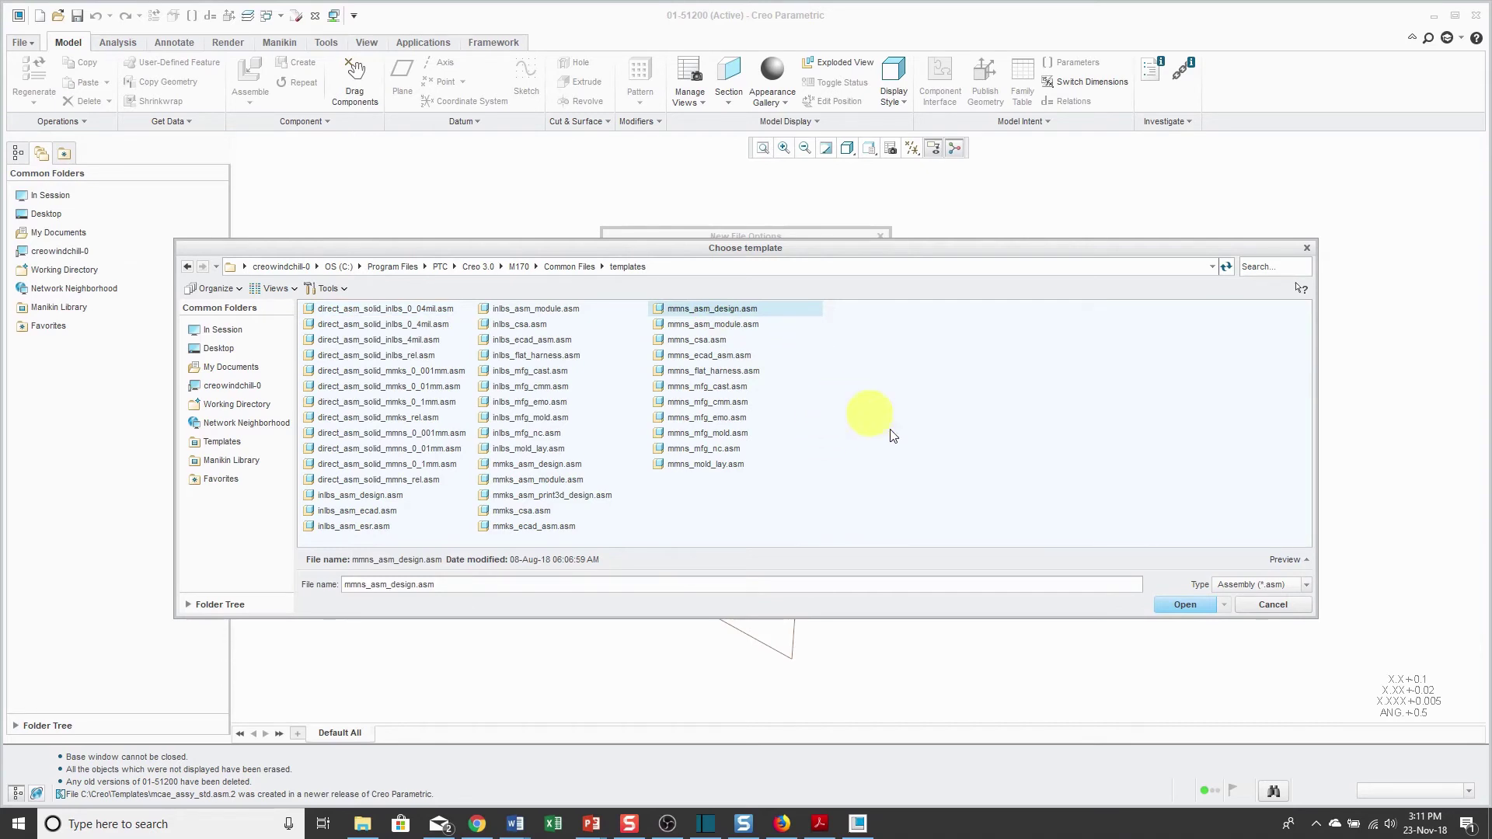
pyautogui.click(1182, 603)
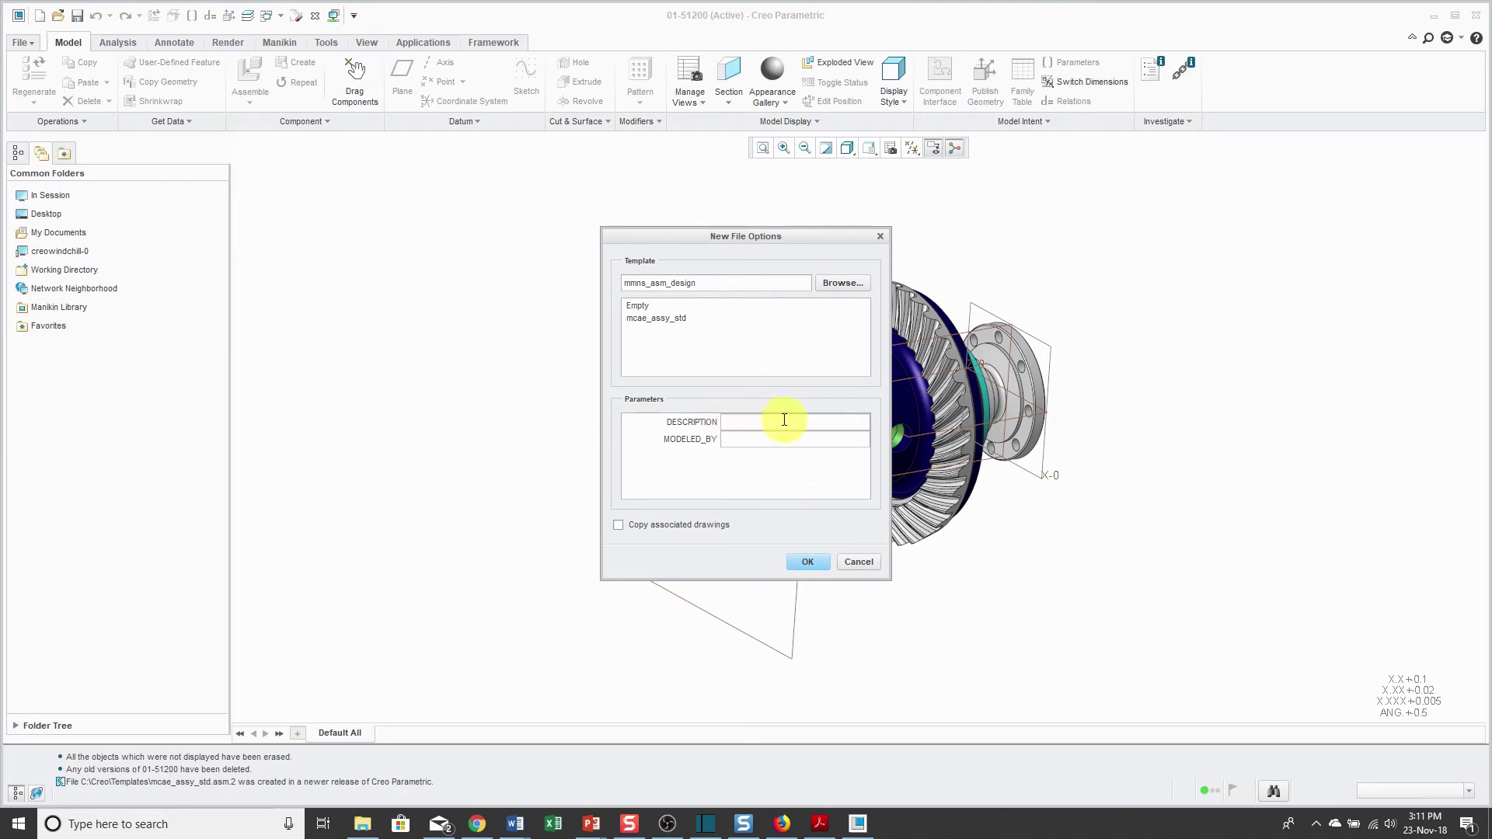
pyautogui.click(808, 562)
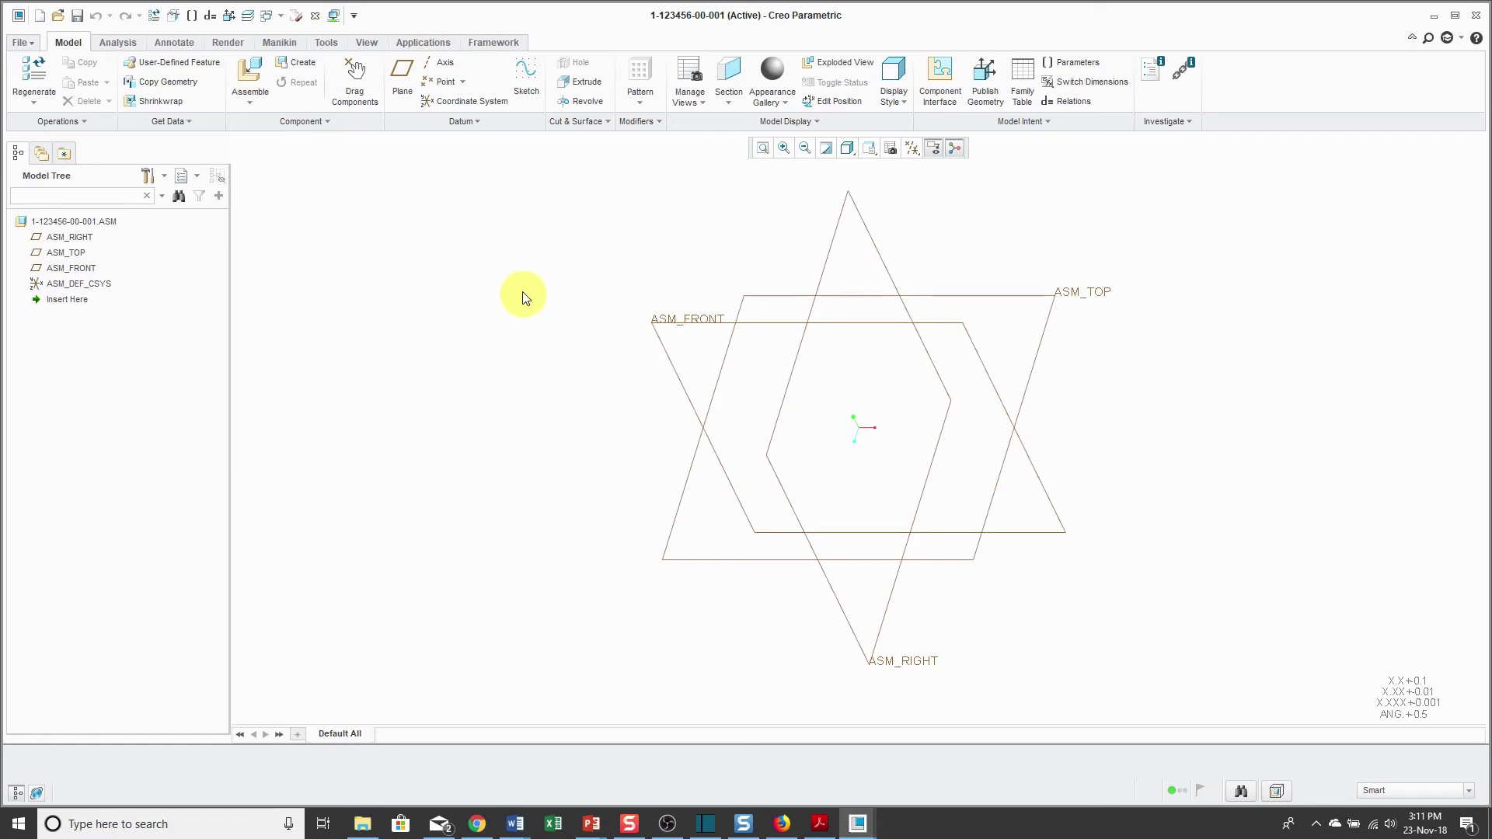
pyautogui.click(40, 17)
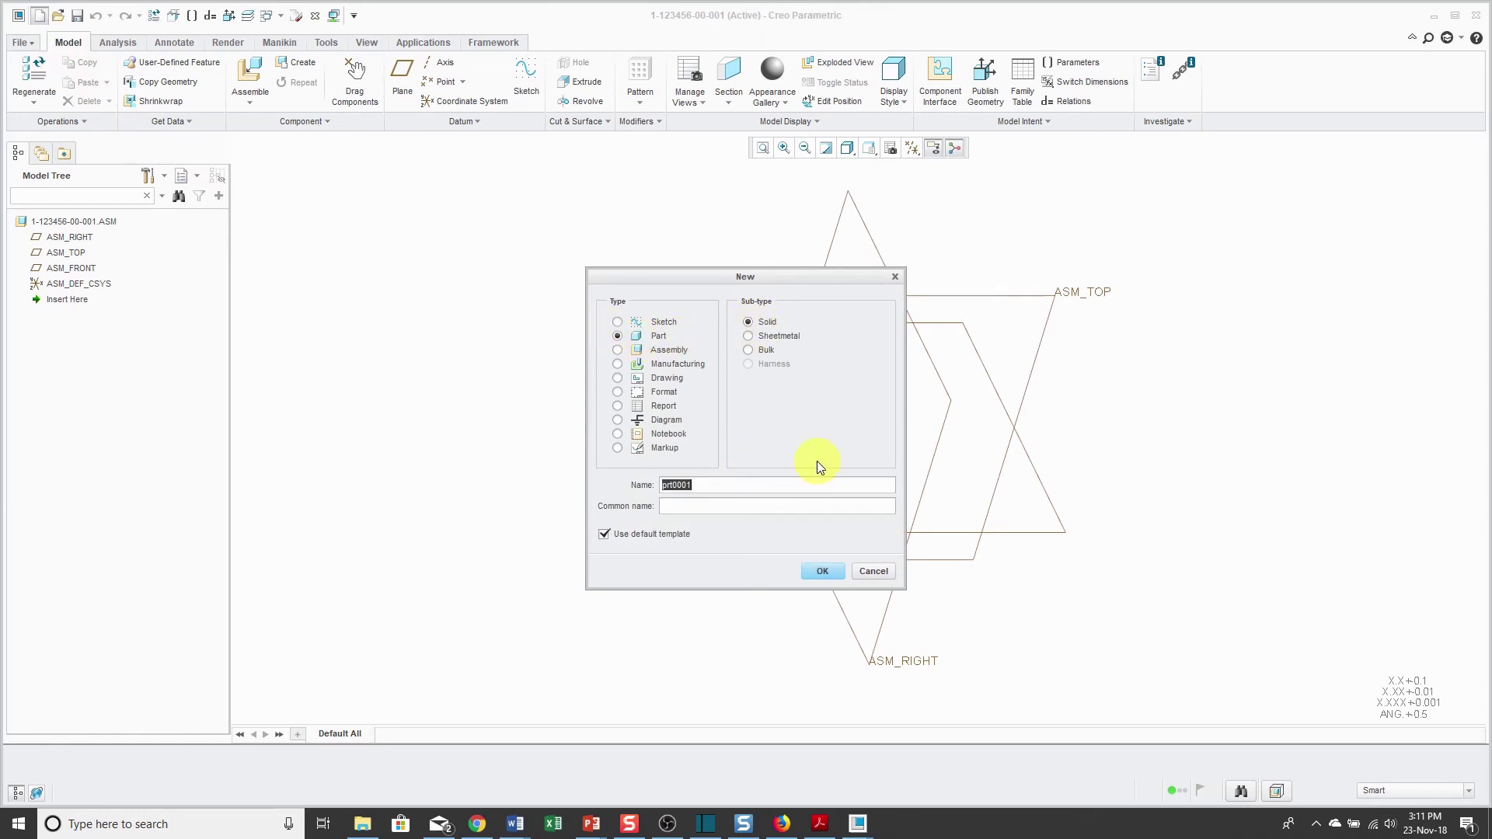
pyautogui.write('2-987654-00-001')
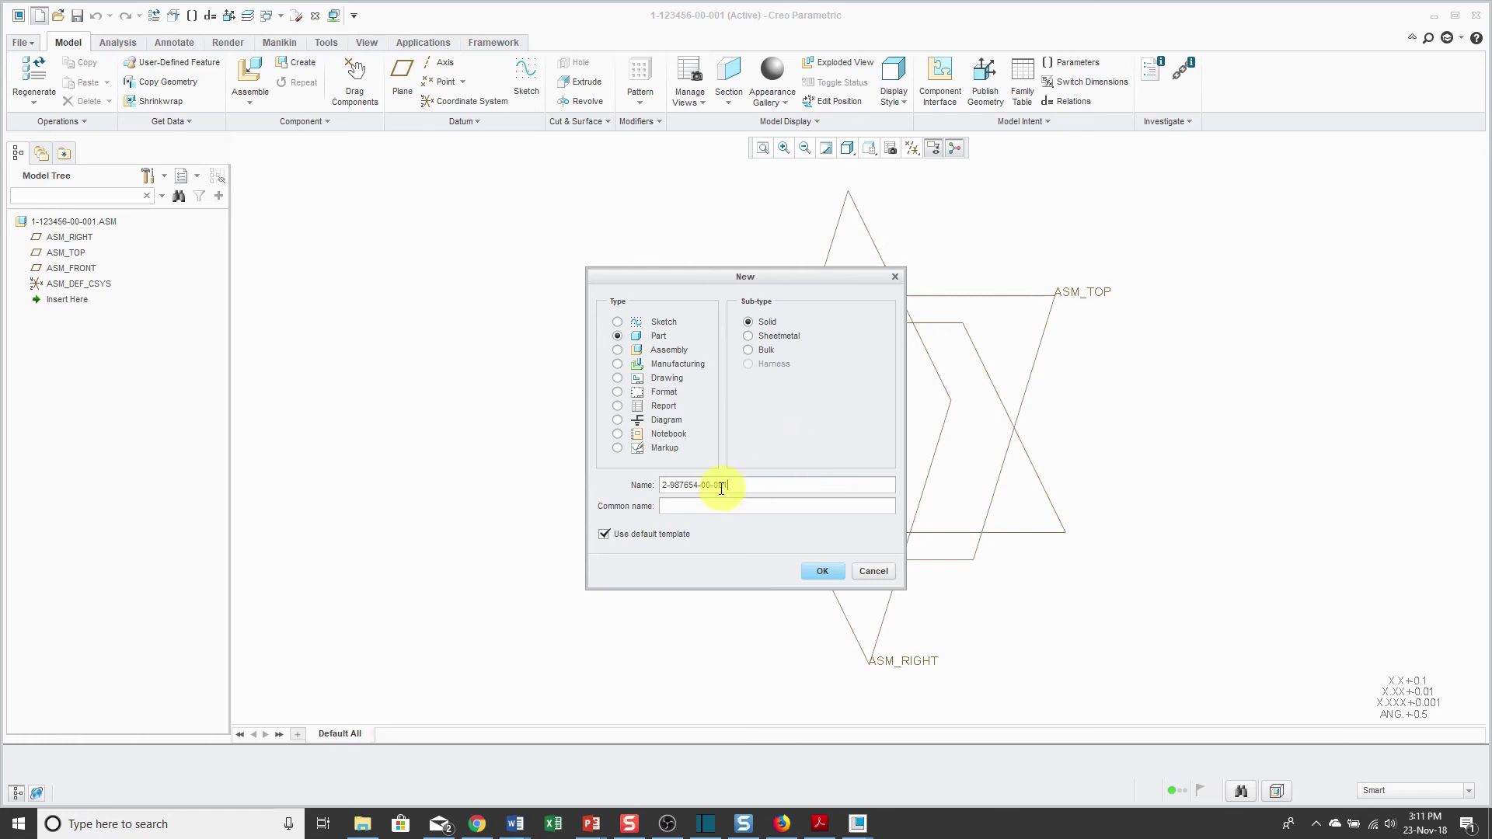
pyautogui.click(699, 506)
pyautogui.write('CHASSIS')
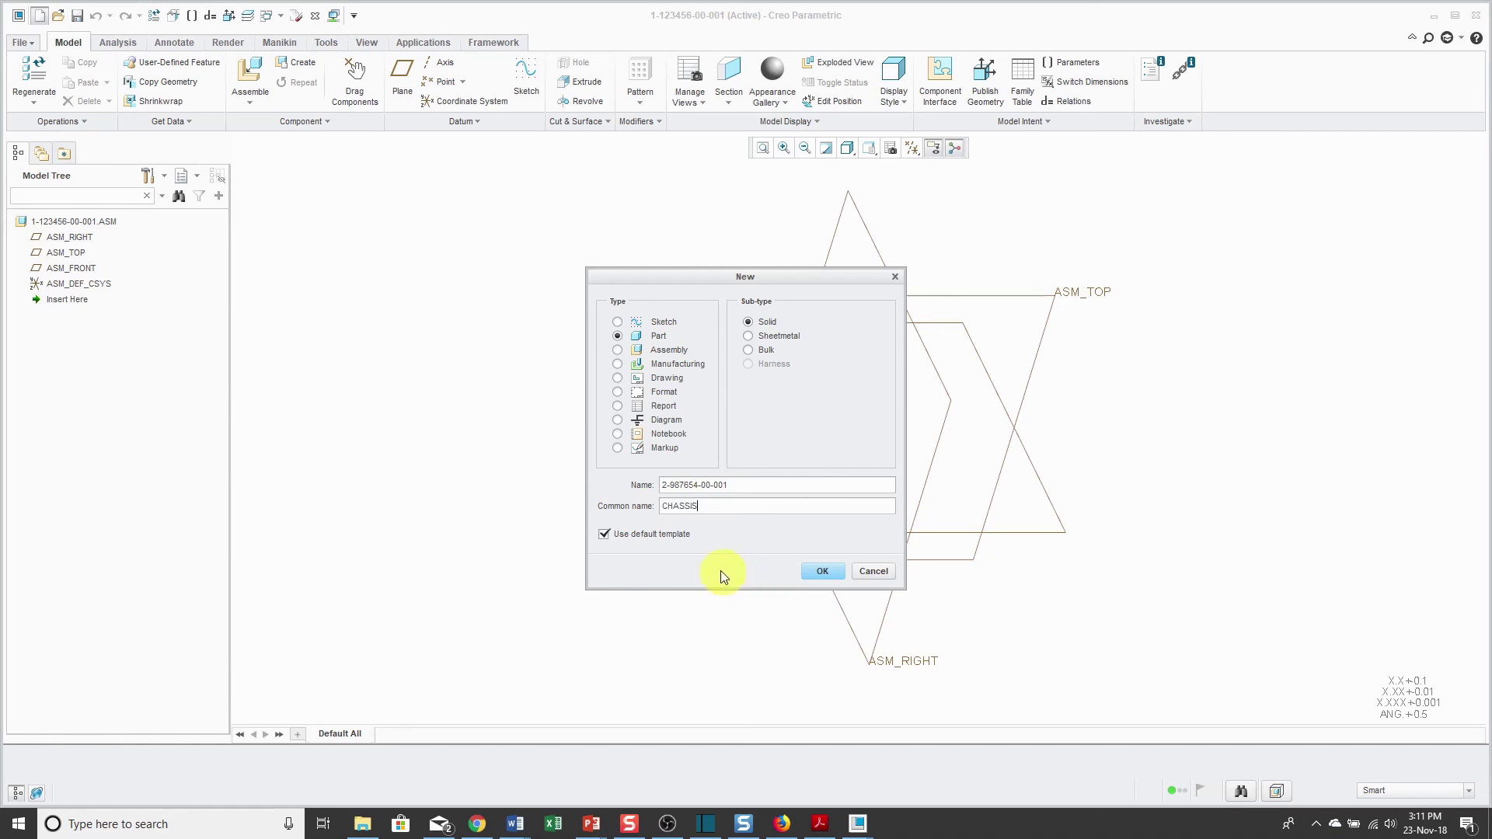
pyautogui.click(633, 538)
pyautogui.click(820, 572)
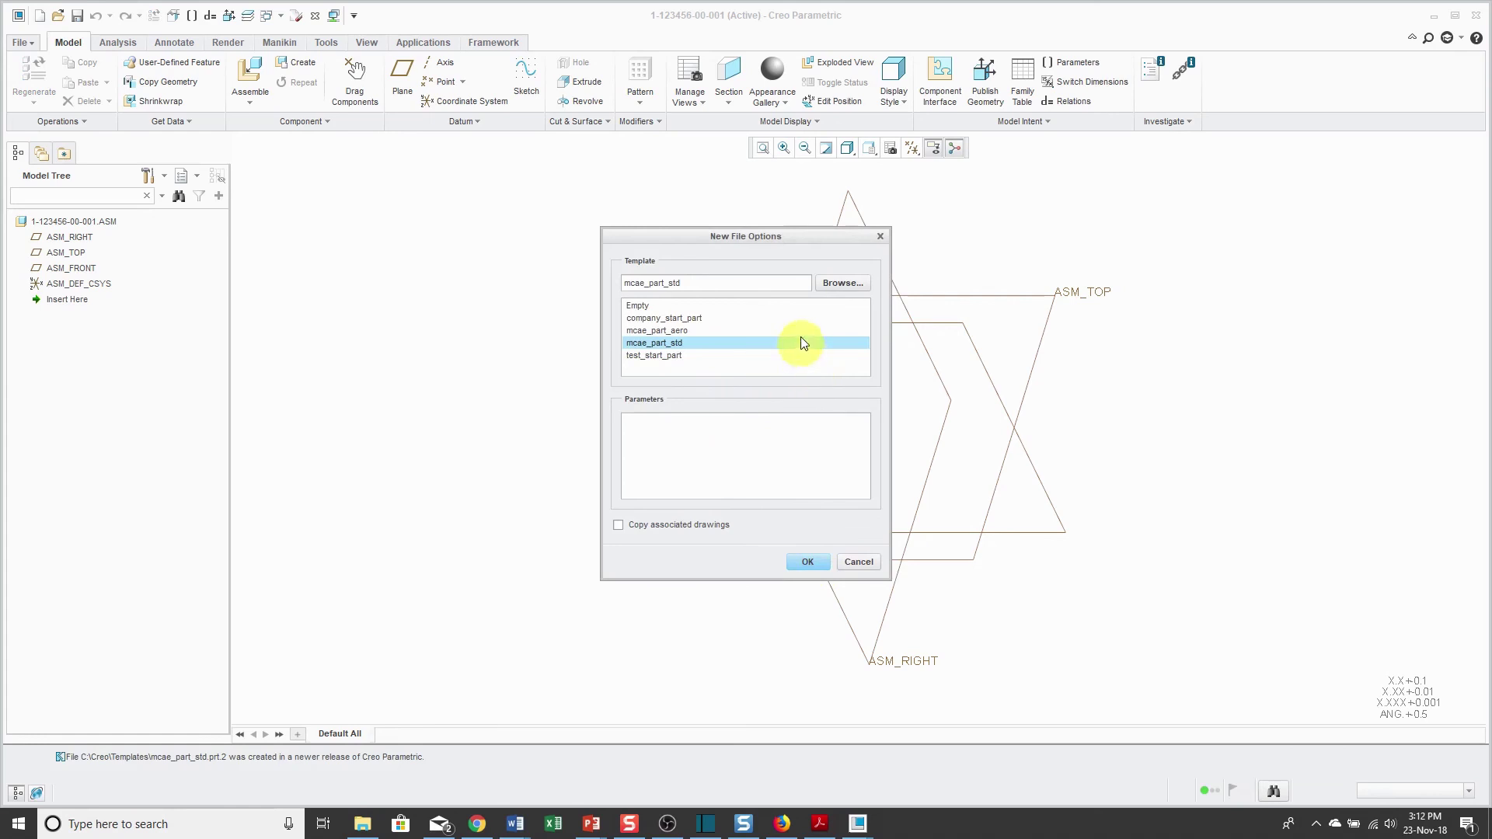
# Browse to C:\Program Files\PTC\Creo 3.0\M170\Common Files\templates and select mmns_part_solid.prt
pyautogui.click(831, 281)
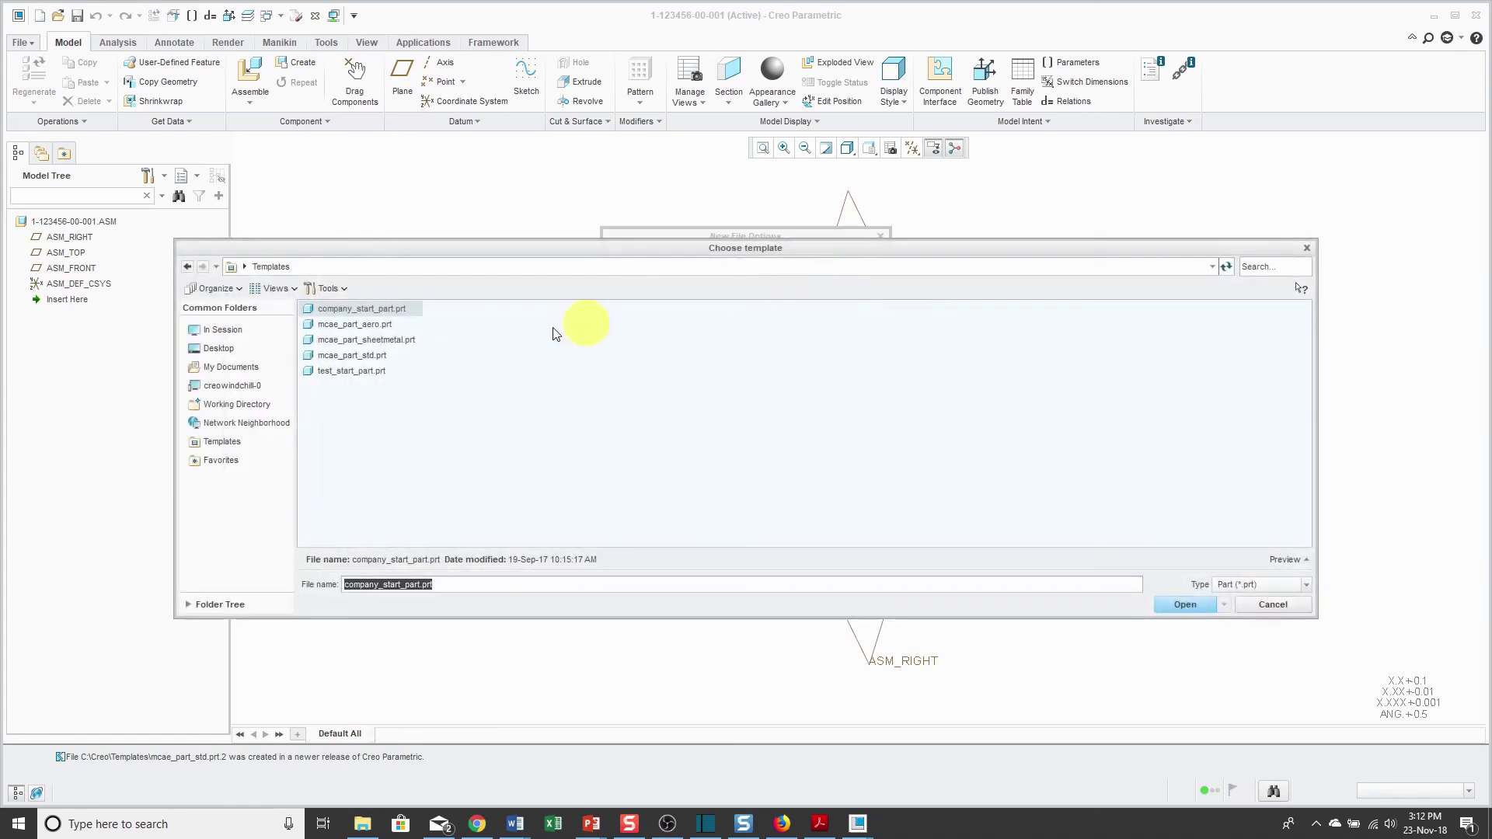
pyautogui.click(235, 410)
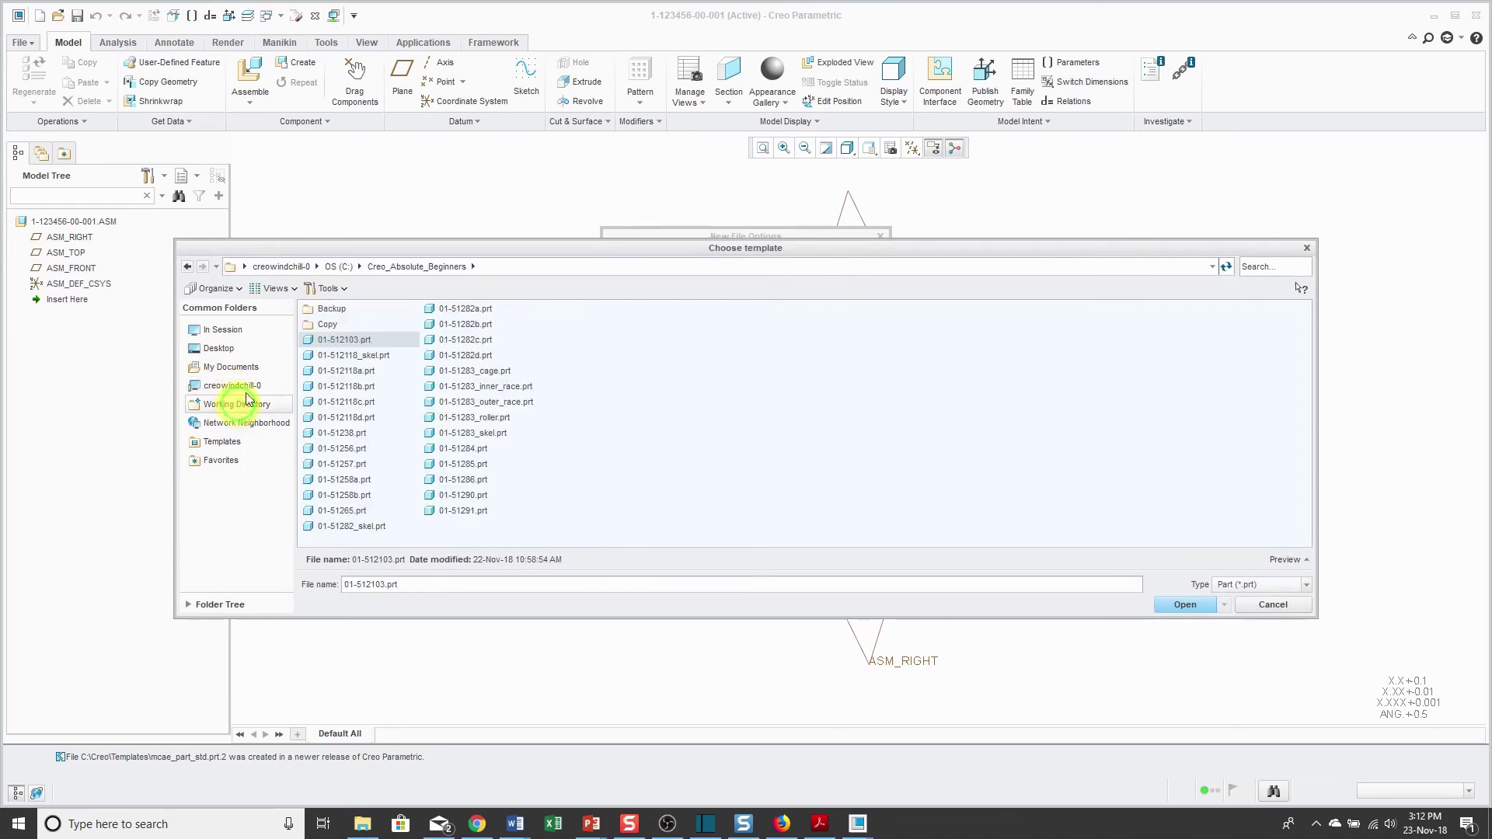
pyautogui.click(337, 266)
pyautogui.doubleClick(463, 356)
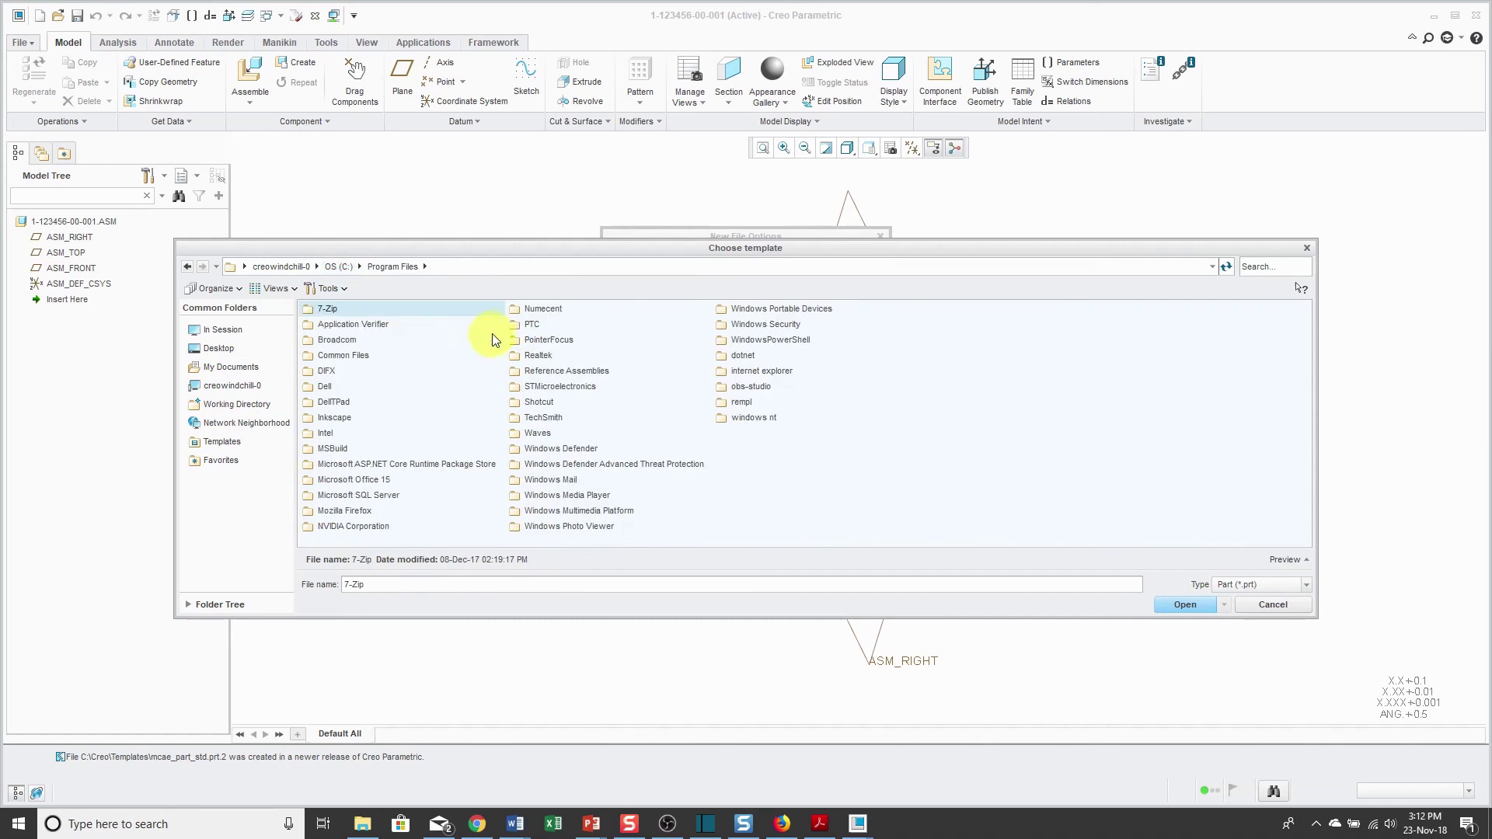
pyautogui.doubleClick(536, 325)
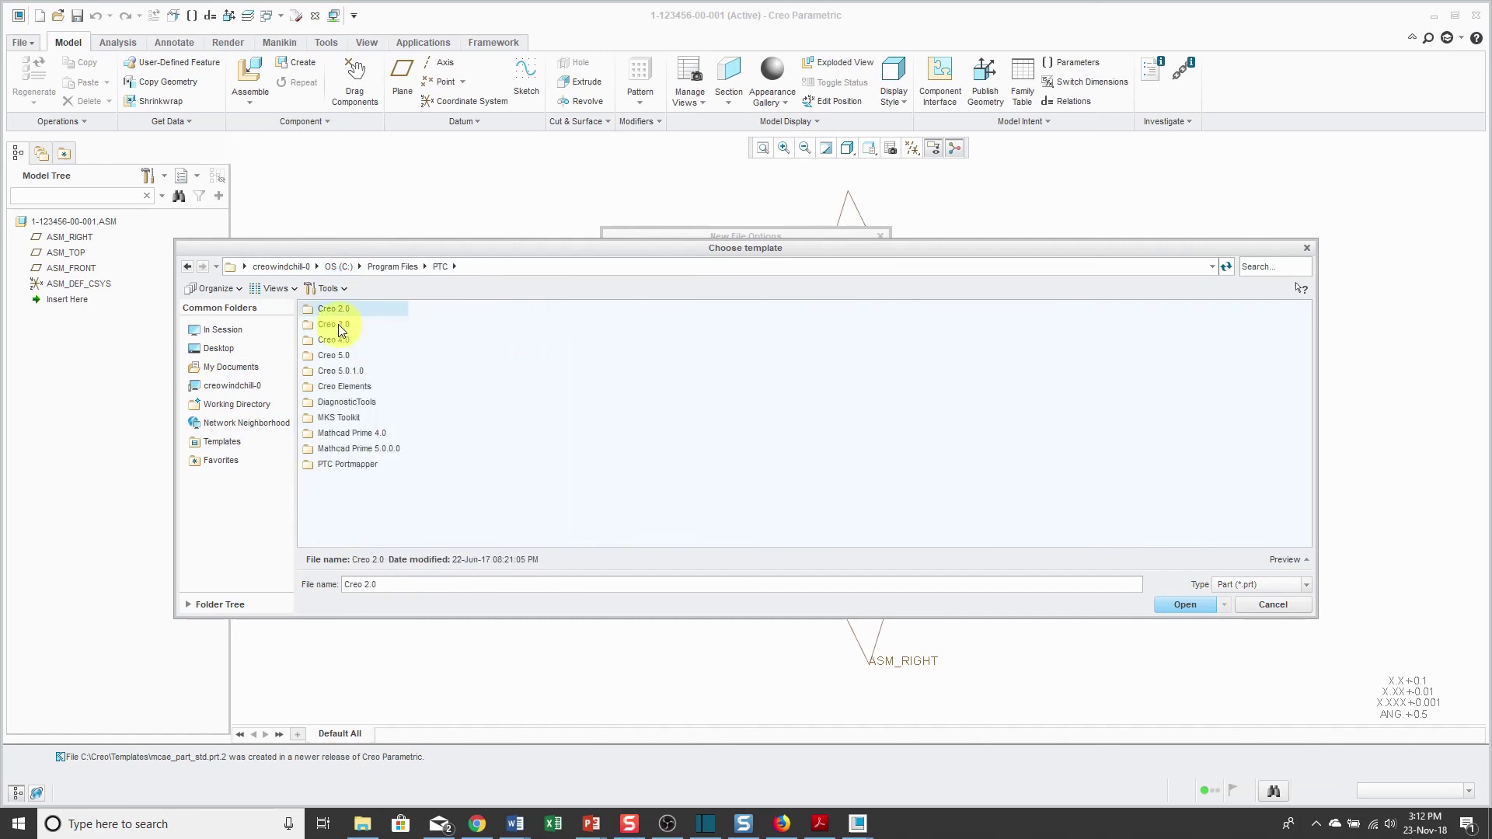
pyautogui.click(341, 324)
pyautogui.doubleClick(340, 324)
pyautogui.doubleClick(330, 309)
pyautogui.doubleClick(330, 310)
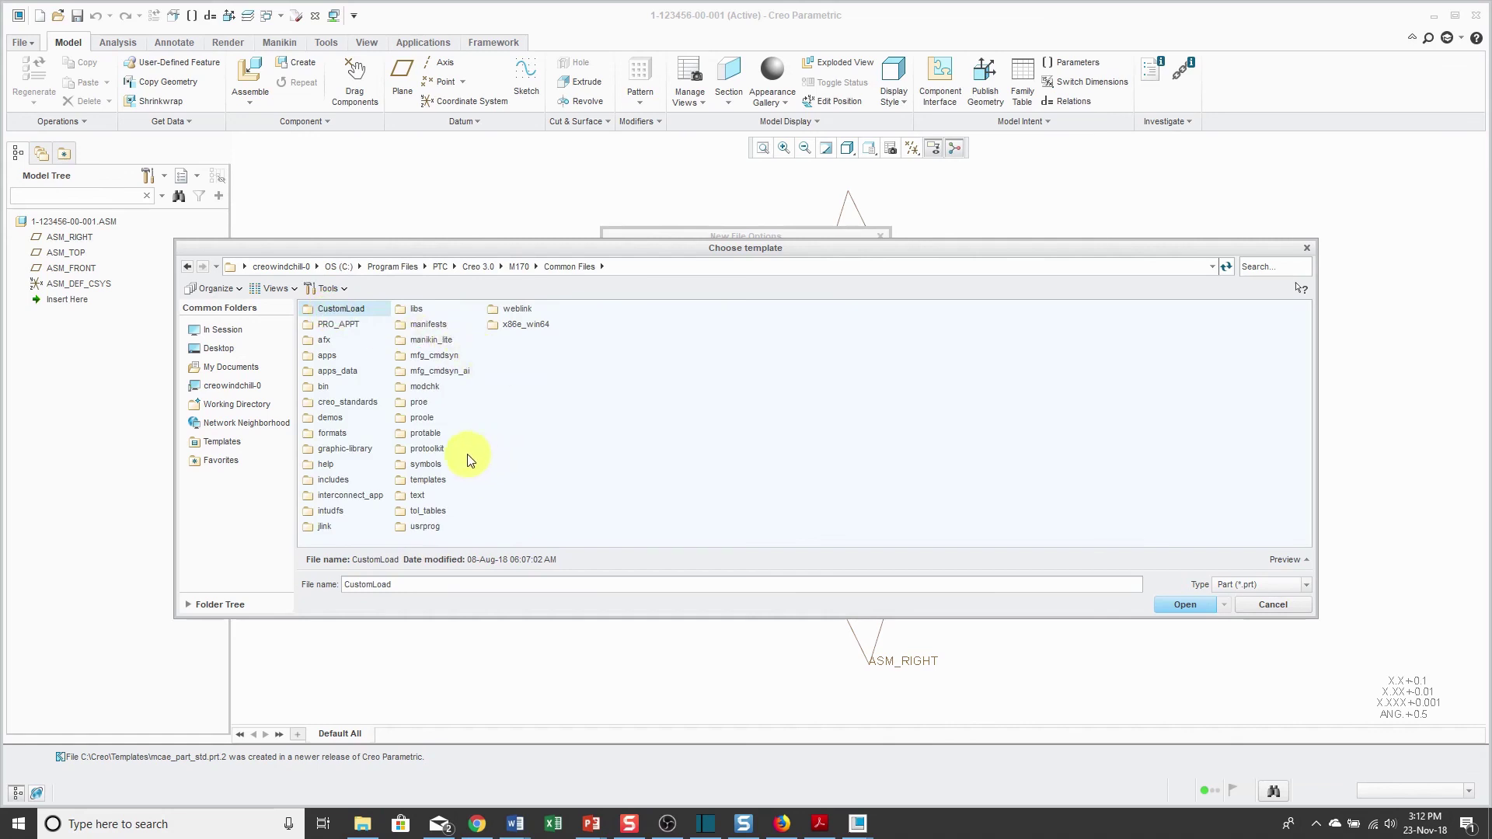
pyautogui.doubleClick(427, 480)
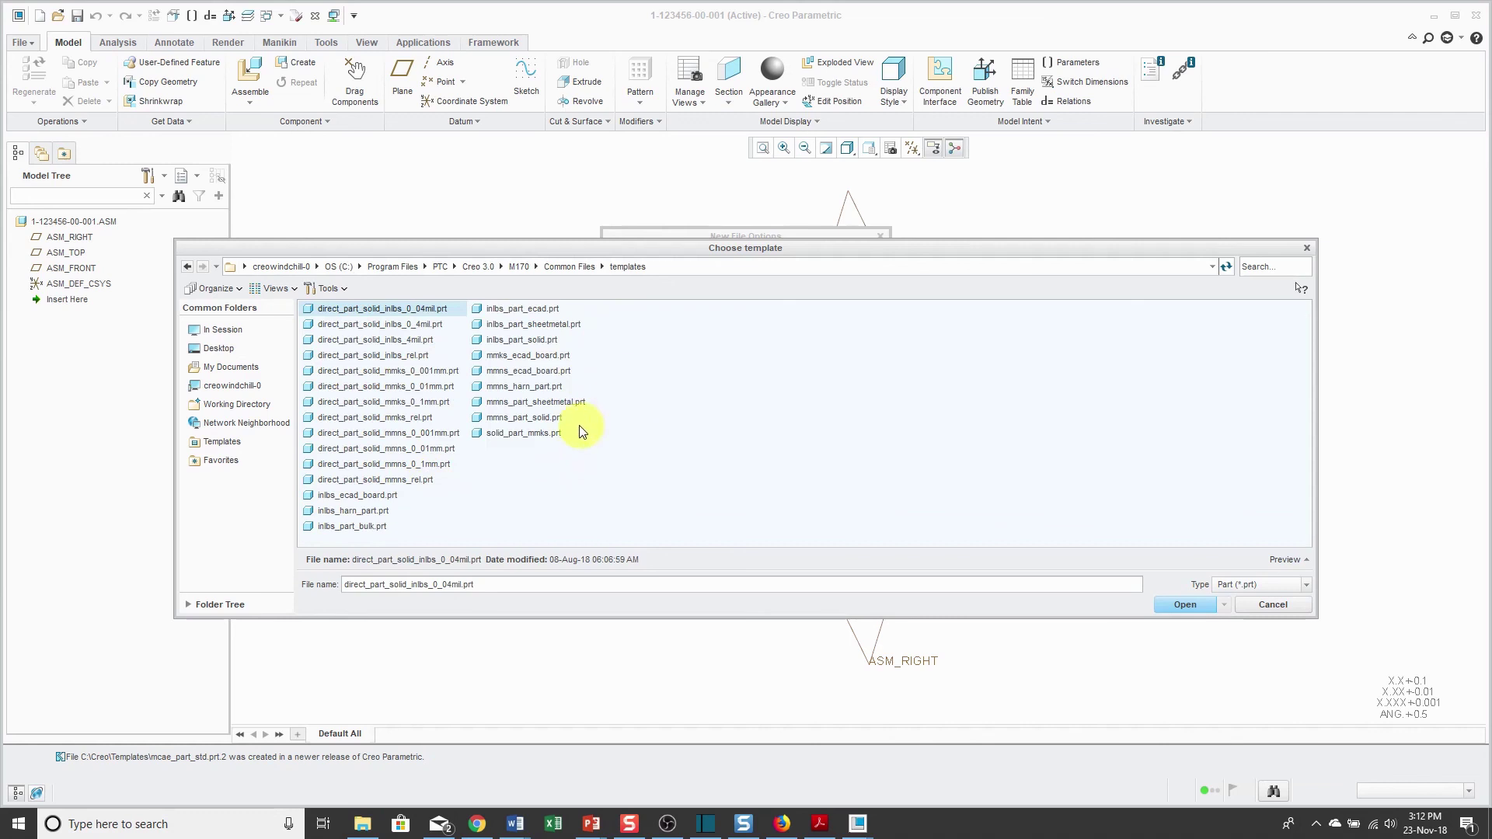
pyautogui.click(543, 418)
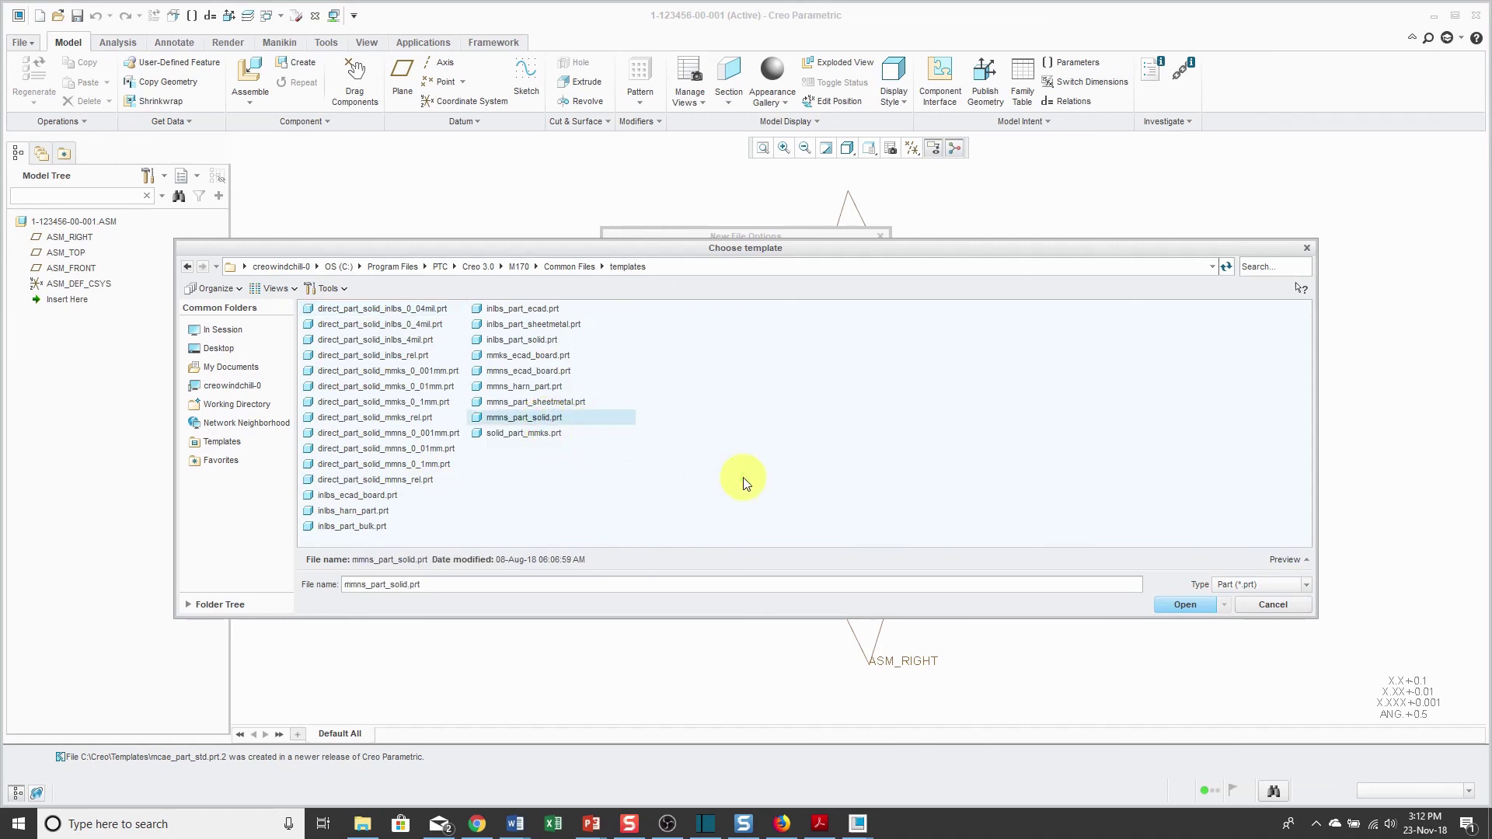
pyautogui.click(1185, 605)
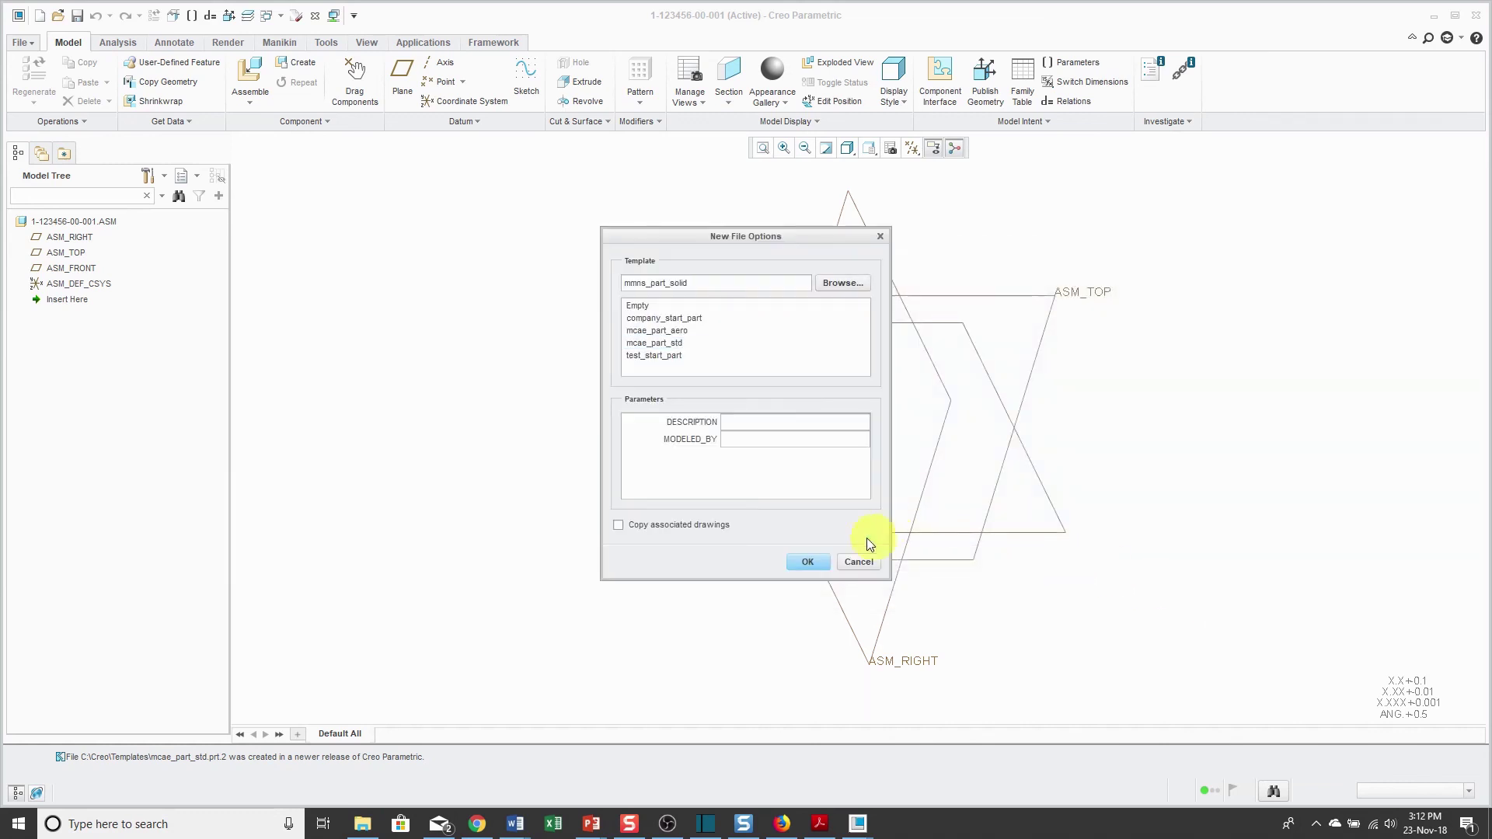
pyautogui.click(805, 566)
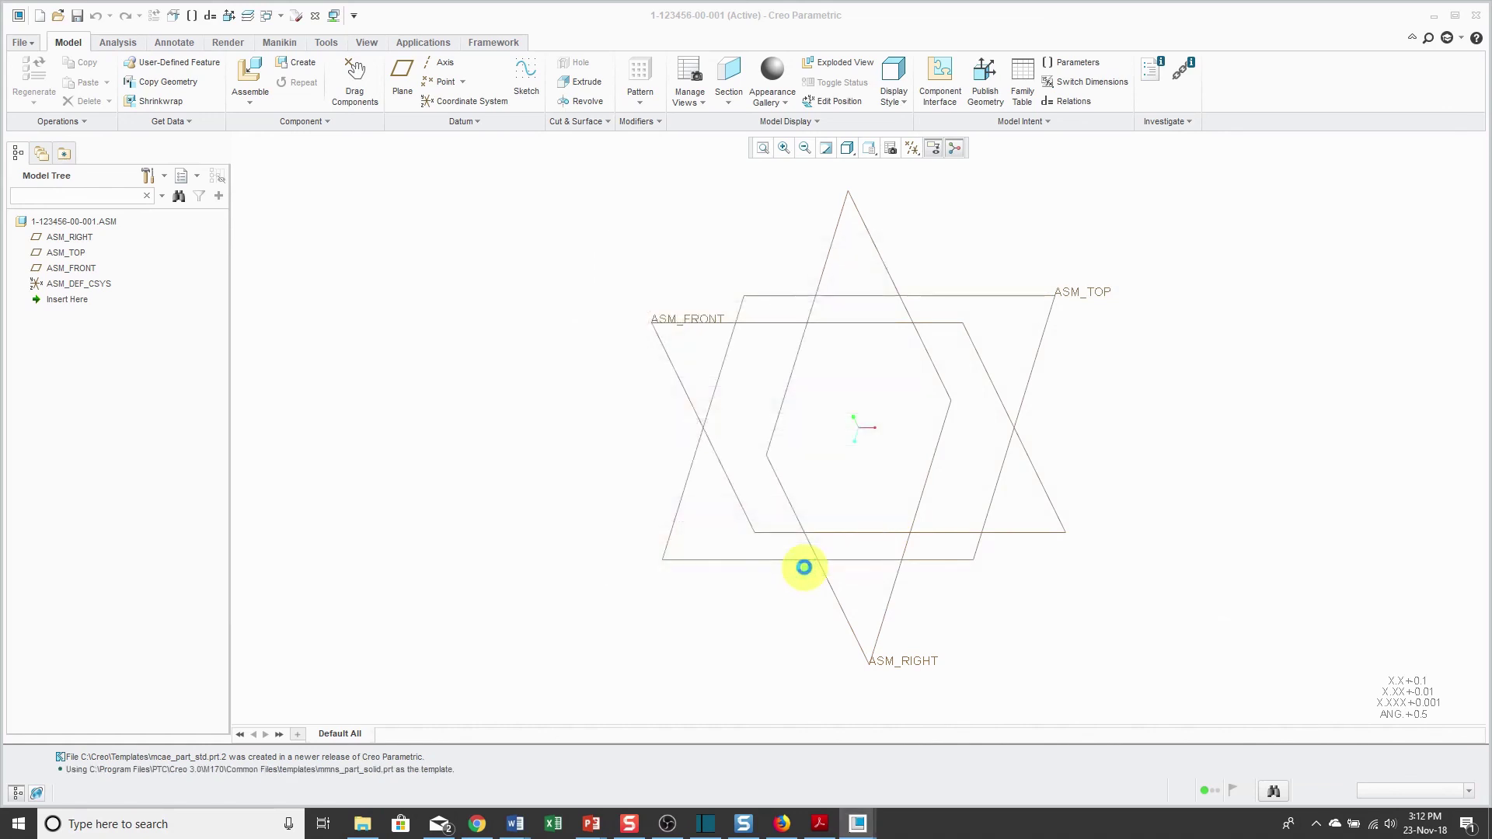